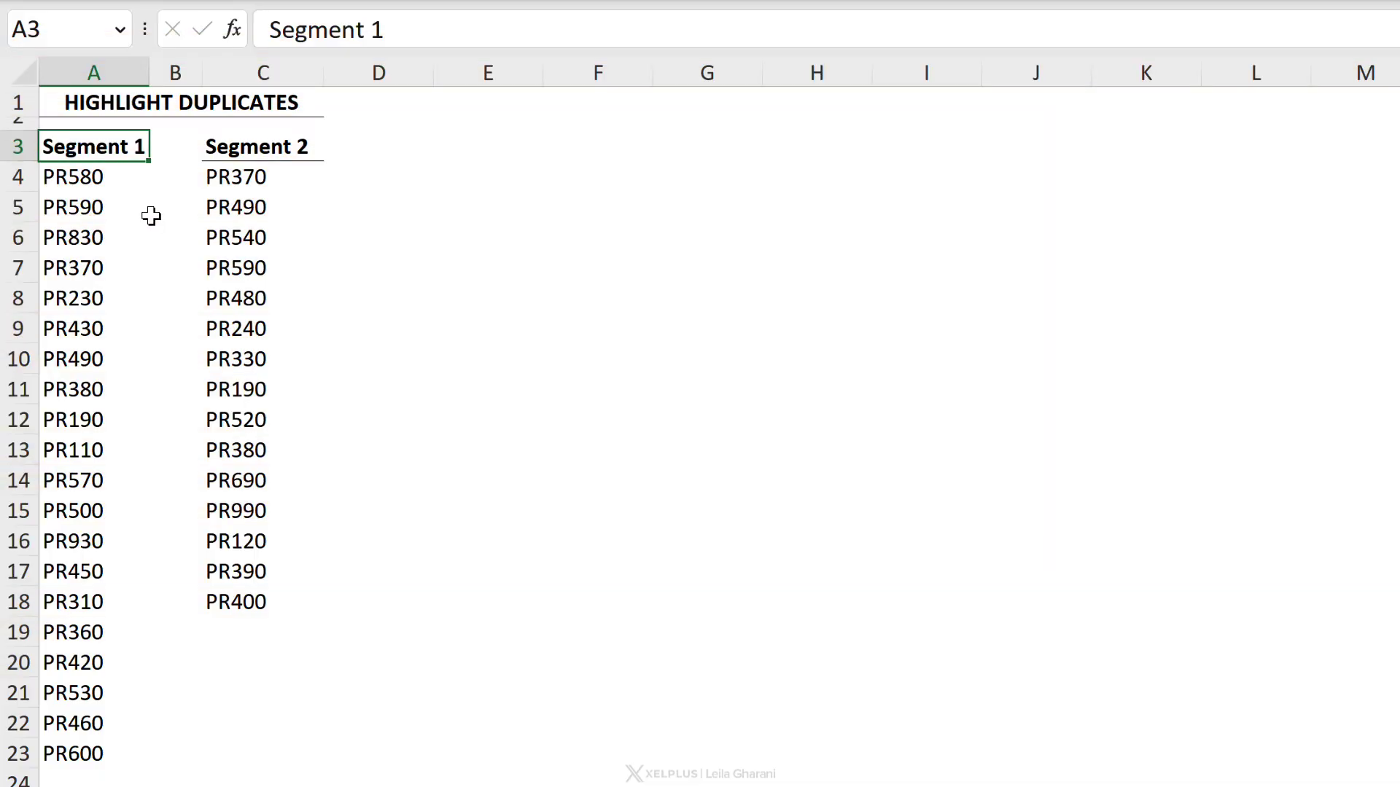
Step: Select the Segment 1 codes A4:A23 together with the Segment 2 codes C4:C18
{"action": "left_click", "coordinate": [110, 178]}
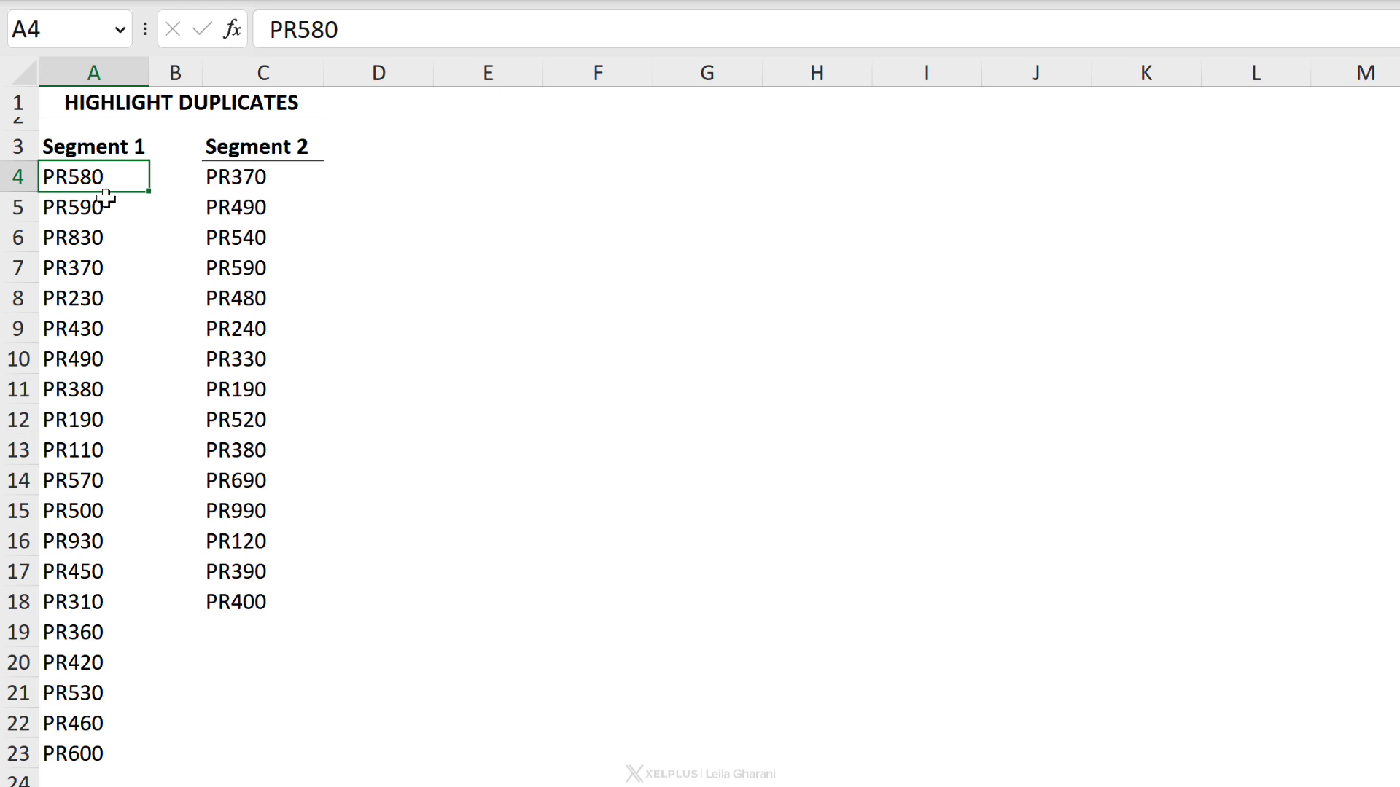
{"action": "key", "text": "ctrl+shift+Down"}
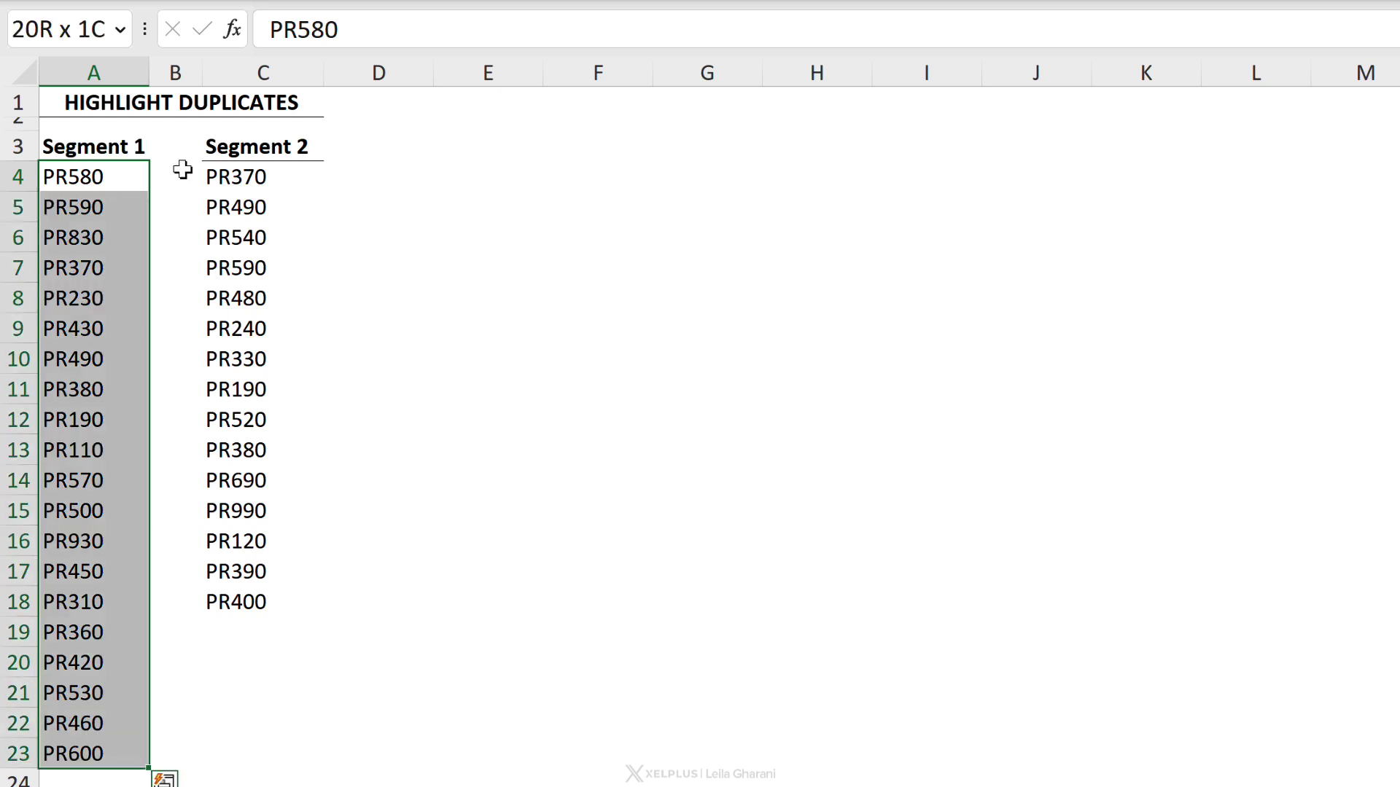
{"action": "key", "text": "ctrl"}
{"action": "left_click", "coordinate": [261, 176], "text": "ctrl"}
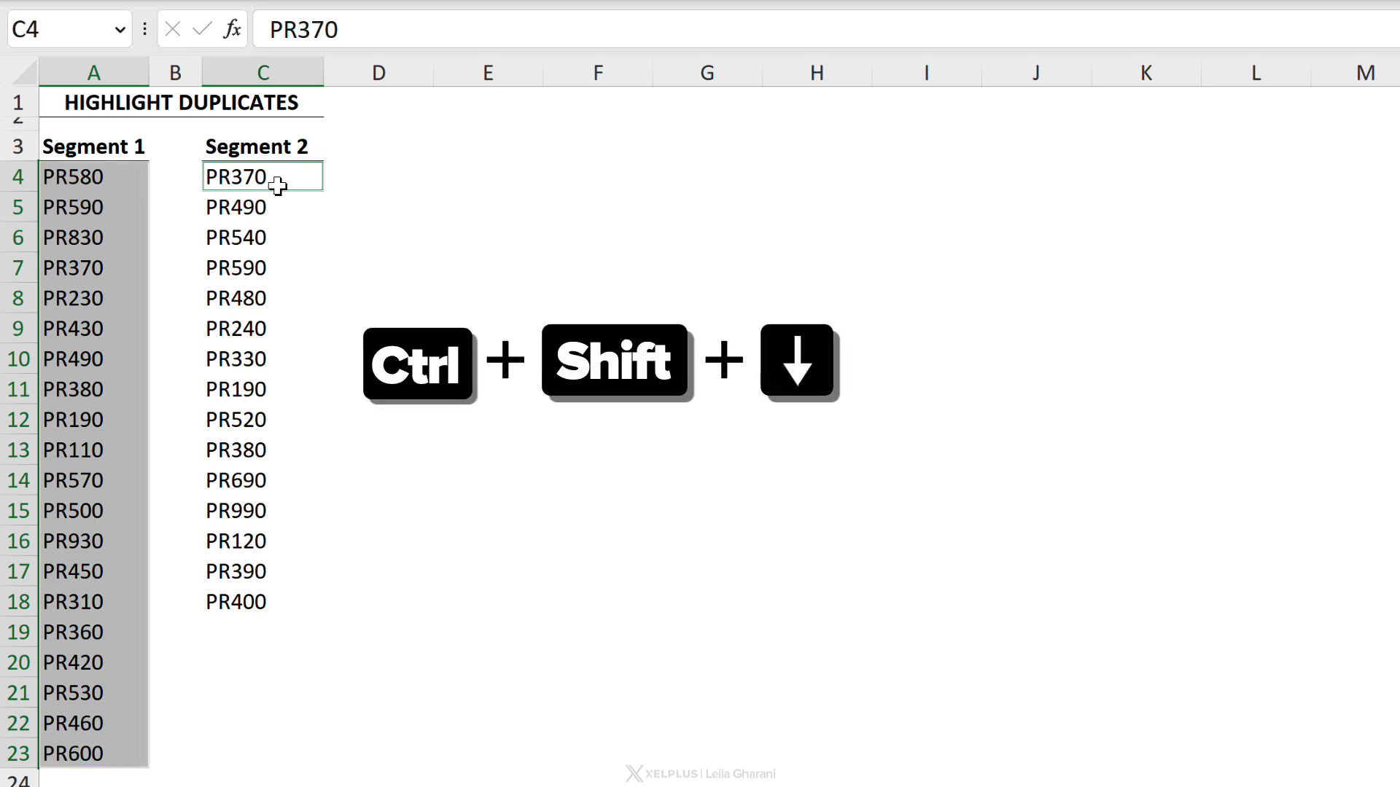
{"action": "key", "text": "ctrl+shift+Down"}
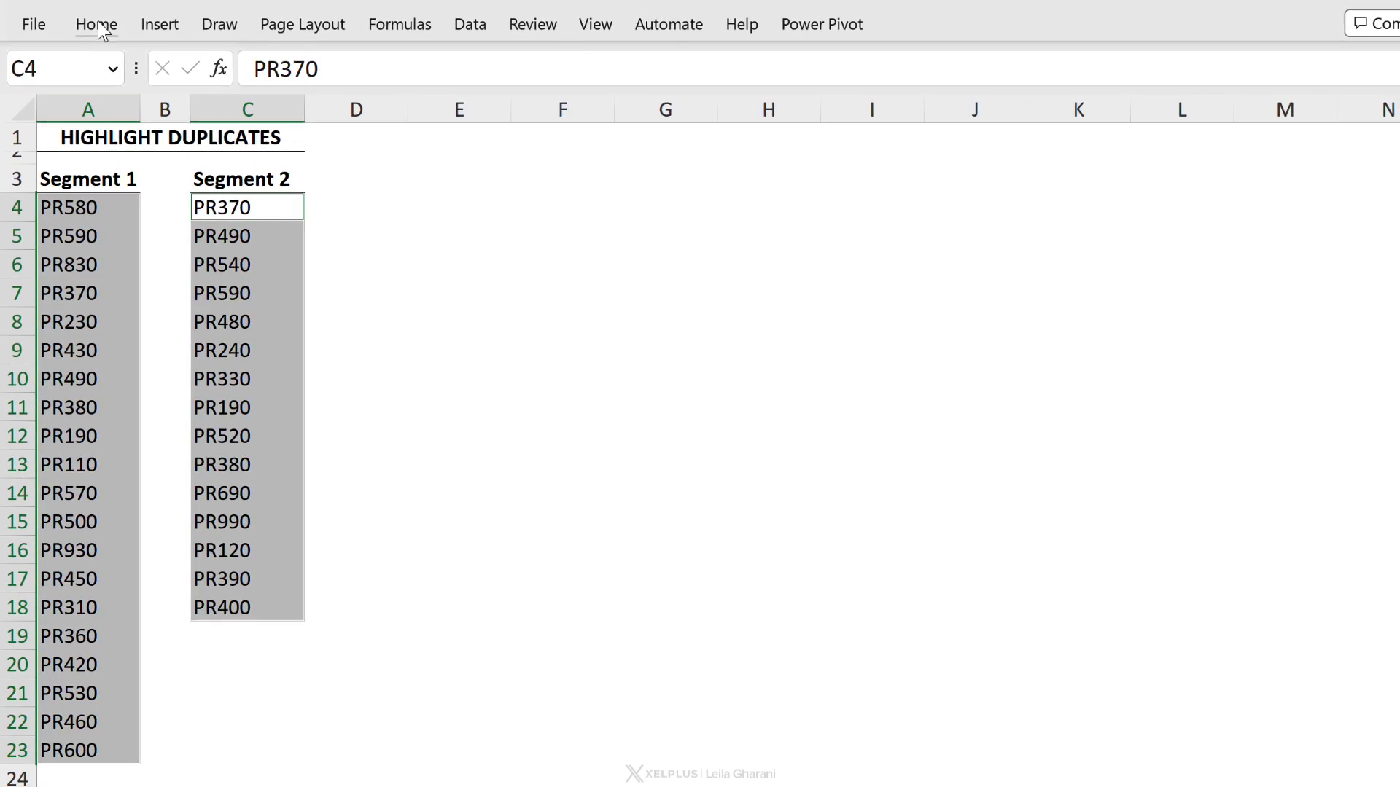
Step: Apply a Duplicate Values rule with Yellow Fill with Dark Yellow Text to both code lists
{"action": "left_click", "coordinate": [97, 23]}
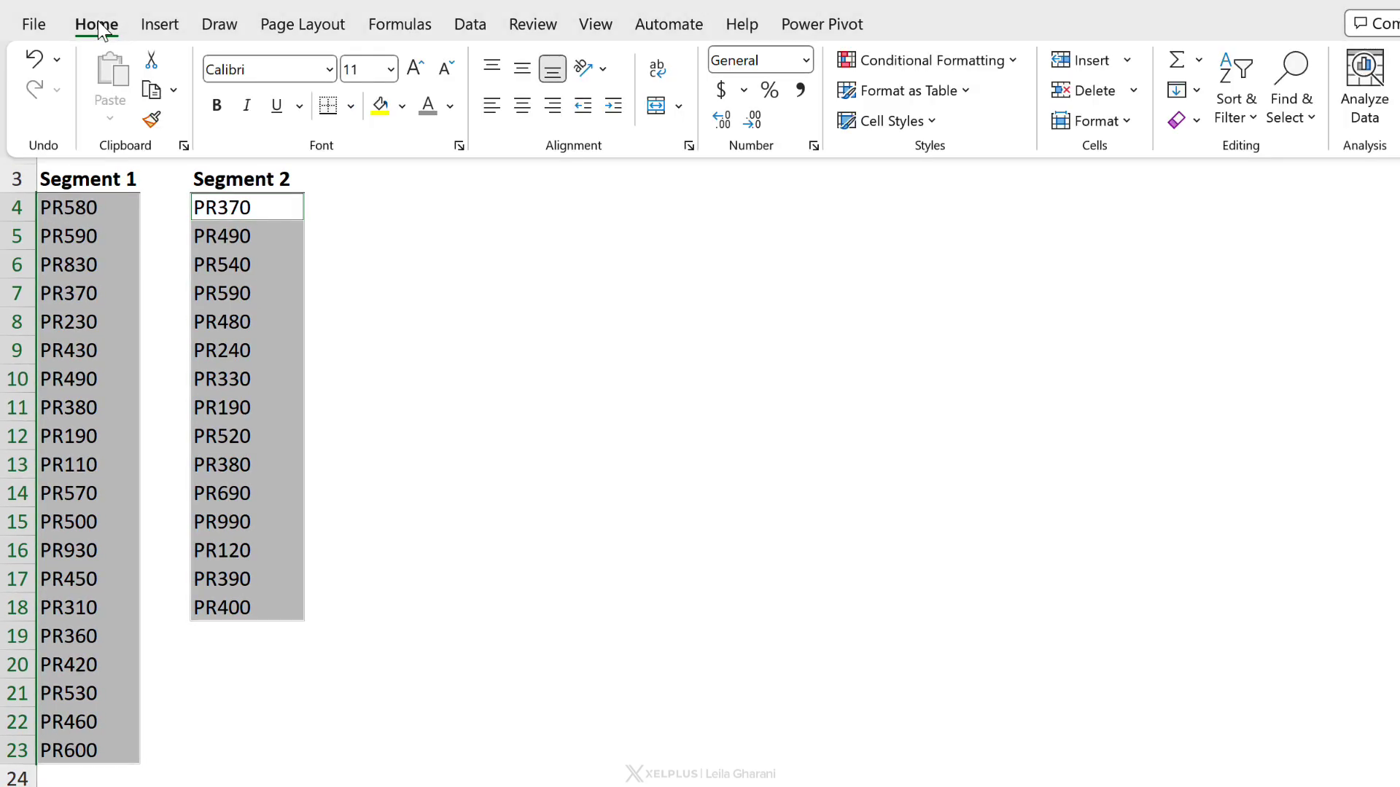
{"action": "left_click", "coordinate": [1006, 63]}
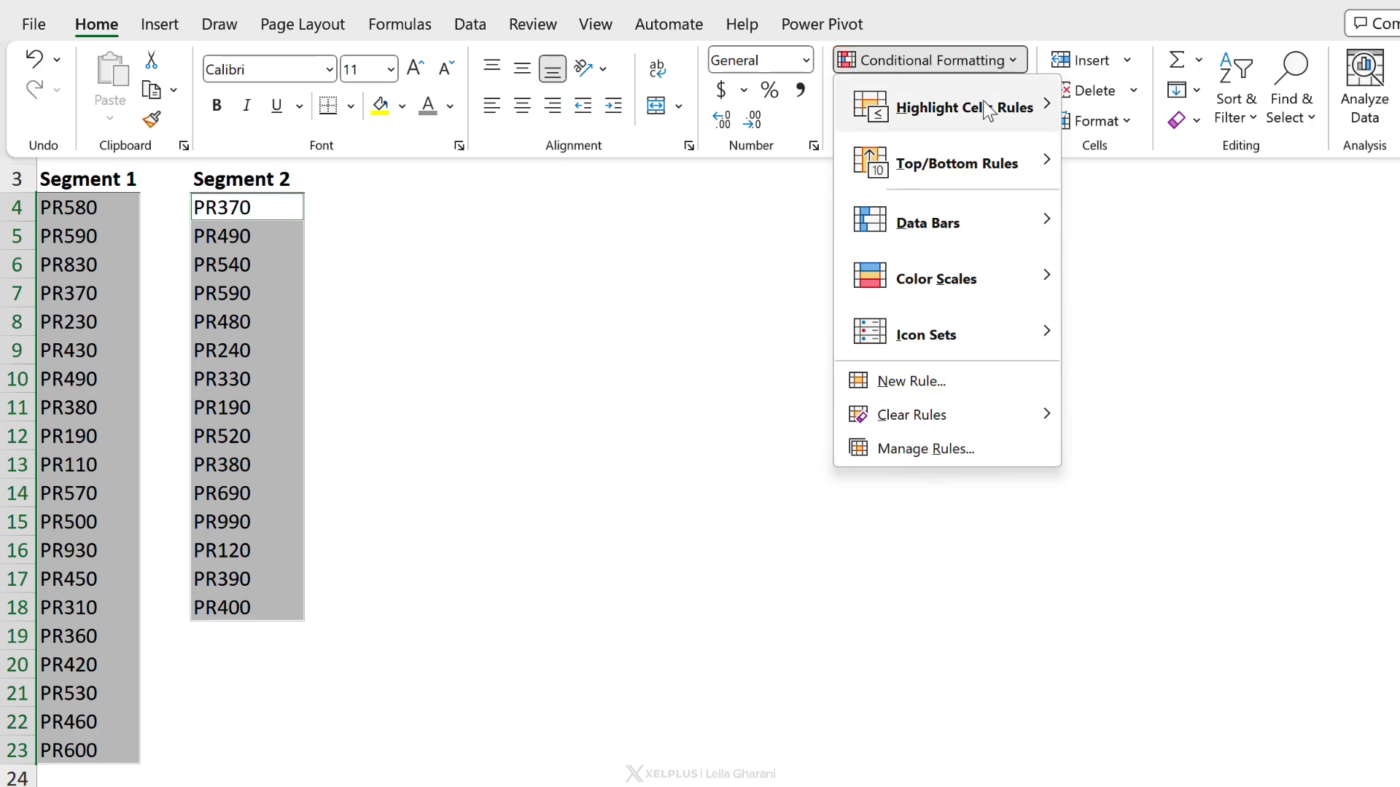
{"action": "mouse_move", "coordinate": [993, 125]}
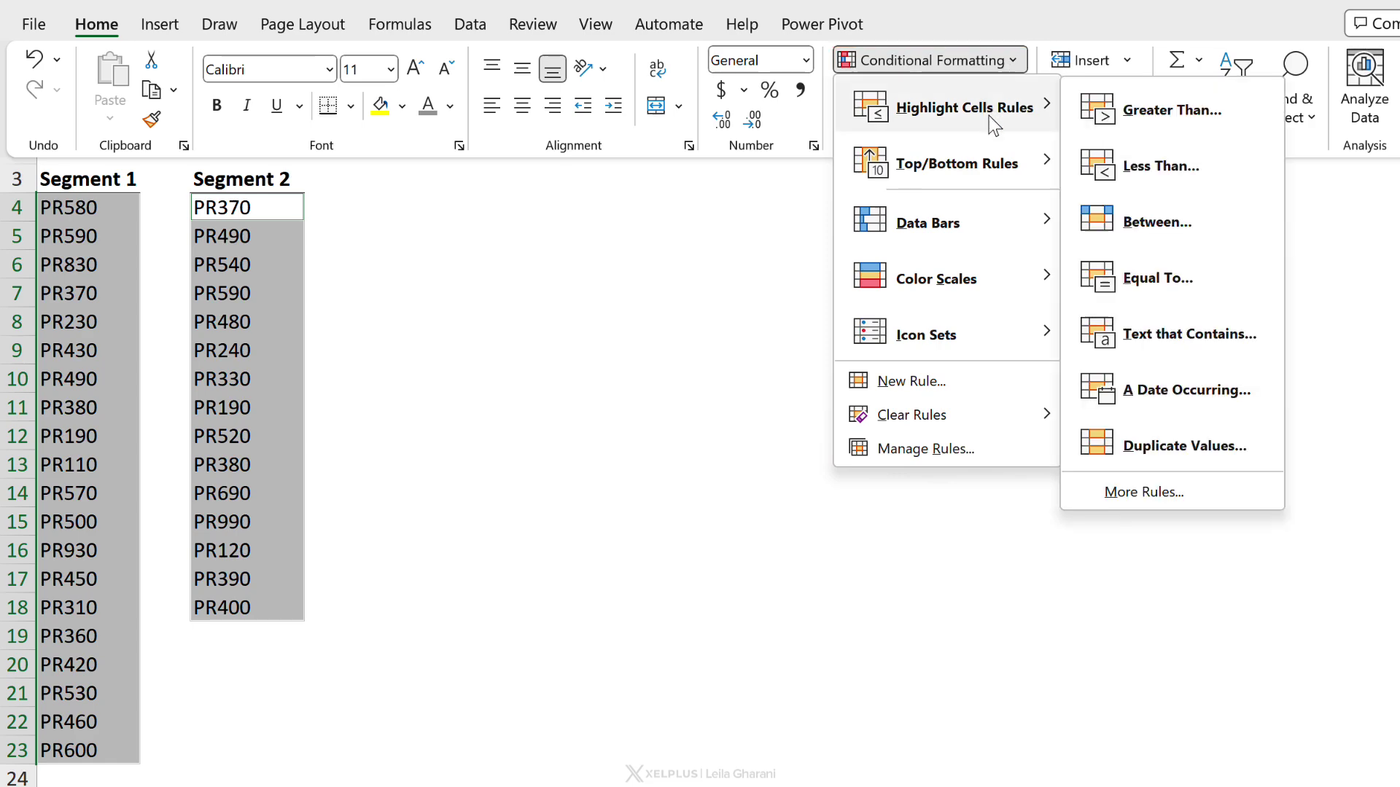
{"action": "left_click", "coordinate": [1139, 461]}
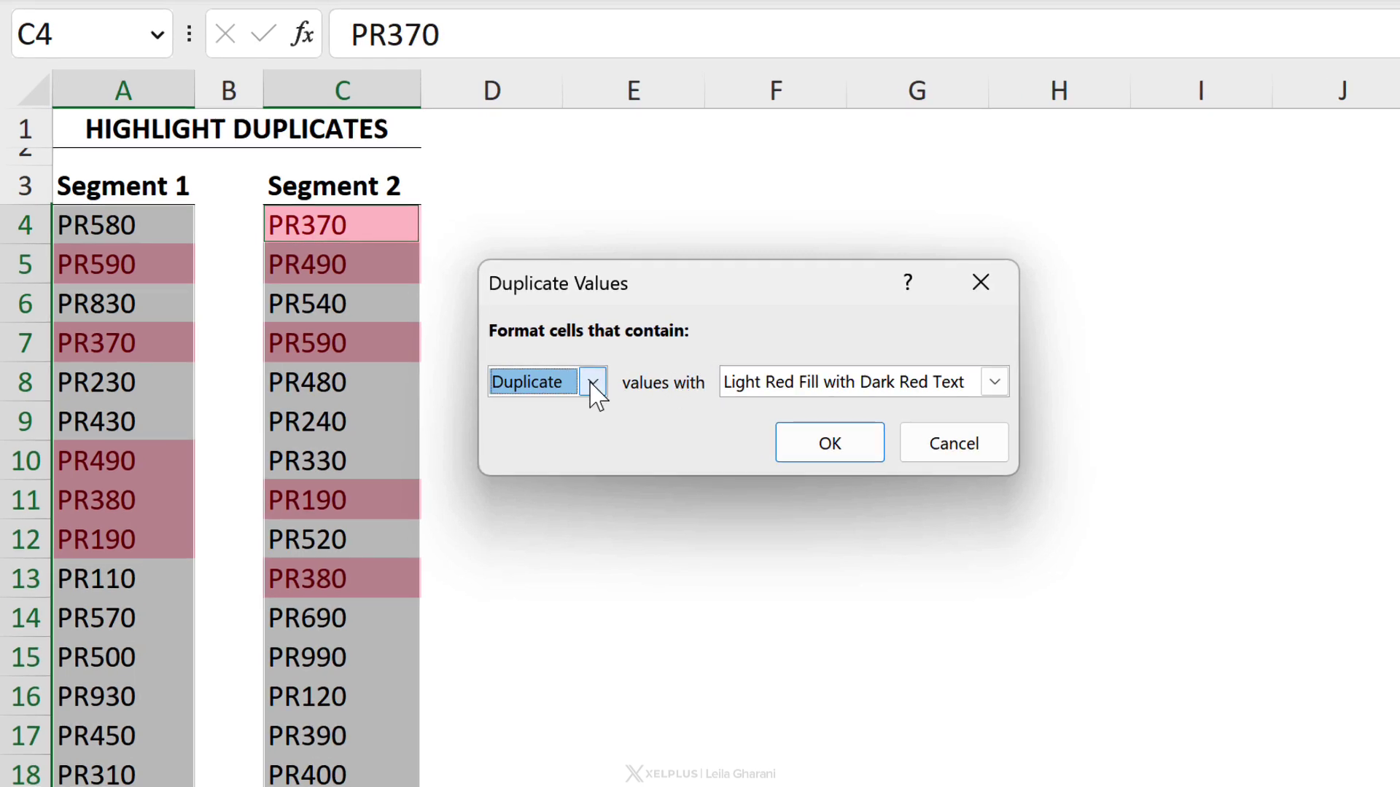
{"action": "left_click", "coordinate": [593, 381]}
{"action": "left_click", "coordinate": [538, 436]}
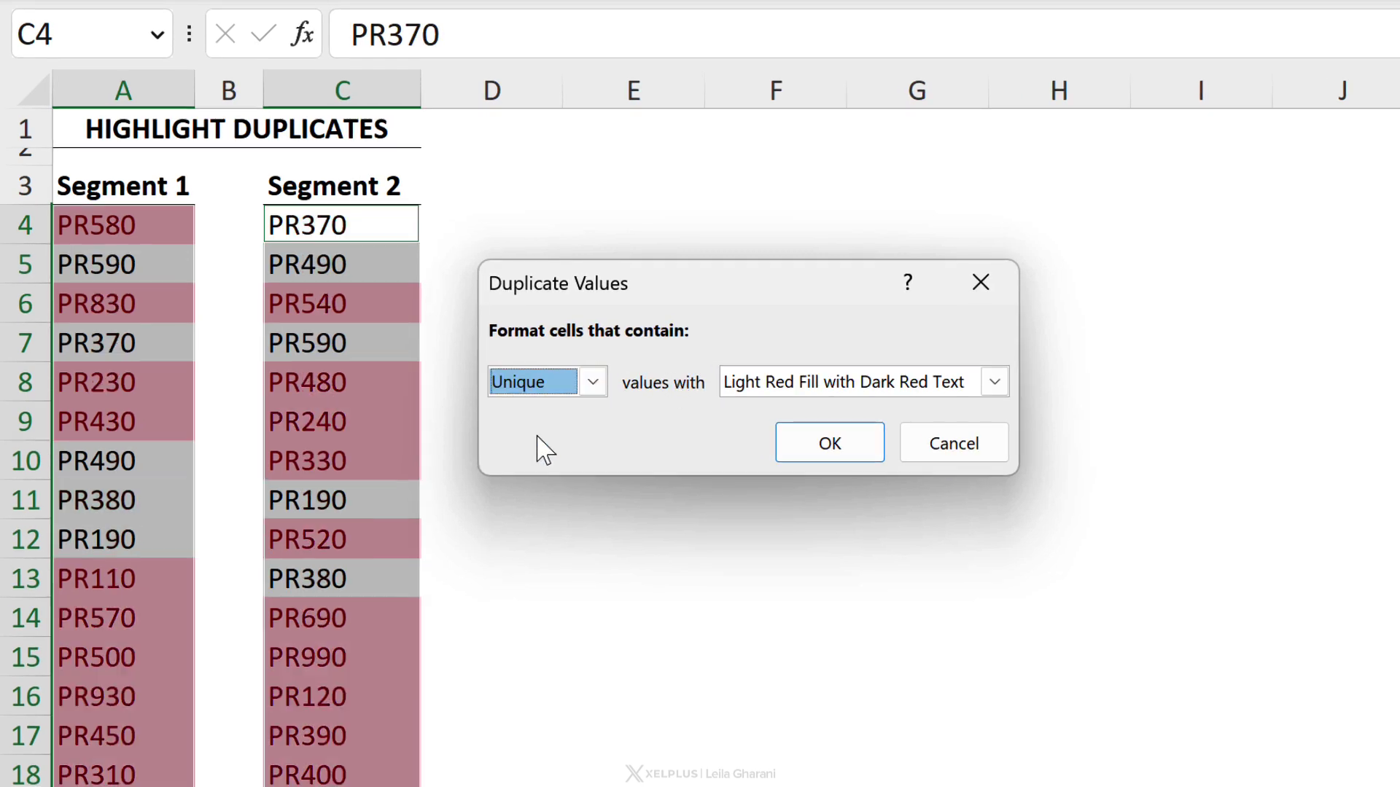
{"action": "left_click", "coordinate": [586, 390]}
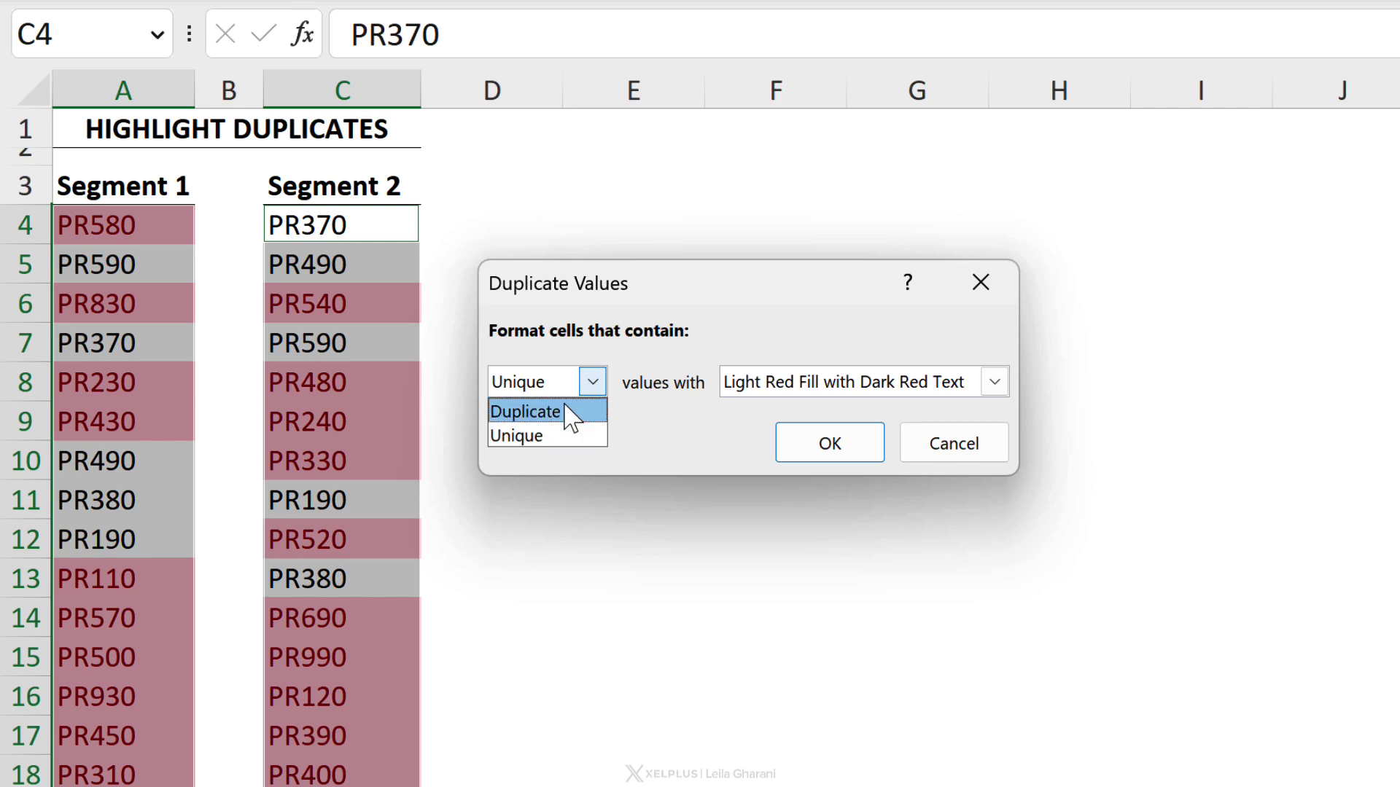
{"action": "left_click", "coordinate": [569, 410]}
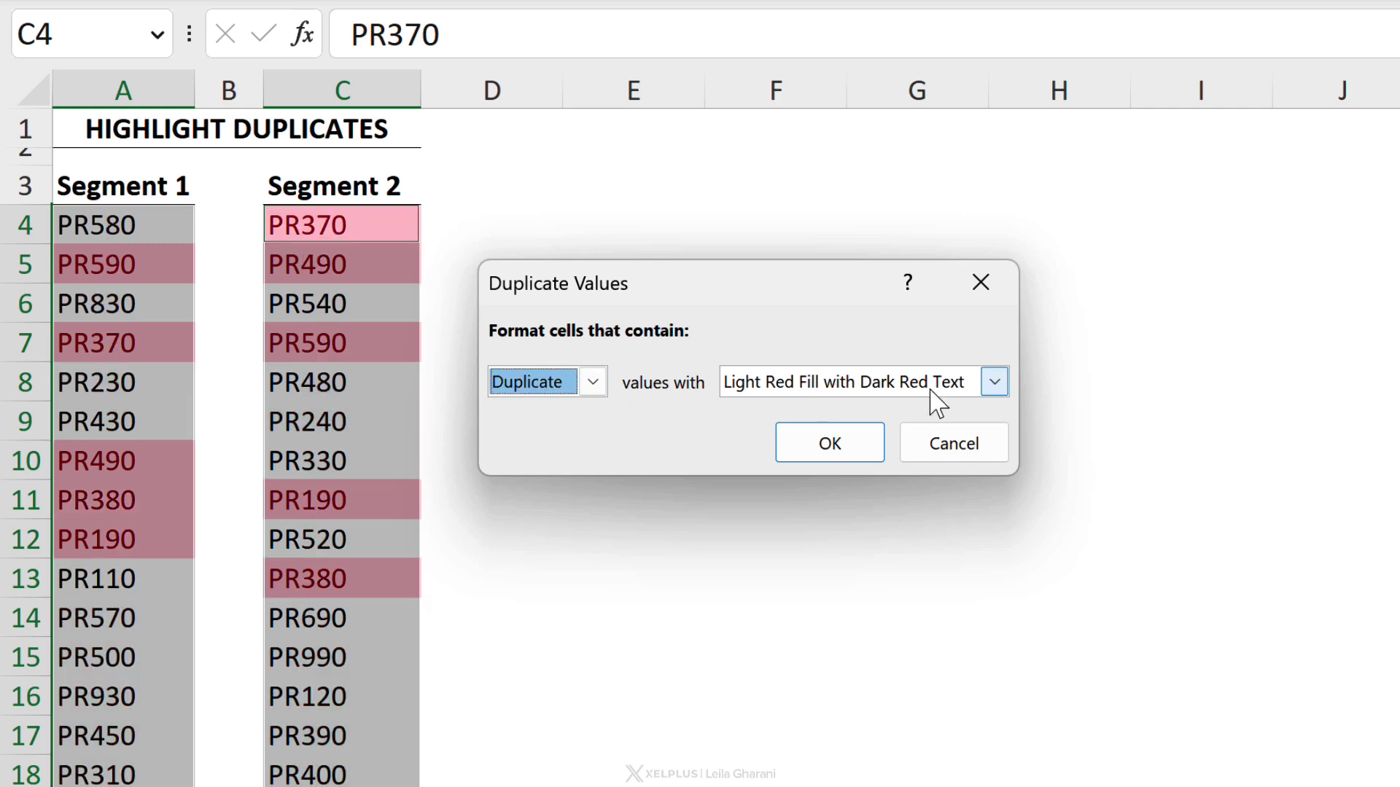
{"action": "left_click", "coordinate": [985, 383]}
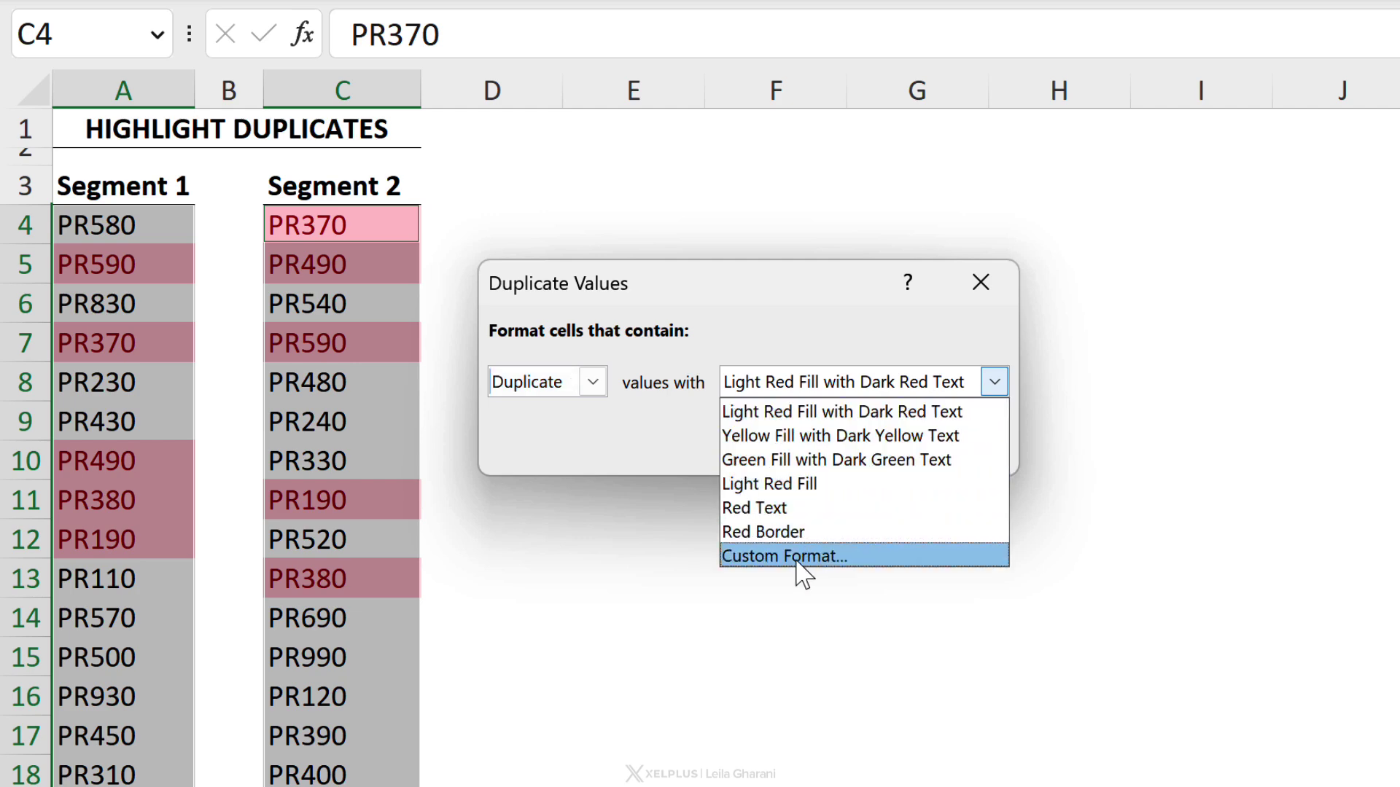
{"action": "left_click", "coordinate": [808, 435]}
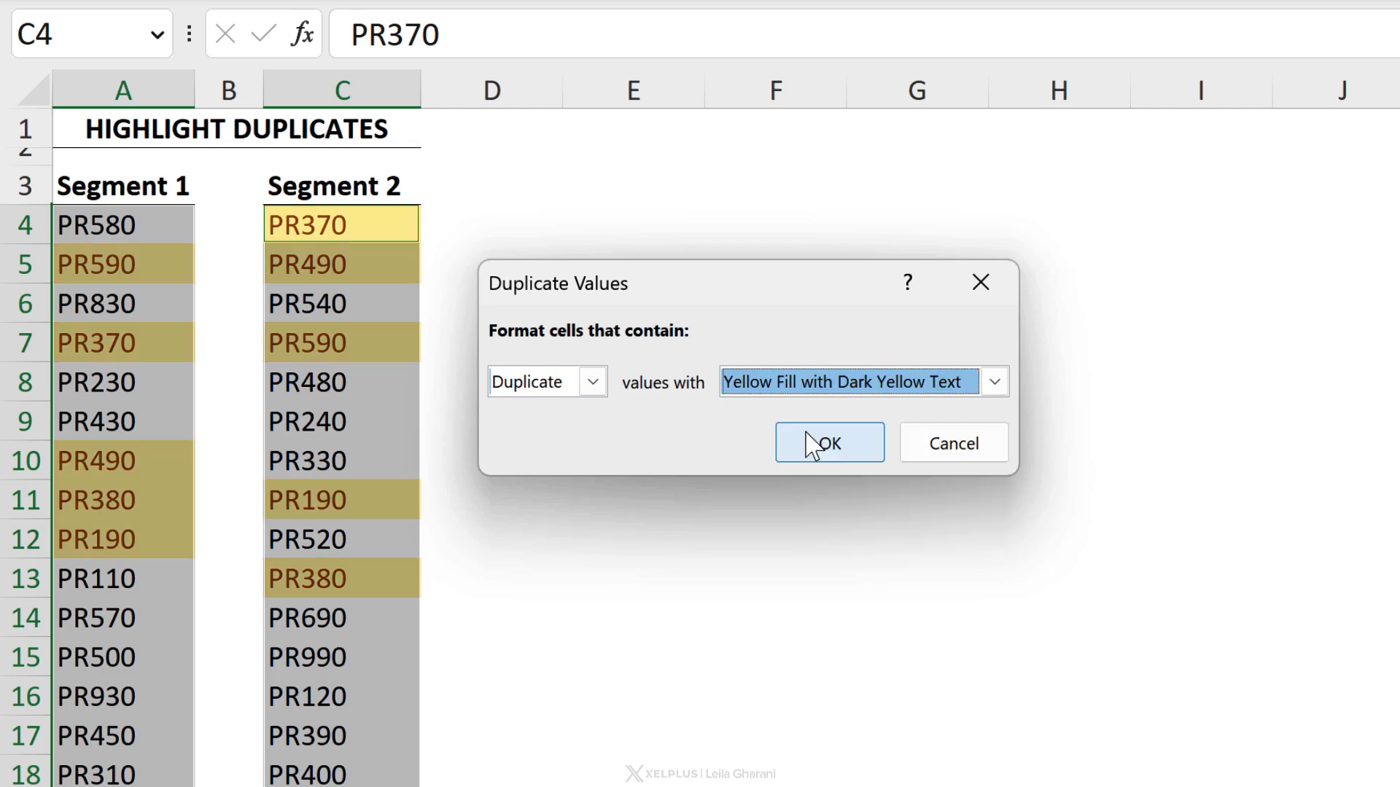
{"action": "left_click", "coordinate": [834, 453]}
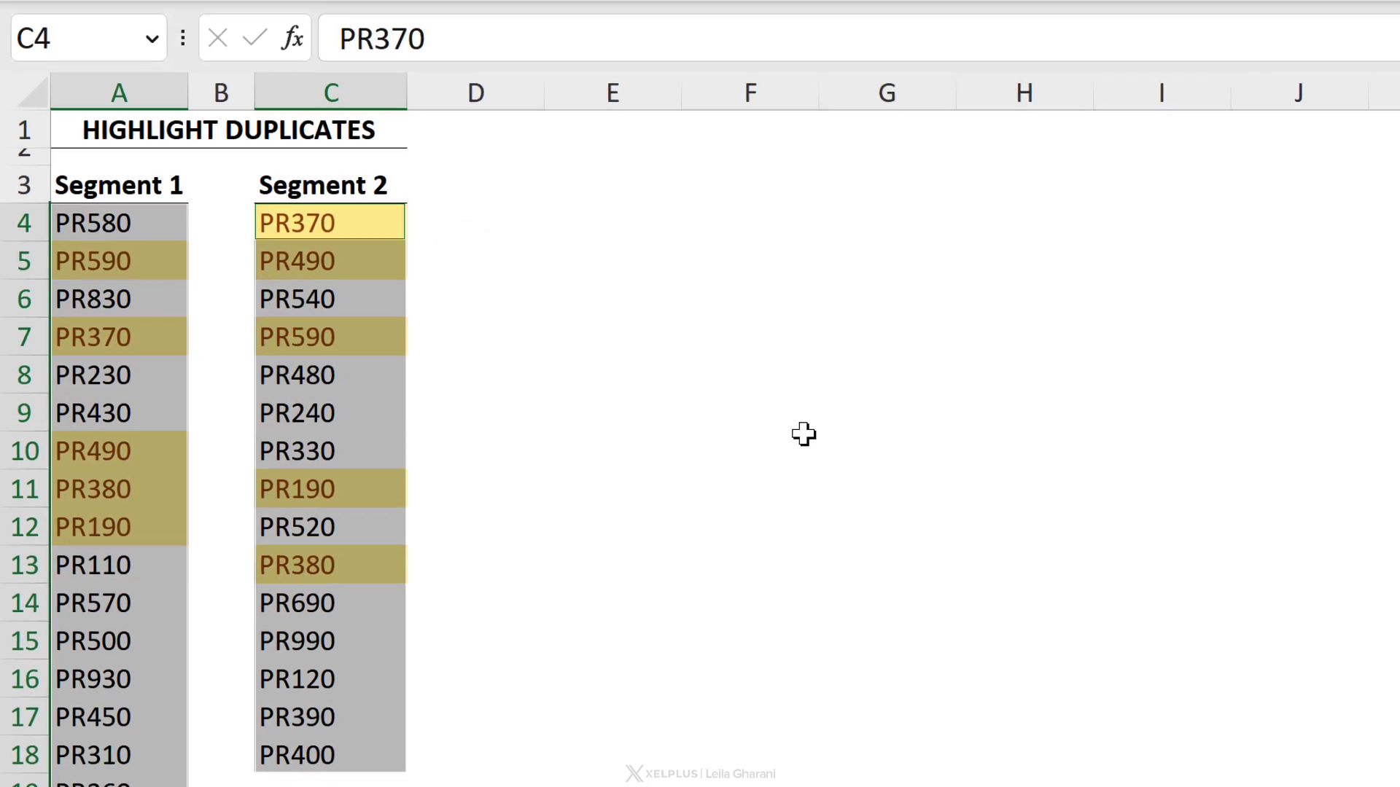
{"action": "left_click", "coordinate": [121, 236]}
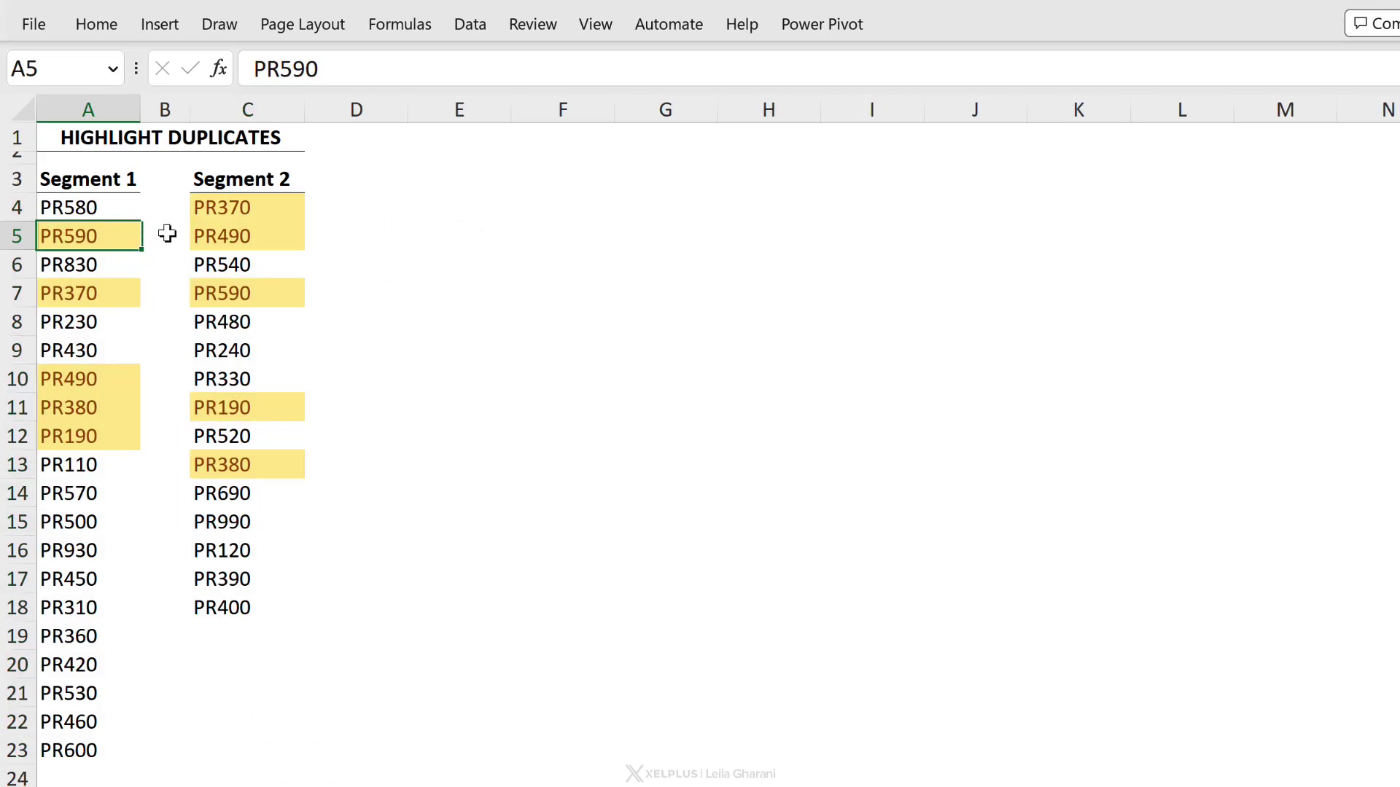
{"action": "left_click", "coordinate": [232, 292], "text": "ctrl"}
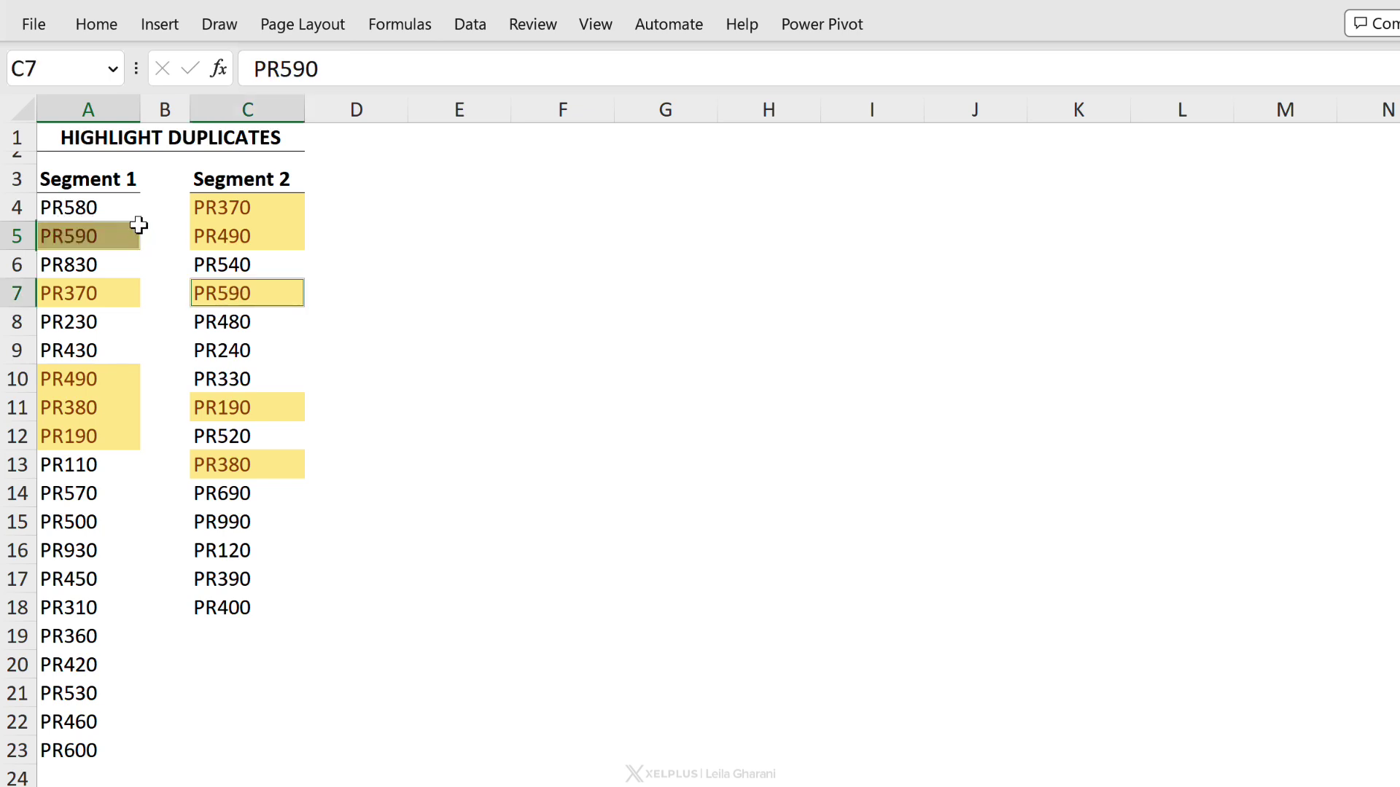
{"action": "left_click", "coordinate": [112, 293]}
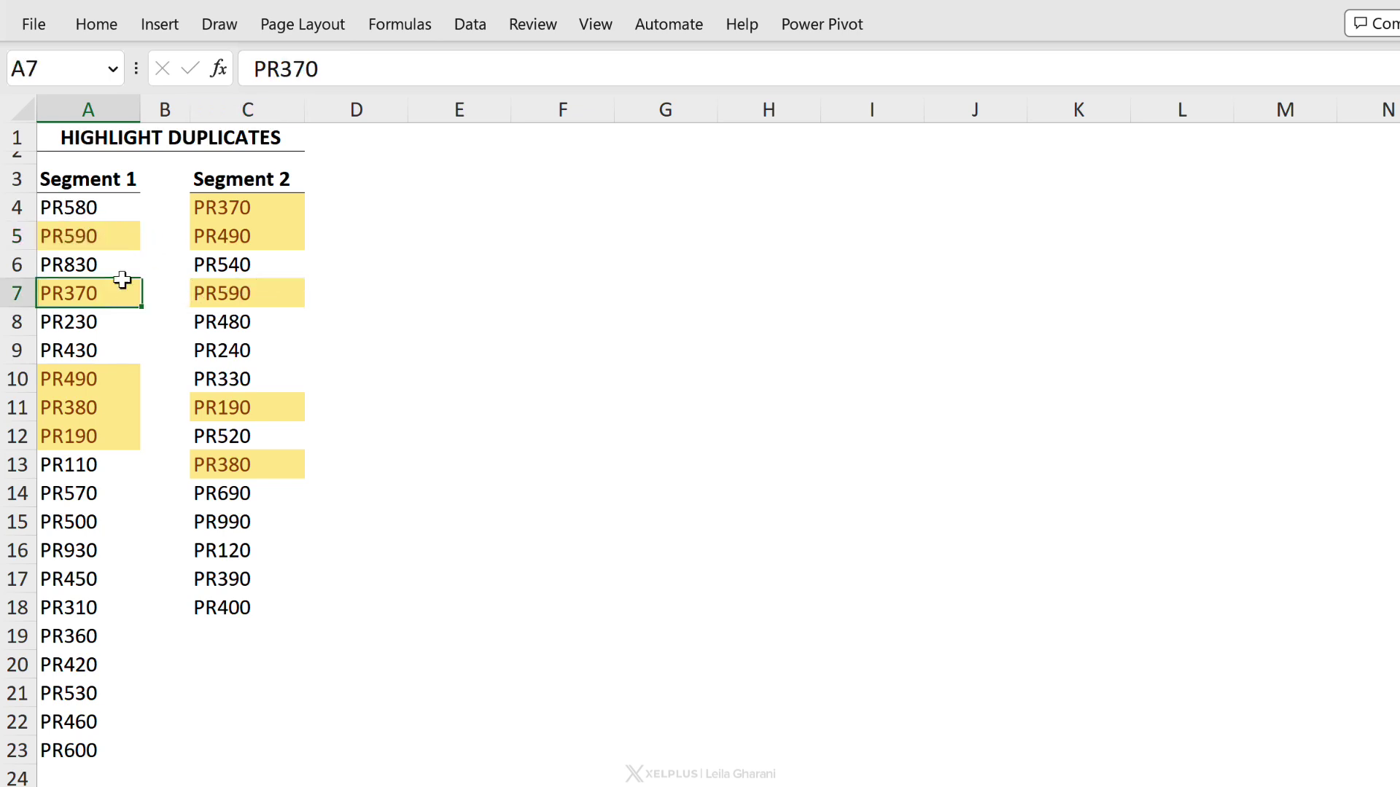
{"action": "left_click", "coordinate": [220, 211]}
{"action": "left_click", "coordinate": [128, 383]}
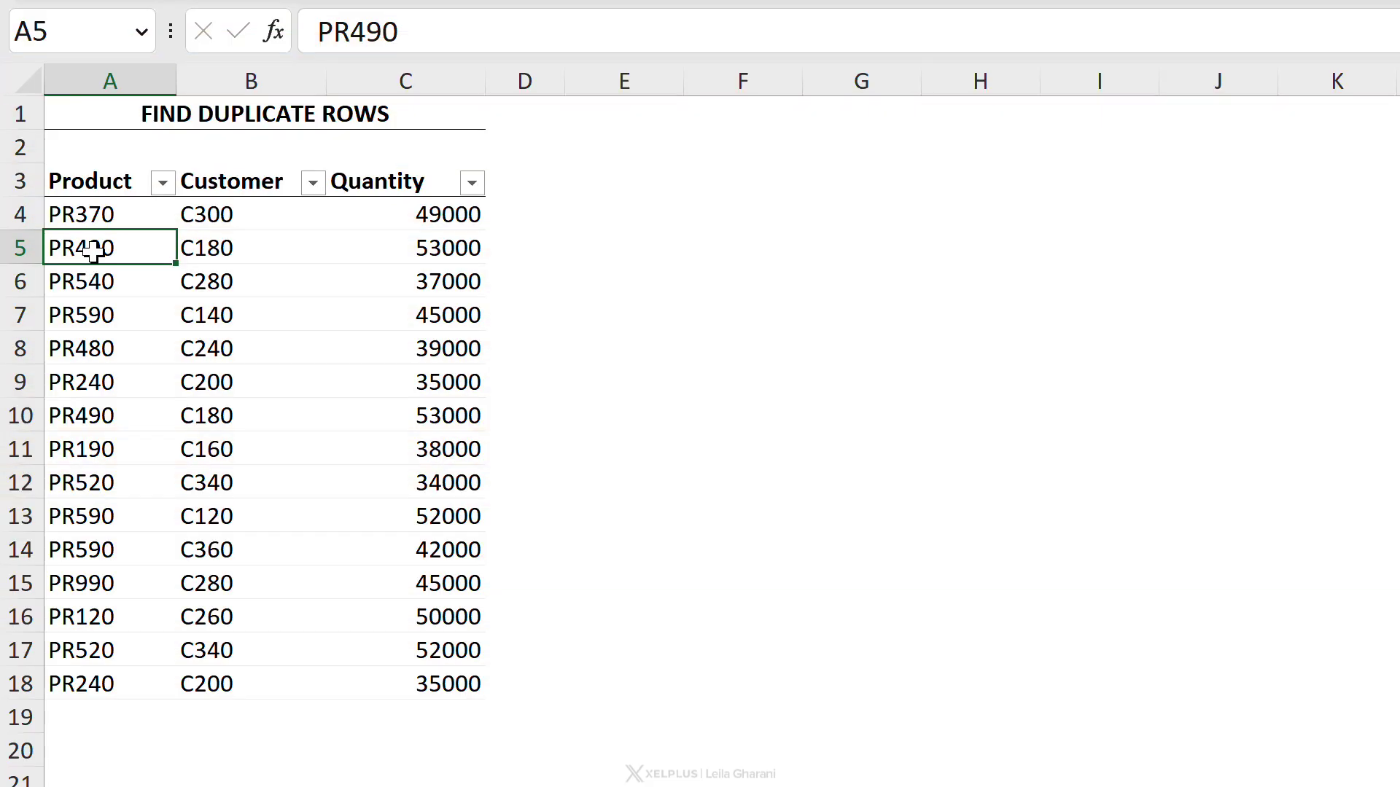
Step: On FIND DUPLICATE ROWS, compare identical rows 5 and 10, then select the table A4:C18
{"action": "left_click_drag", "start_coordinate": [93, 251], "coordinate": [364, 250]}
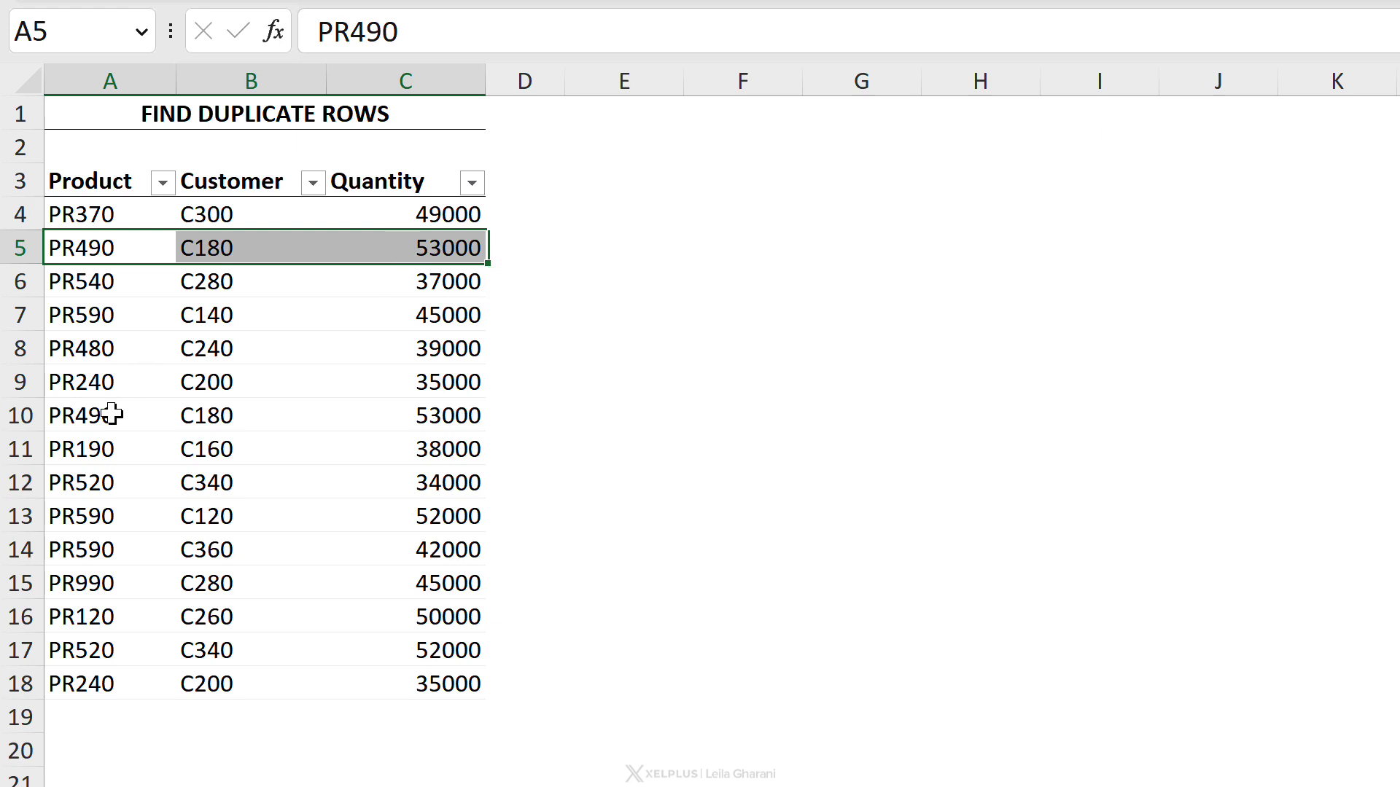
{"action": "left_click_drag", "start_coordinate": [112, 414], "coordinate": [398, 416]}
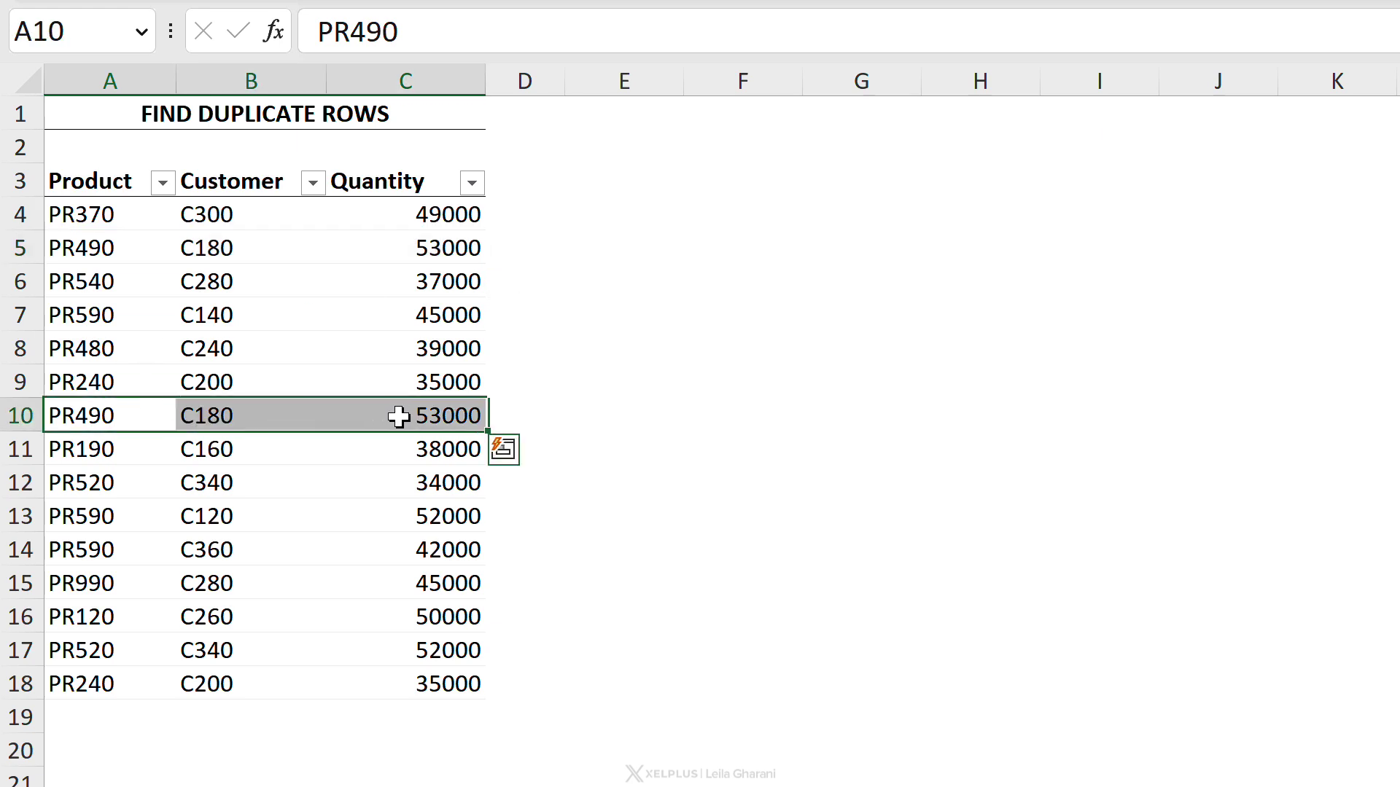
{"action": "left_click", "coordinate": [92, 232]}
{"action": "left_click_drag", "start_coordinate": [93, 217], "coordinate": [397, 677]}
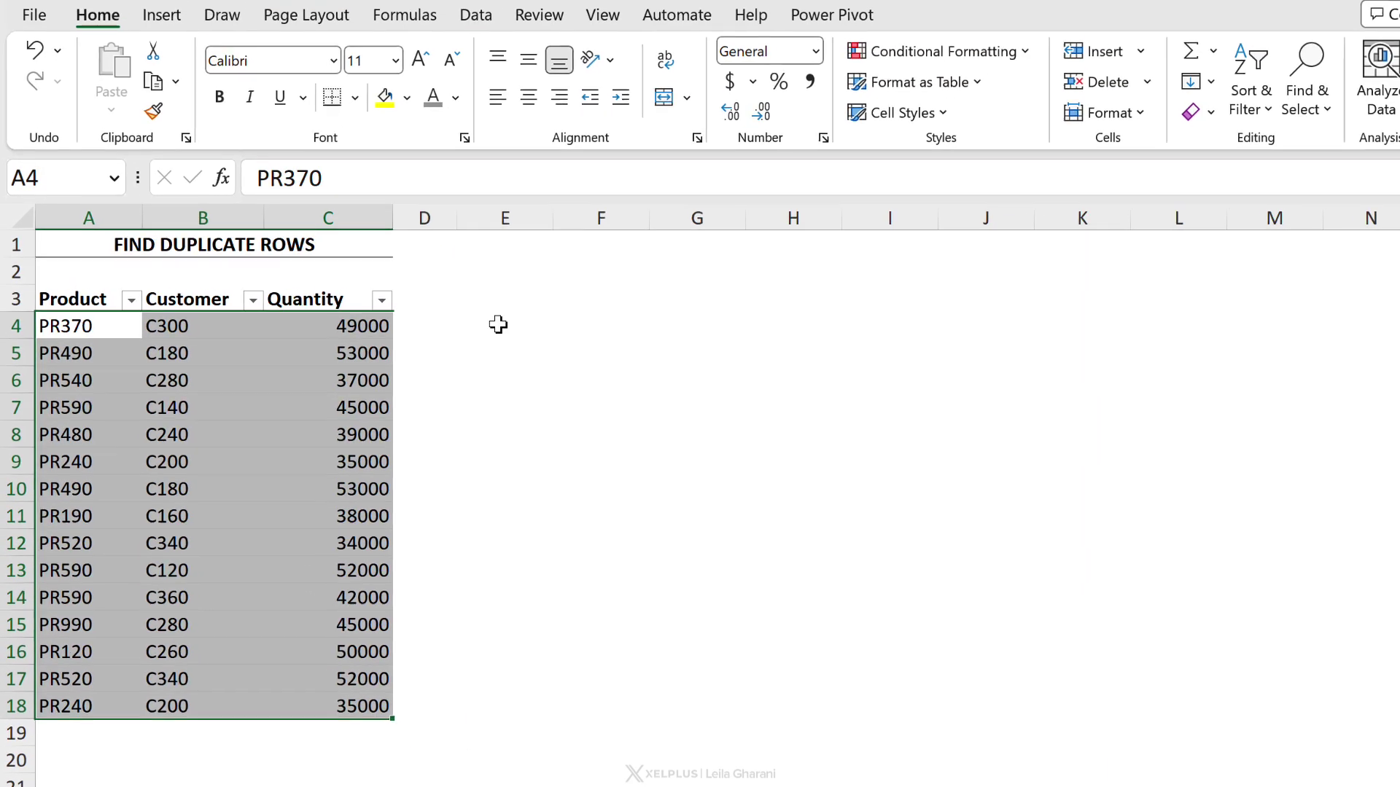
{"action": "left_click", "coordinate": [1014, 61]}
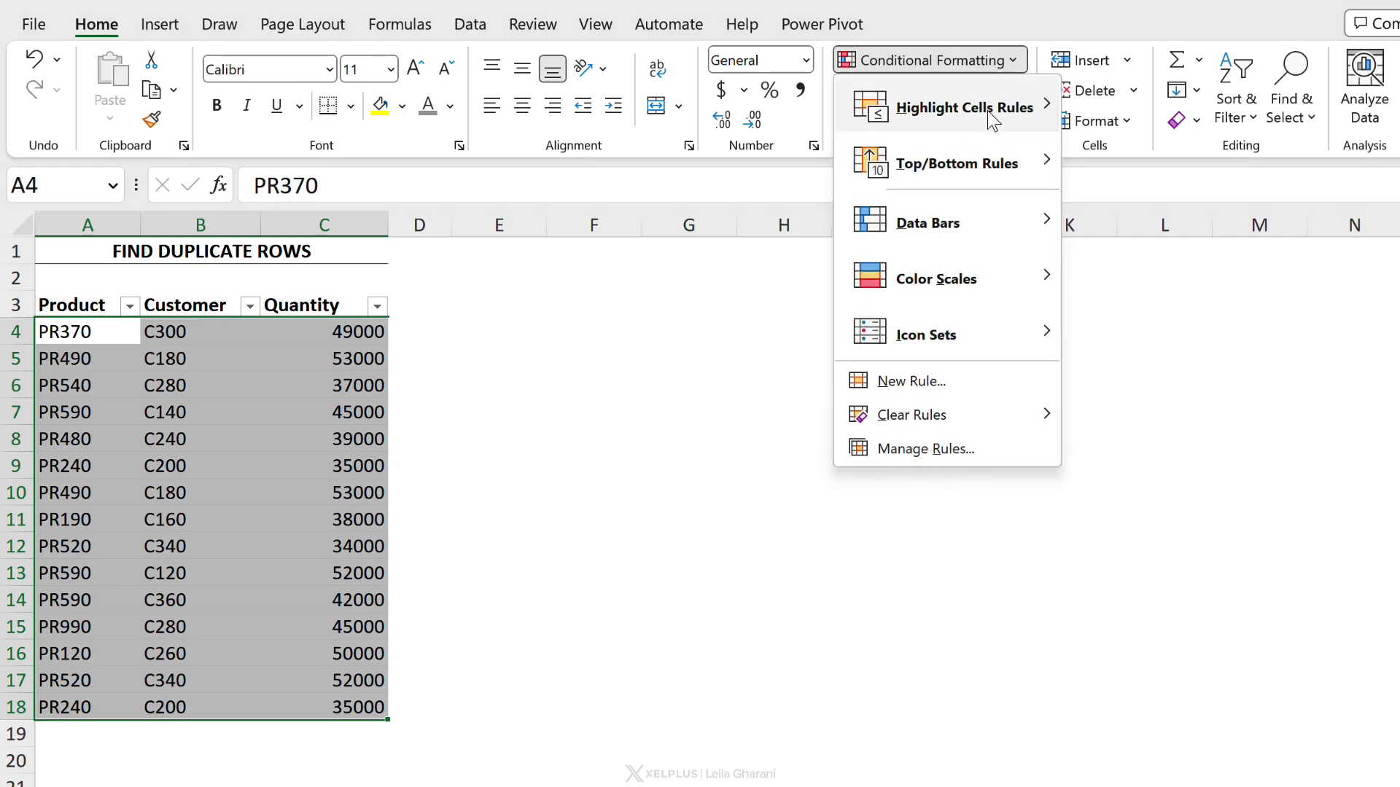
{"action": "mouse_move", "coordinate": [999, 111]}
{"action": "left_click", "coordinate": [1170, 446]}
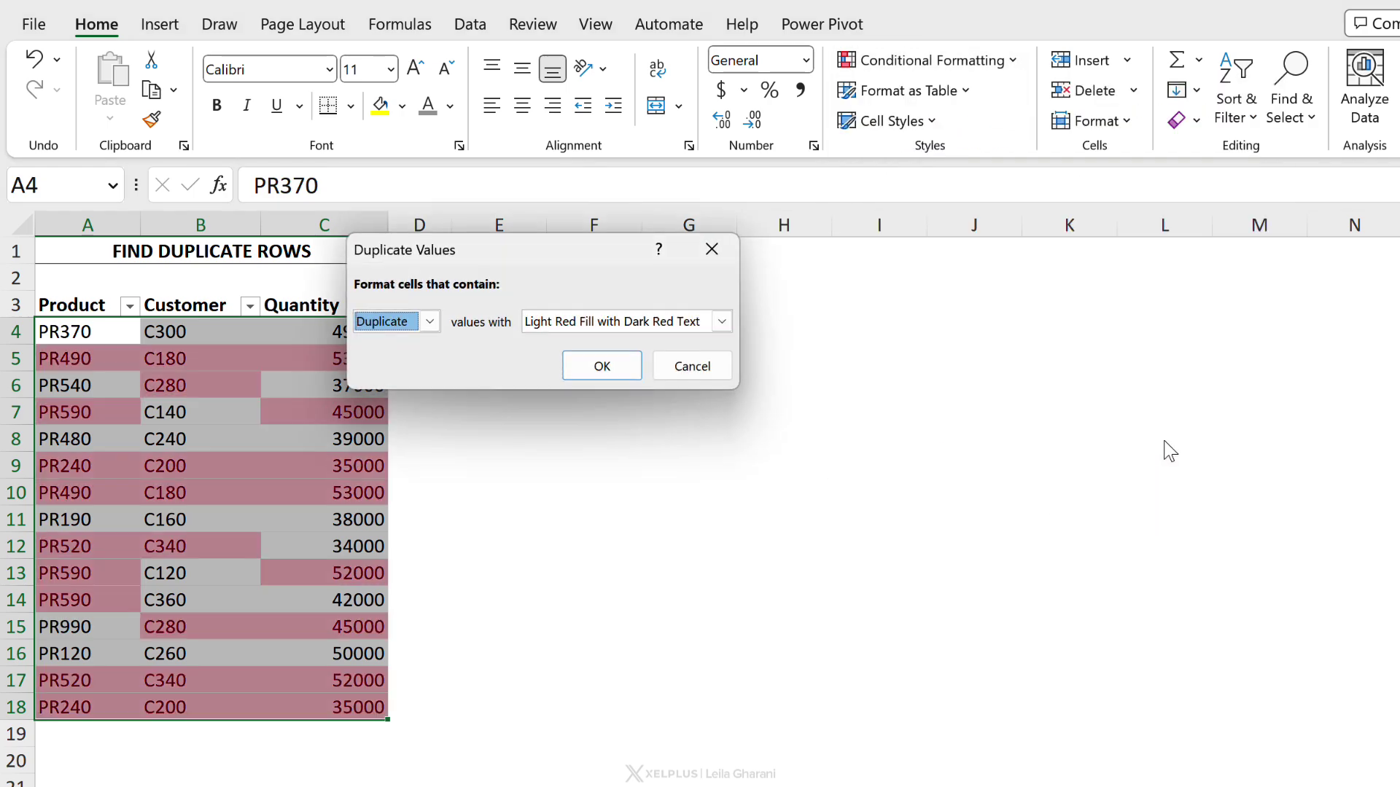
{"action": "left_click", "coordinate": [593, 366]}
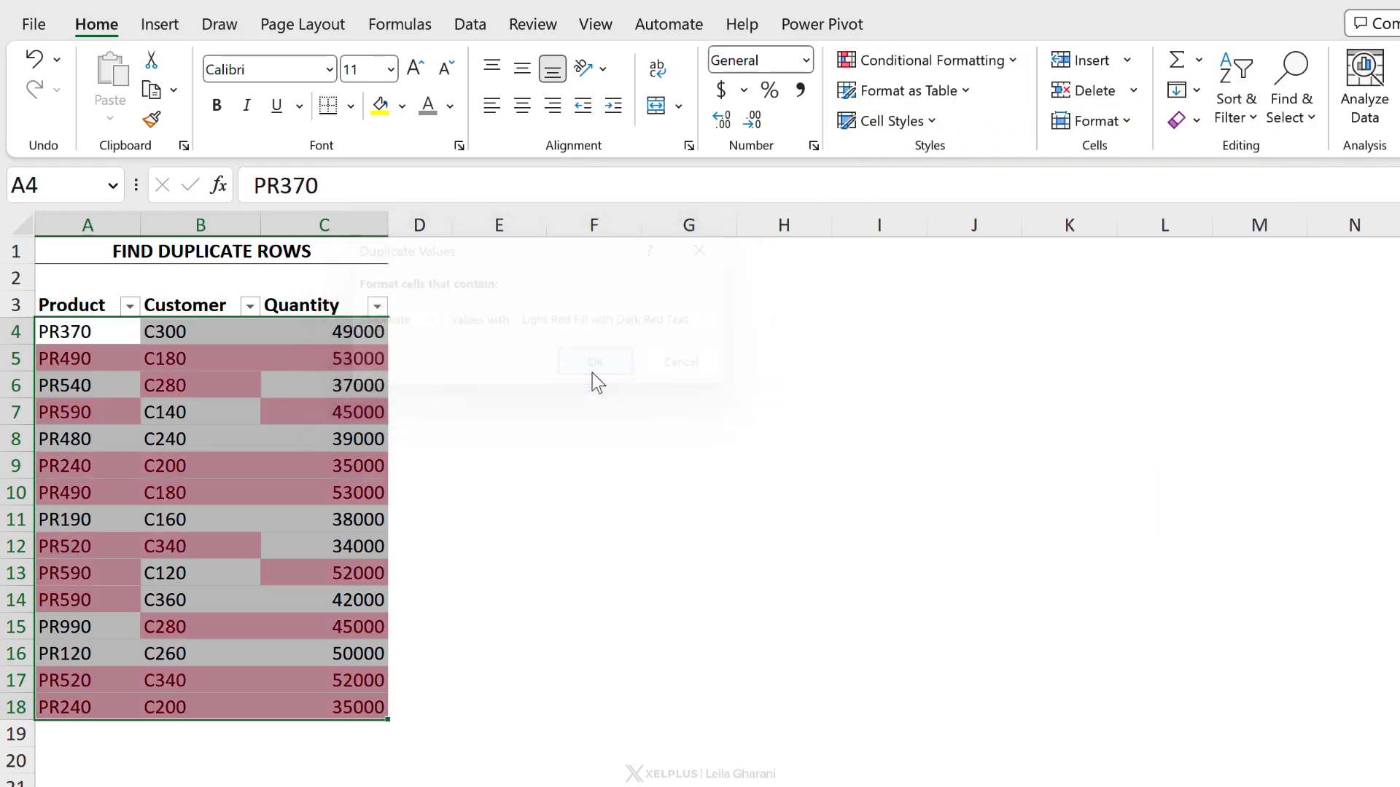
{"action": "left_click", "coordinate": [88, 361]}
{"action": "left_click", "coordinate": [106, 414]}
{"action": "left_click", "coordinate": [83, 466]}
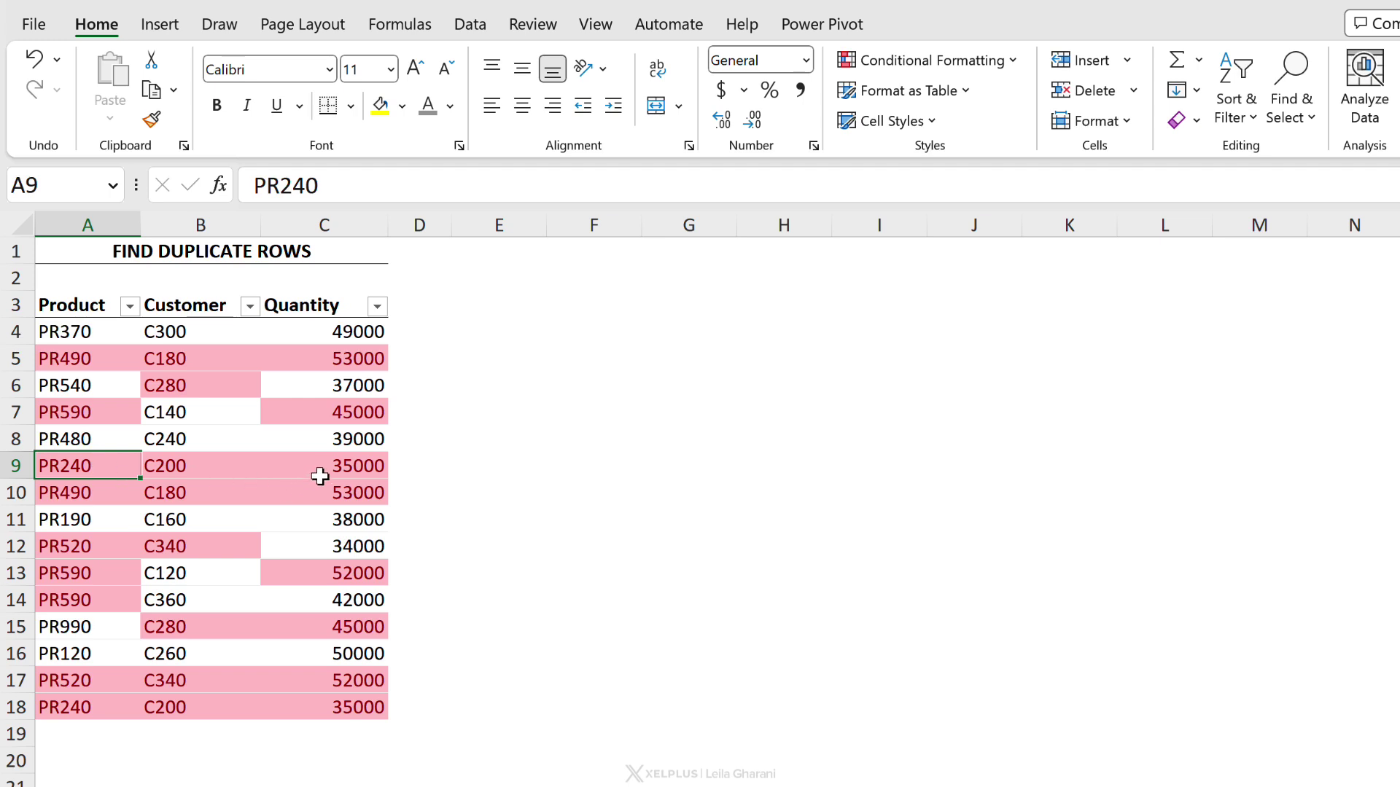
{"action": "left_click", "coordinate": [1011, 61]}
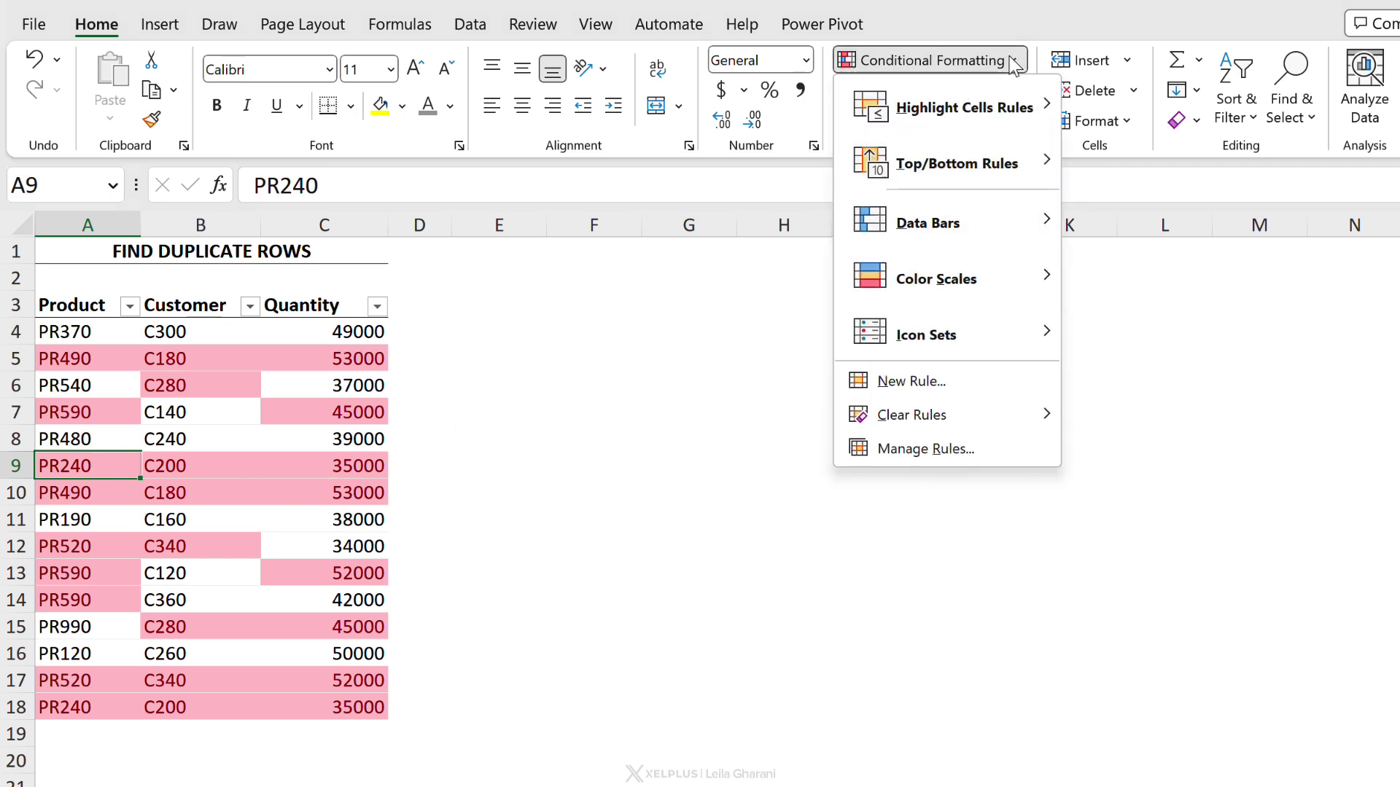
{"action": "mouse_move", "coordinate": [960, 416]}
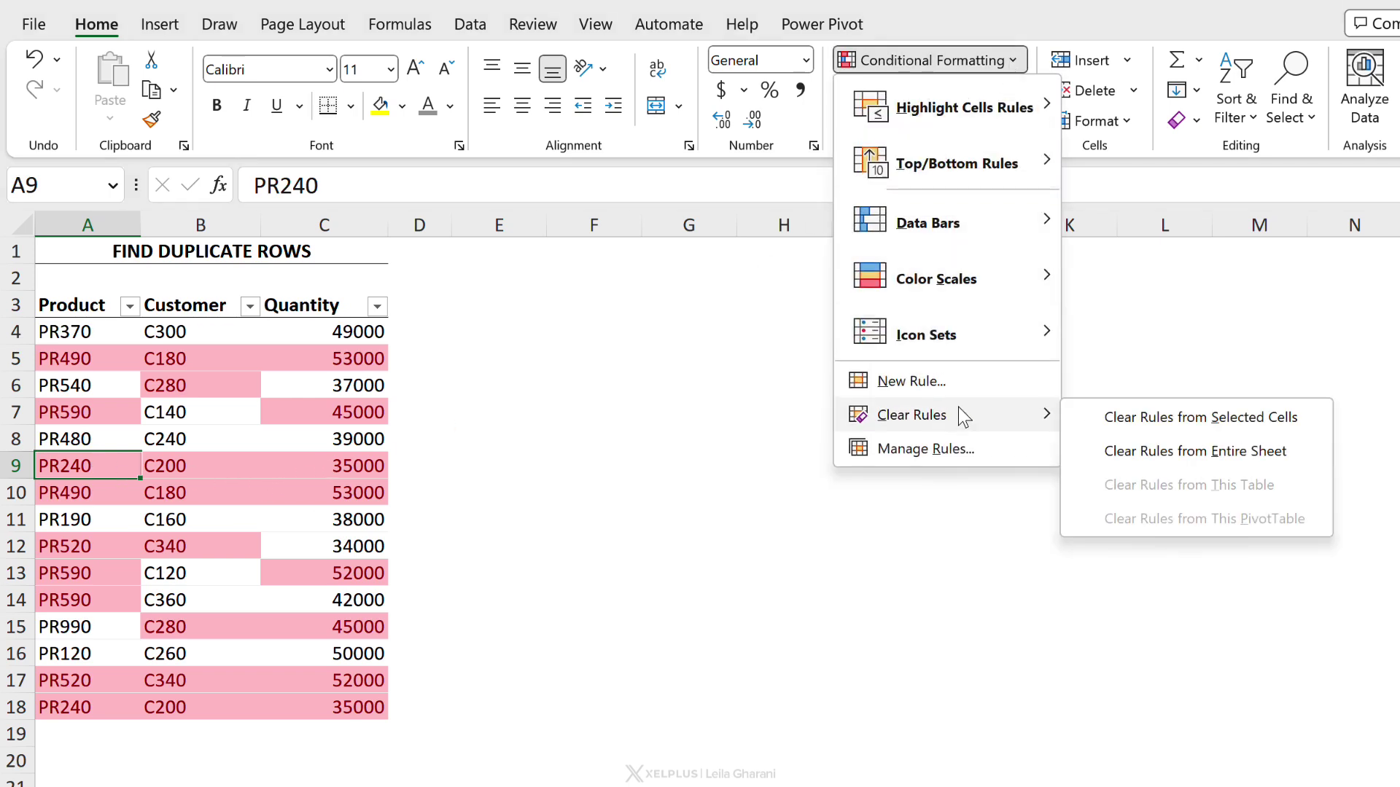
{"action": "left_click", "coordinate": [1154, 449]}
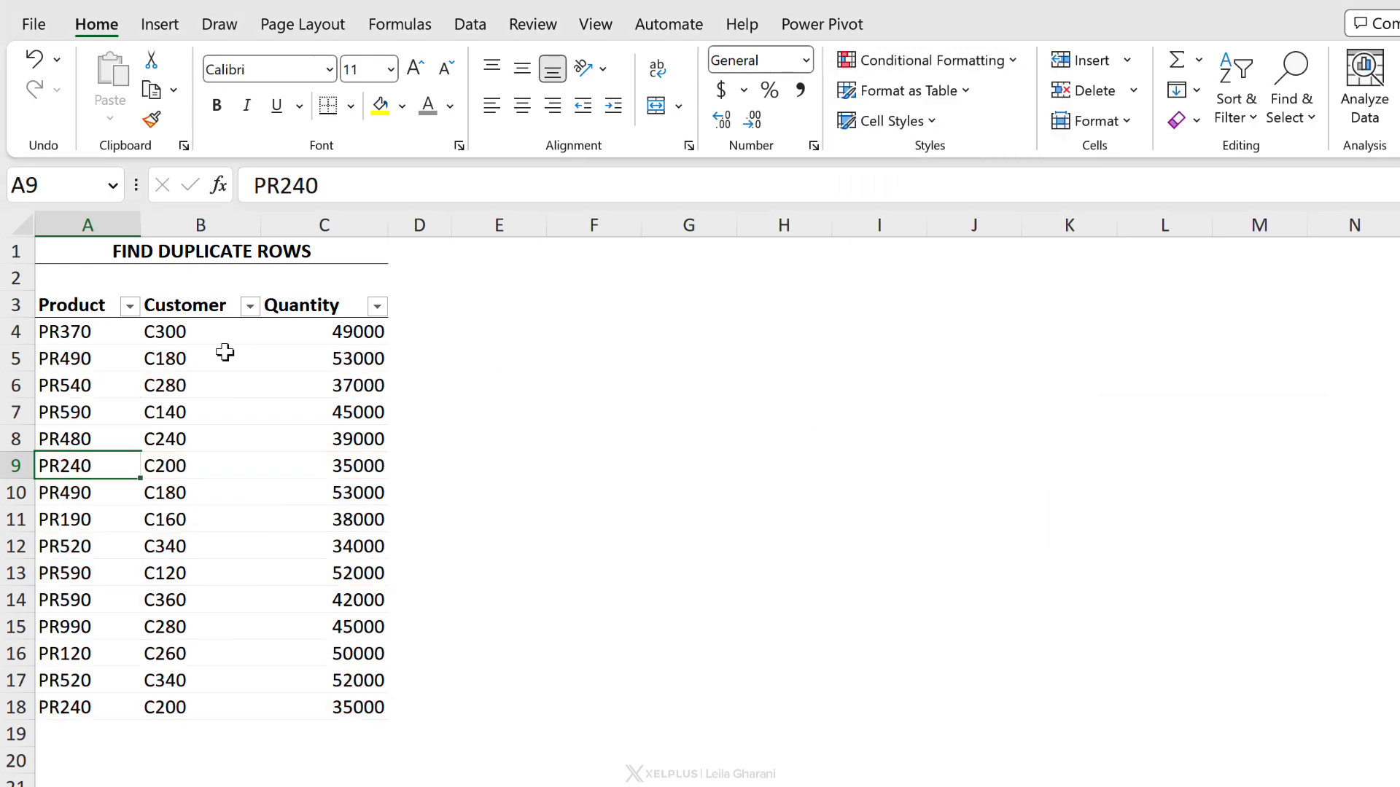
Step: Enter =CONCAT(A4:C4) in D4 and fill it down to D18
{"action": "left_click", "coordinate": [463, 306]}
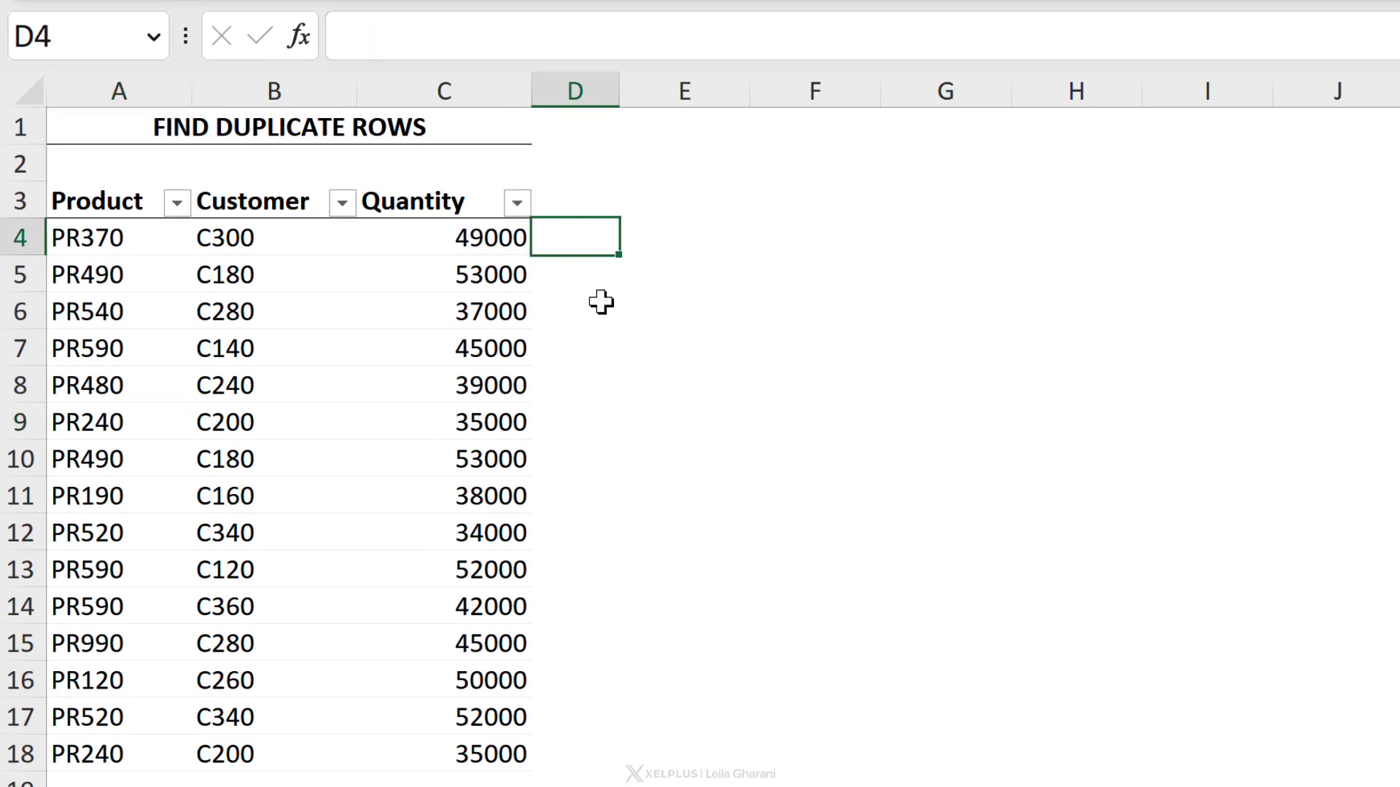
{"action": "type", "text": "=conc"}
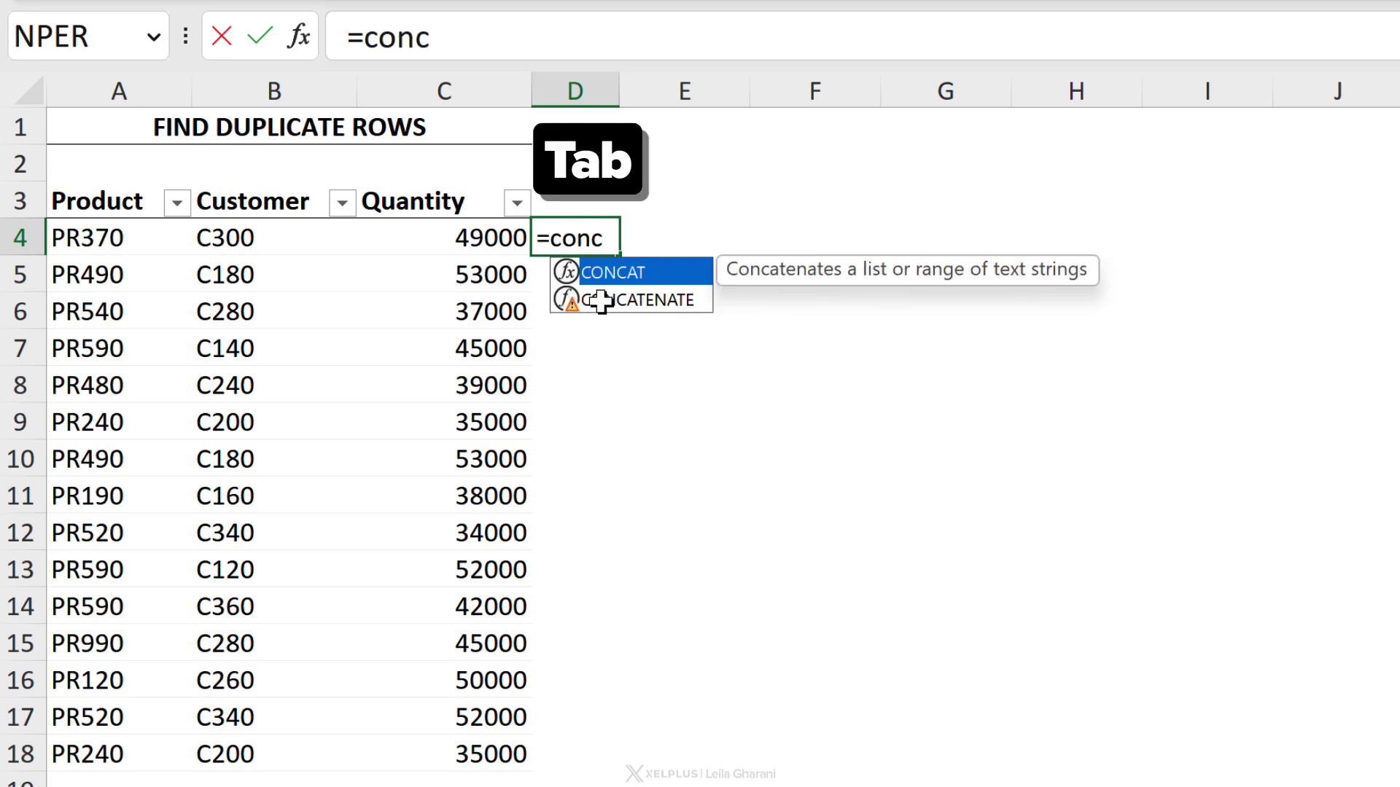
{"action": "key", "text": "Tab"}
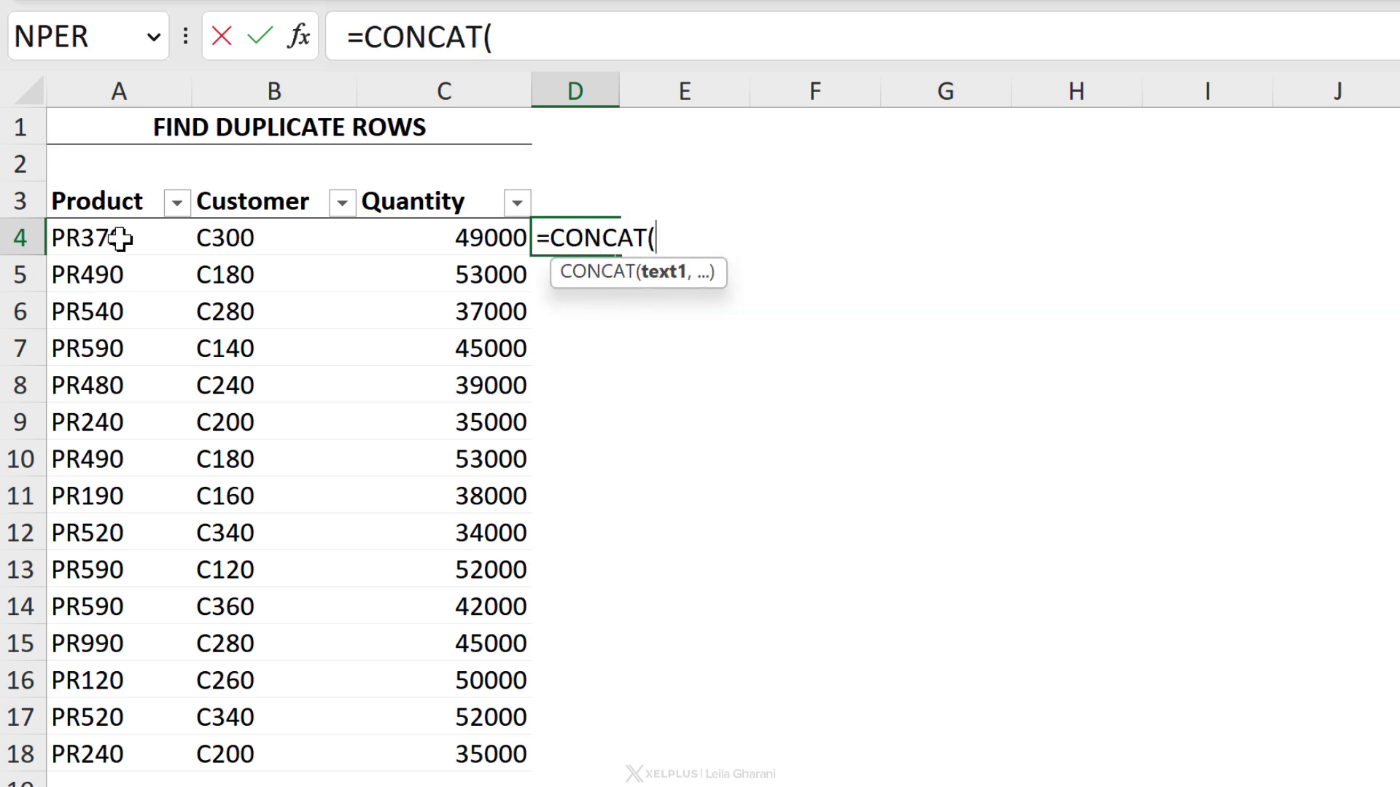
{"action": "left_click_drag", "start_coordinate": [116, 238], "coordinate": [414, 238]}
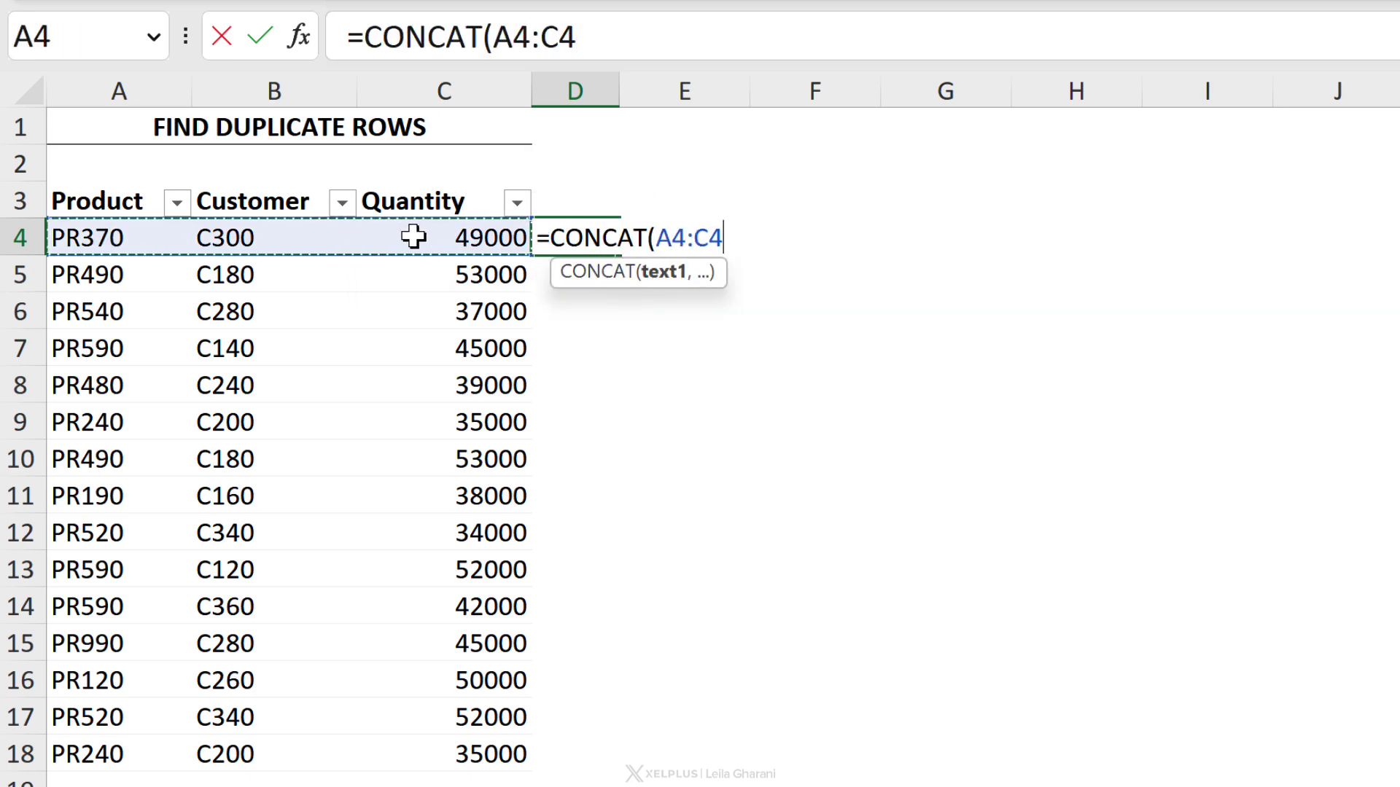
{"action": "type", "text": ")"}
{"action": "key", "text": "Return"}
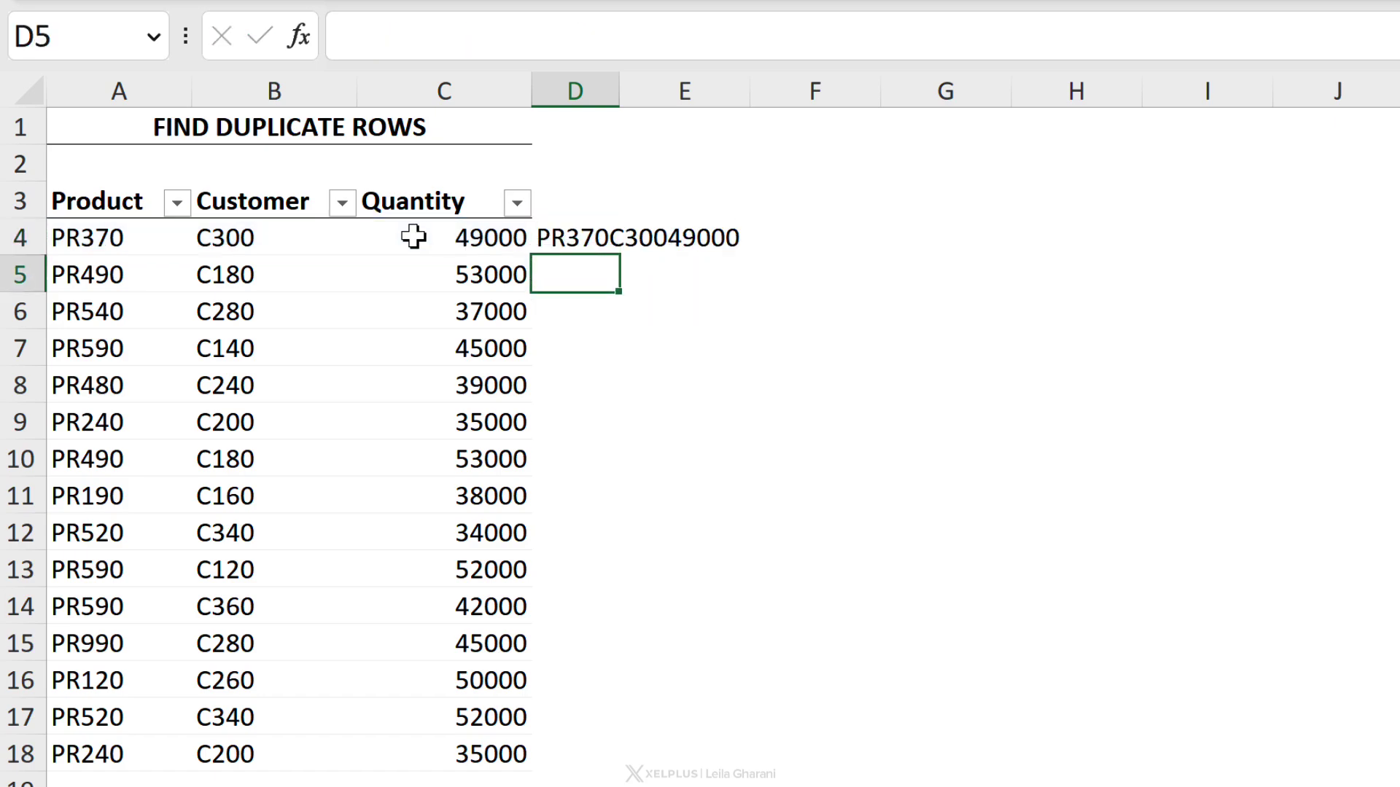
{"action": "left_click", "coordinate": [606, 228]}
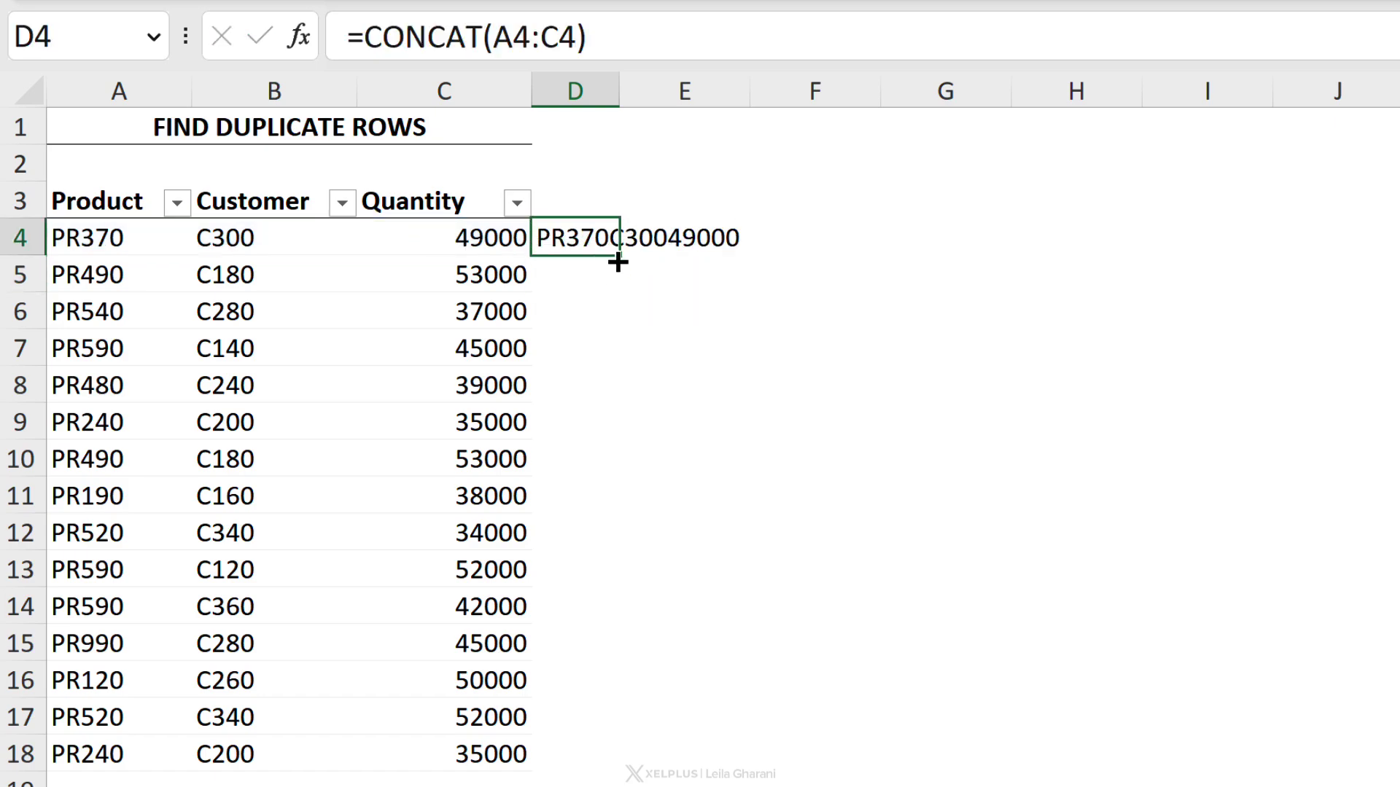
{"action": "double_click", "coordinate": [618, 262]}
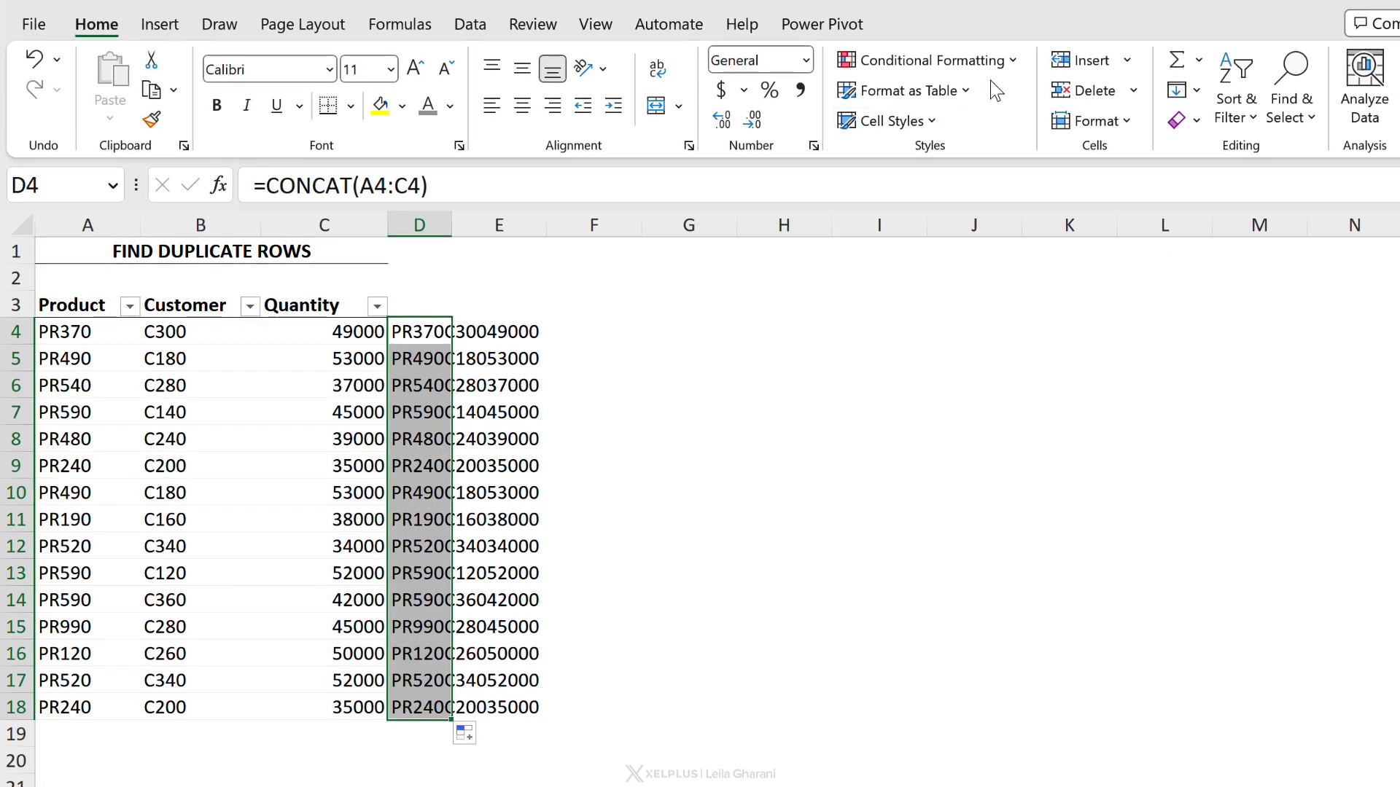
Step: Highlight duplicate combined values in column D in light red, then bring up Format Cells
{"action": "left_click", "coordinate": [996, 63]}
{"action": "mouse_move", "coordinate": [986, 116]}
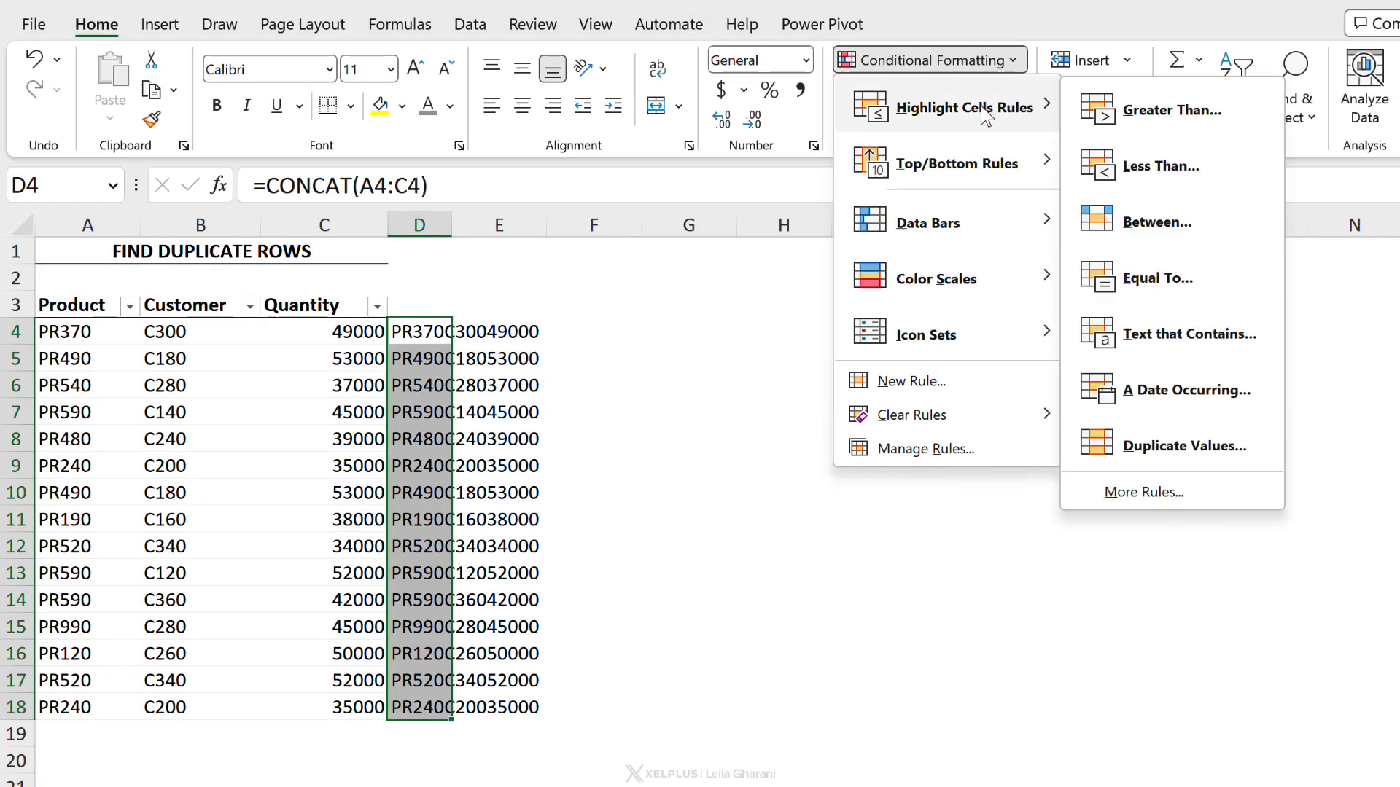
{"action": "left_click", "coordinate": [1108, 447]}
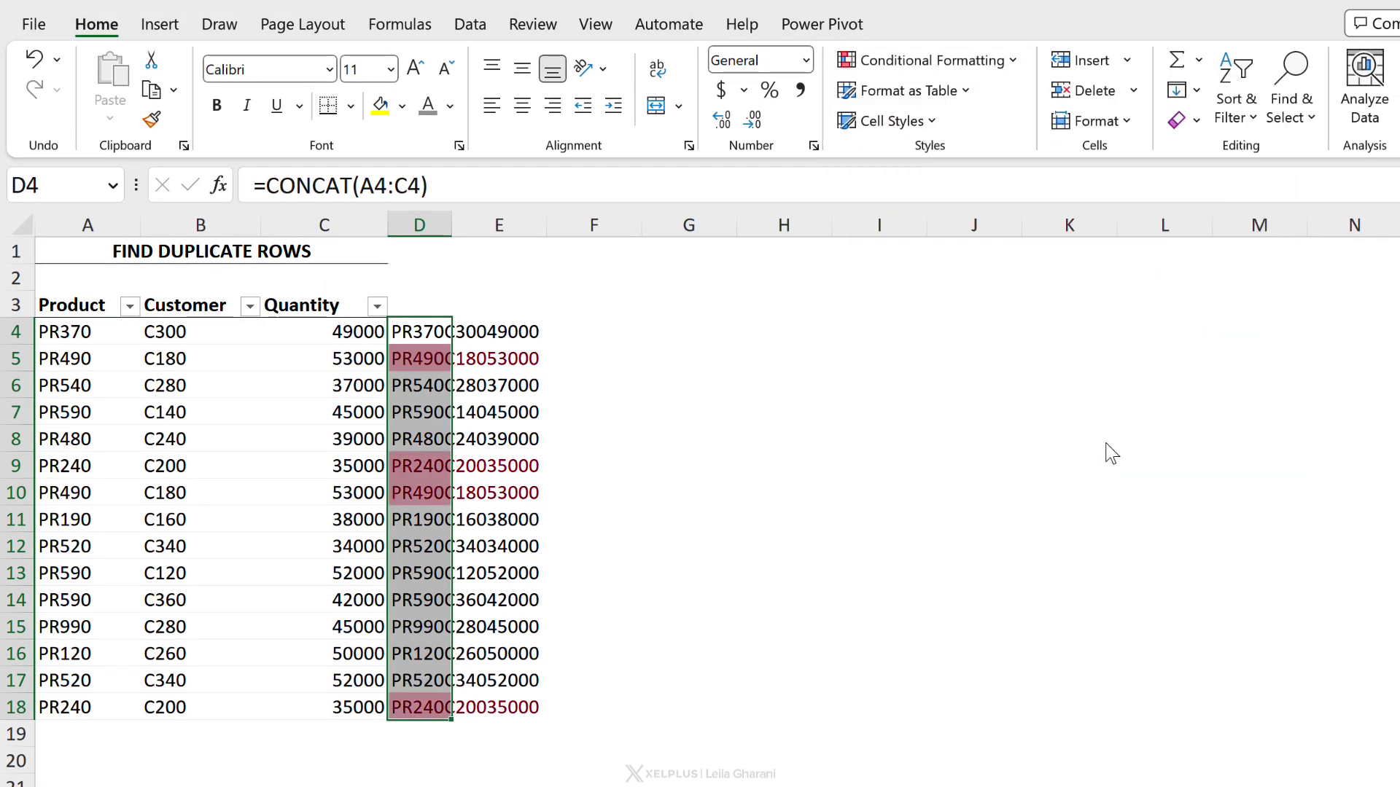
{"action": "left_click", "coordinate": [575, 366]}
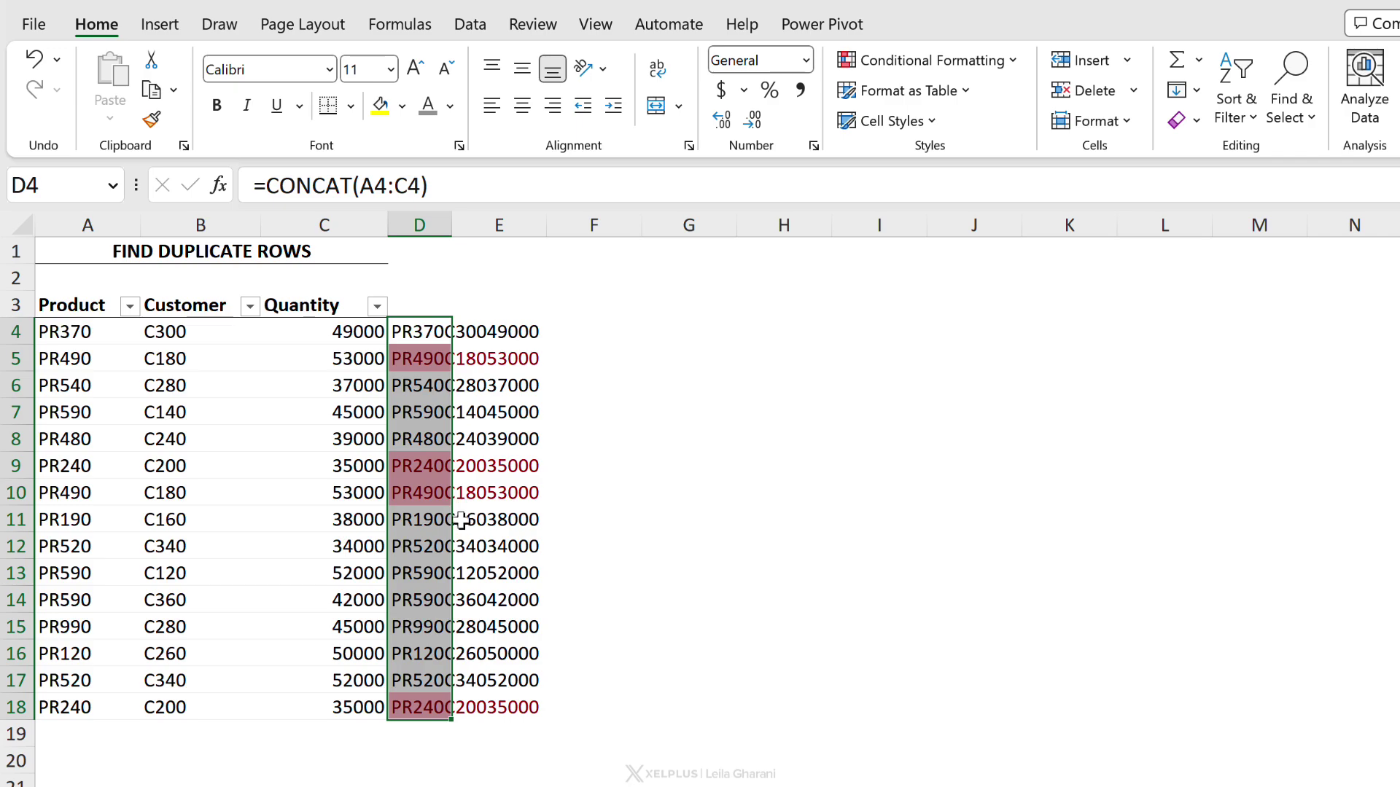
{"action": "key", "text": "ctrl+1"}
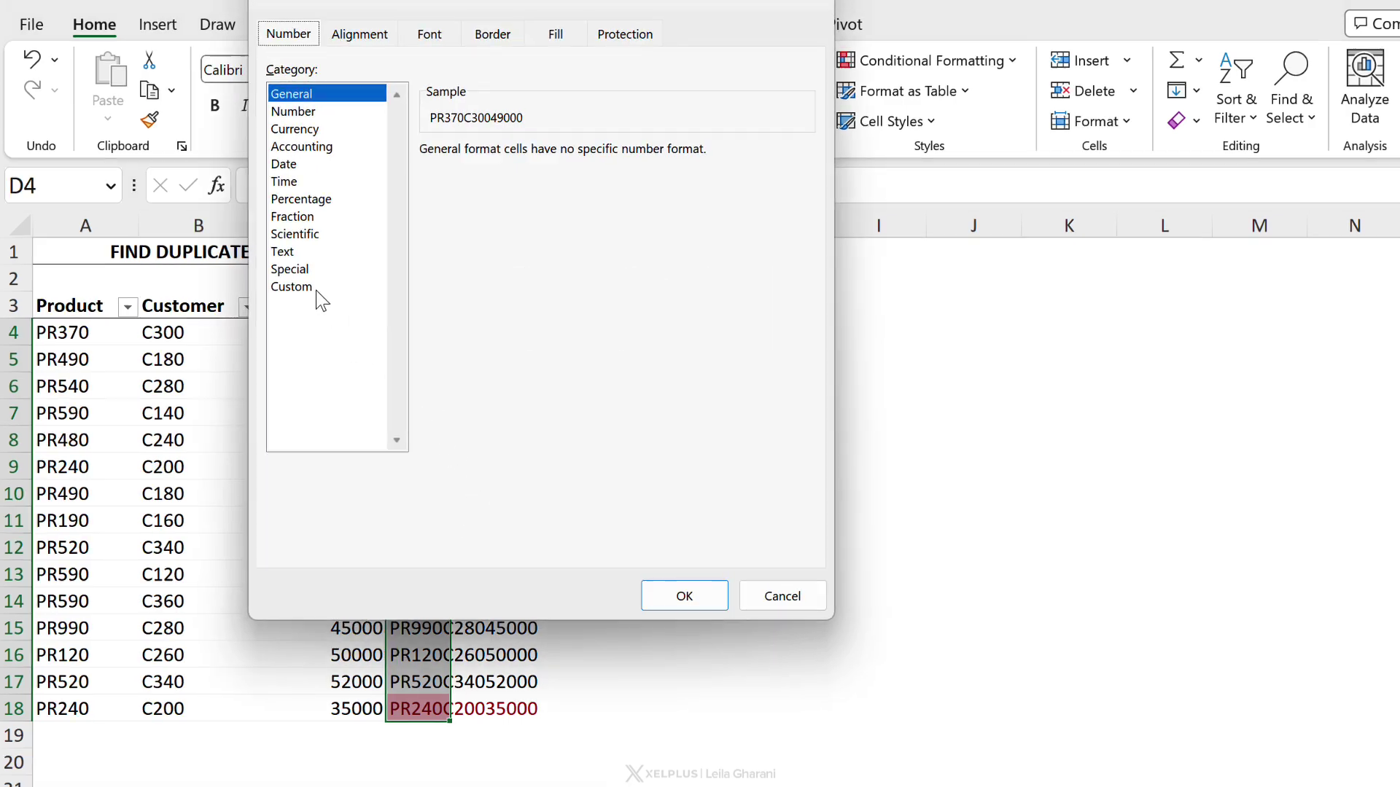
Step: Give column D the custom format ;;; to hide its text and narrow it to a thin strip
{"action": "left_click", "coordinate": [310, 287]}
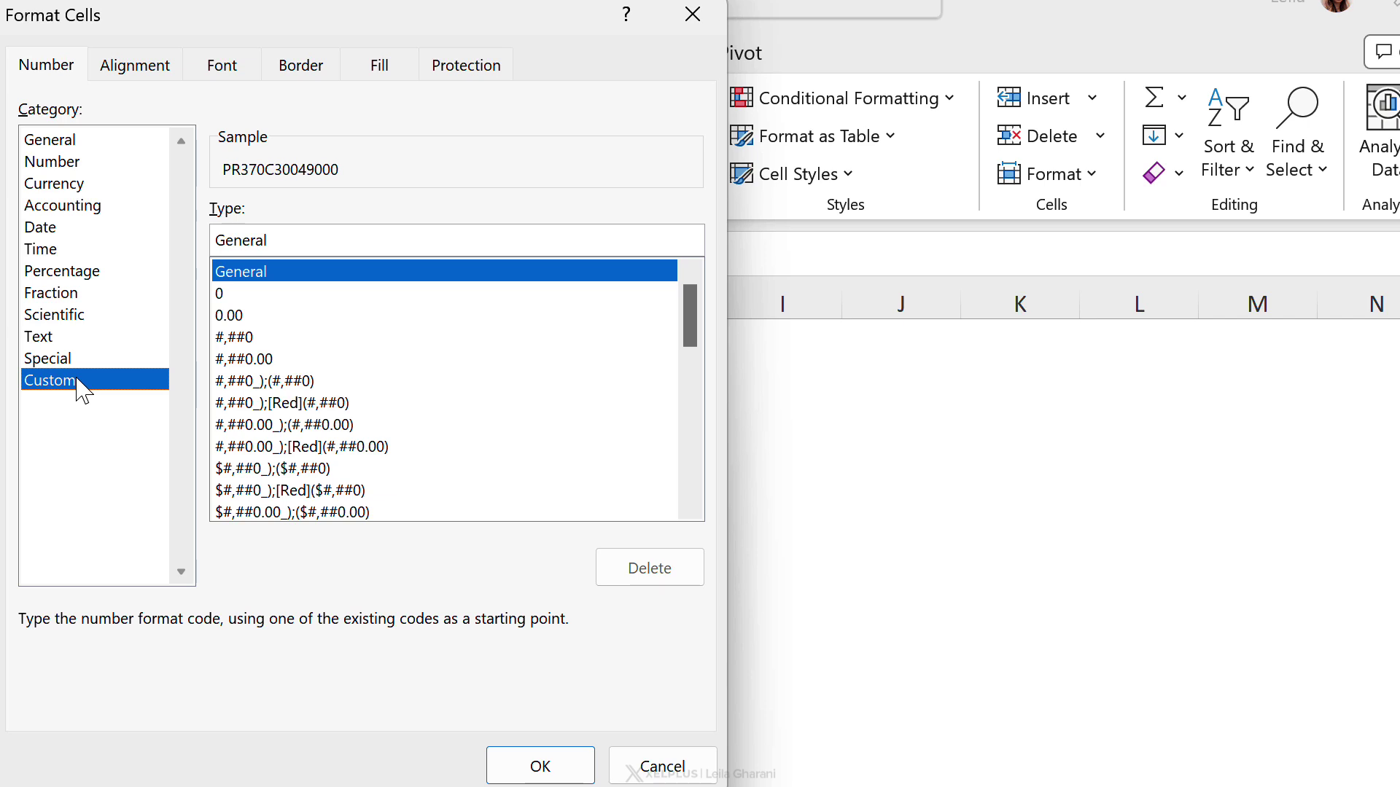
{"action": "left_click_drag", "start_coordinate": [289, 238], "coordinate": [110, 241]}
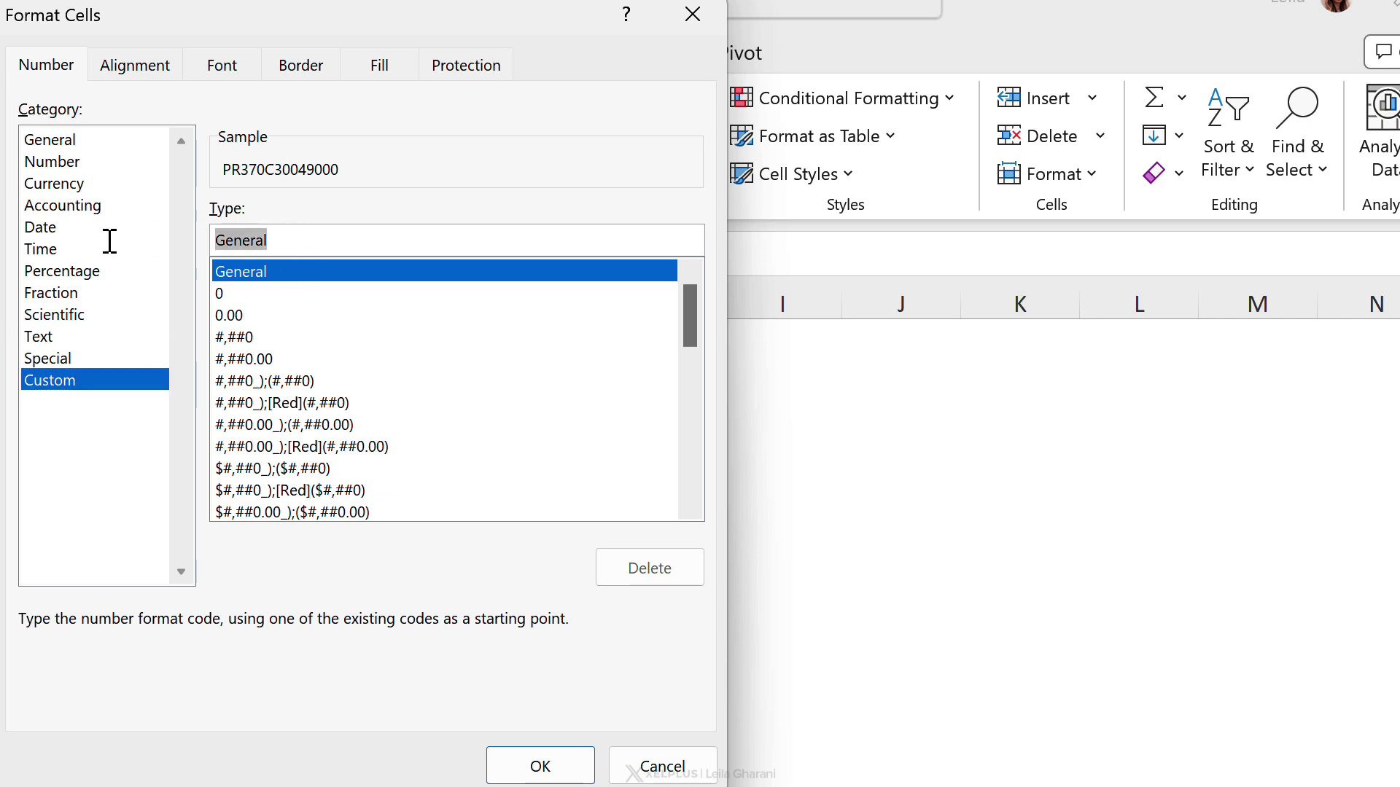
{"action": "type", "text": ";;;"}
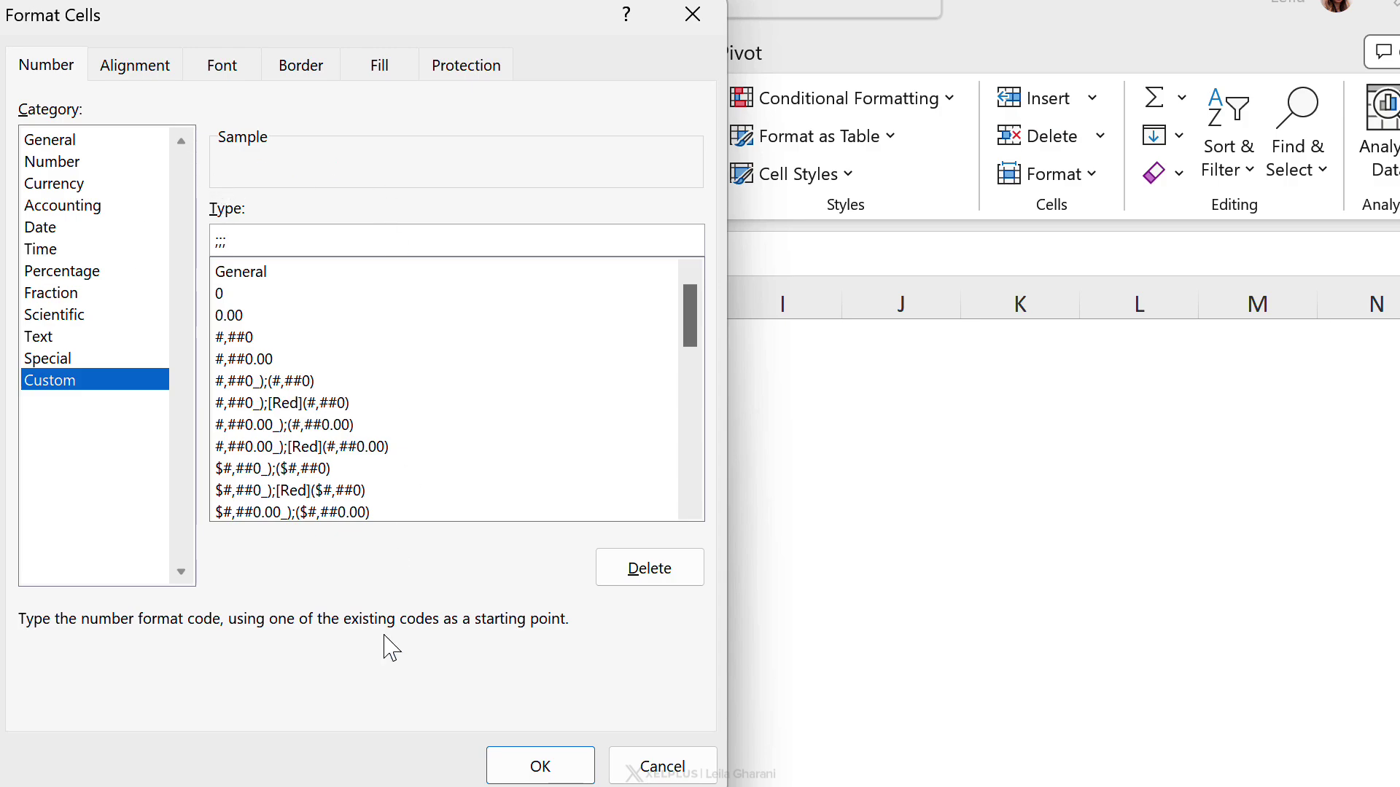
{"action": "left_click", "coordinate": [540, 766]}
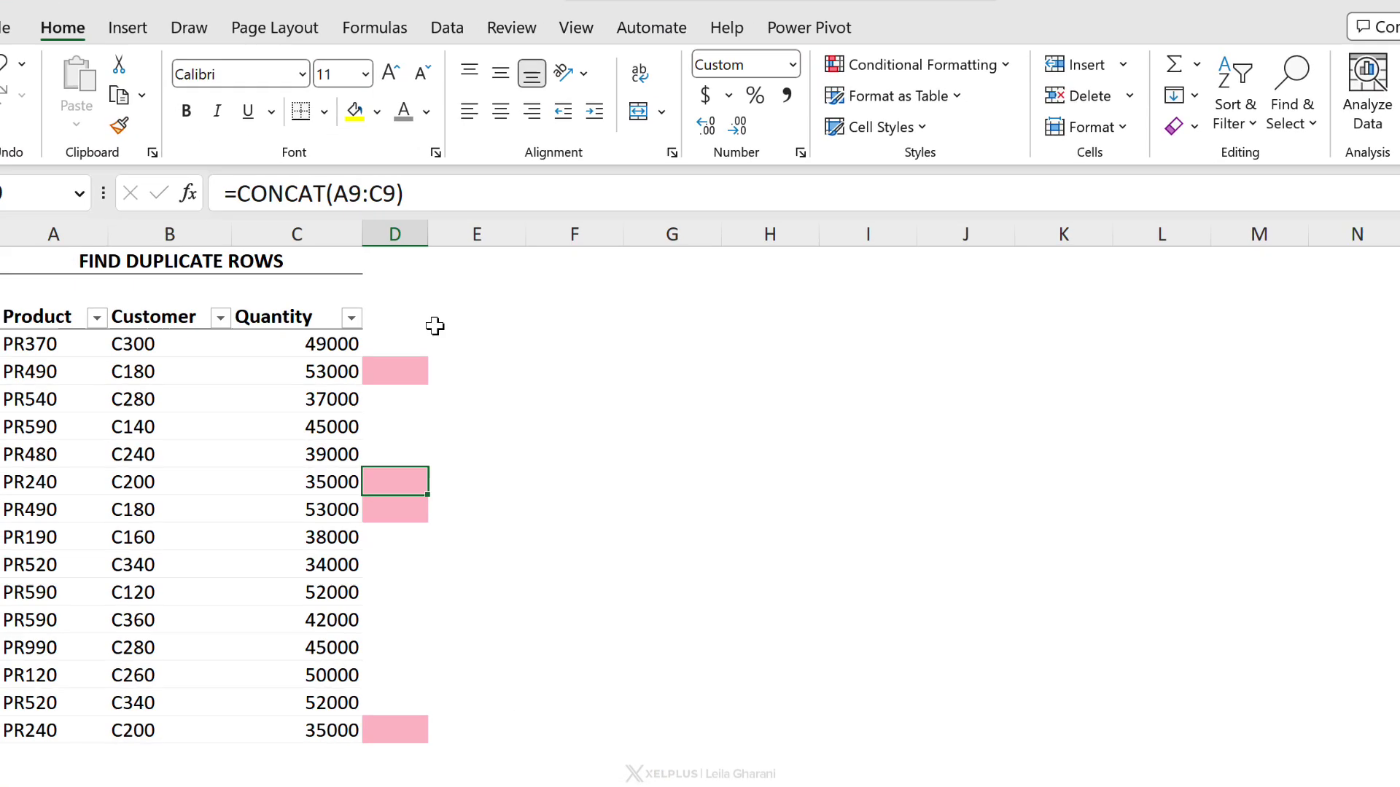
{"action": "left_click_drag", "start_coordinate": [428, 235], "coordinate": [387, 235]}
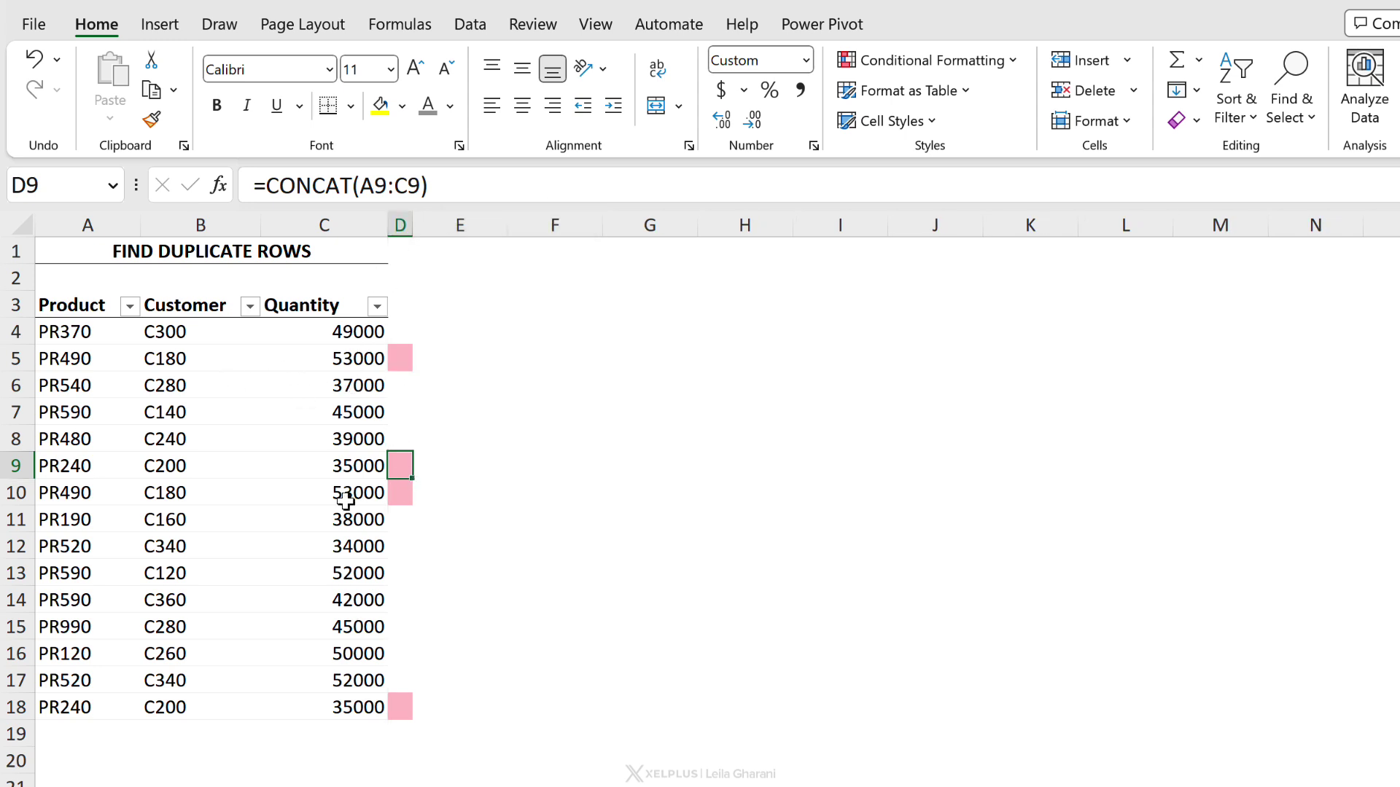
Step: Select the duplicate row pairs 5 and 10, then 9 and 18
{"action": "left_click_drag", "start_coordinate": [325, 364], "coordinate": [75, 359]}
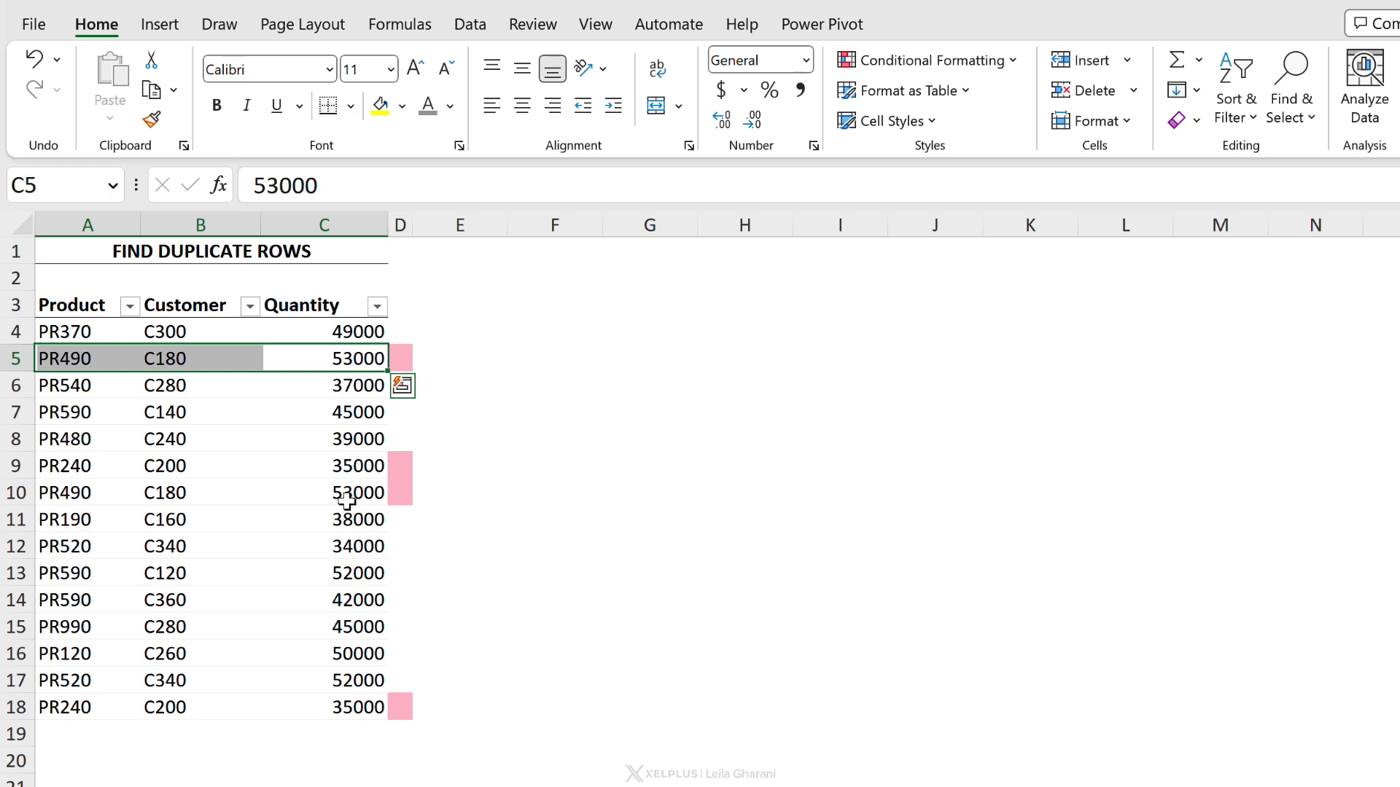
{"action": "mouse_move", "coordinate": [349, 493]}
{"action": "left_mouse_down"}
{"action": "mouse_move", "coordinate": [88, 492]}
{"action": "mouse_move", "coordinate": [343, 467]}
{"action": "left_mouse_up"}
{"action": "left_click_drag", "start_coordinate": [68, 706], "coordinate": [346, 700]}
Step: On FIND DUPLICATES, go to empty helper cell A4 and examine the Product column B3:B18
{"action": "left_click", "coordinate": [357, 607]}
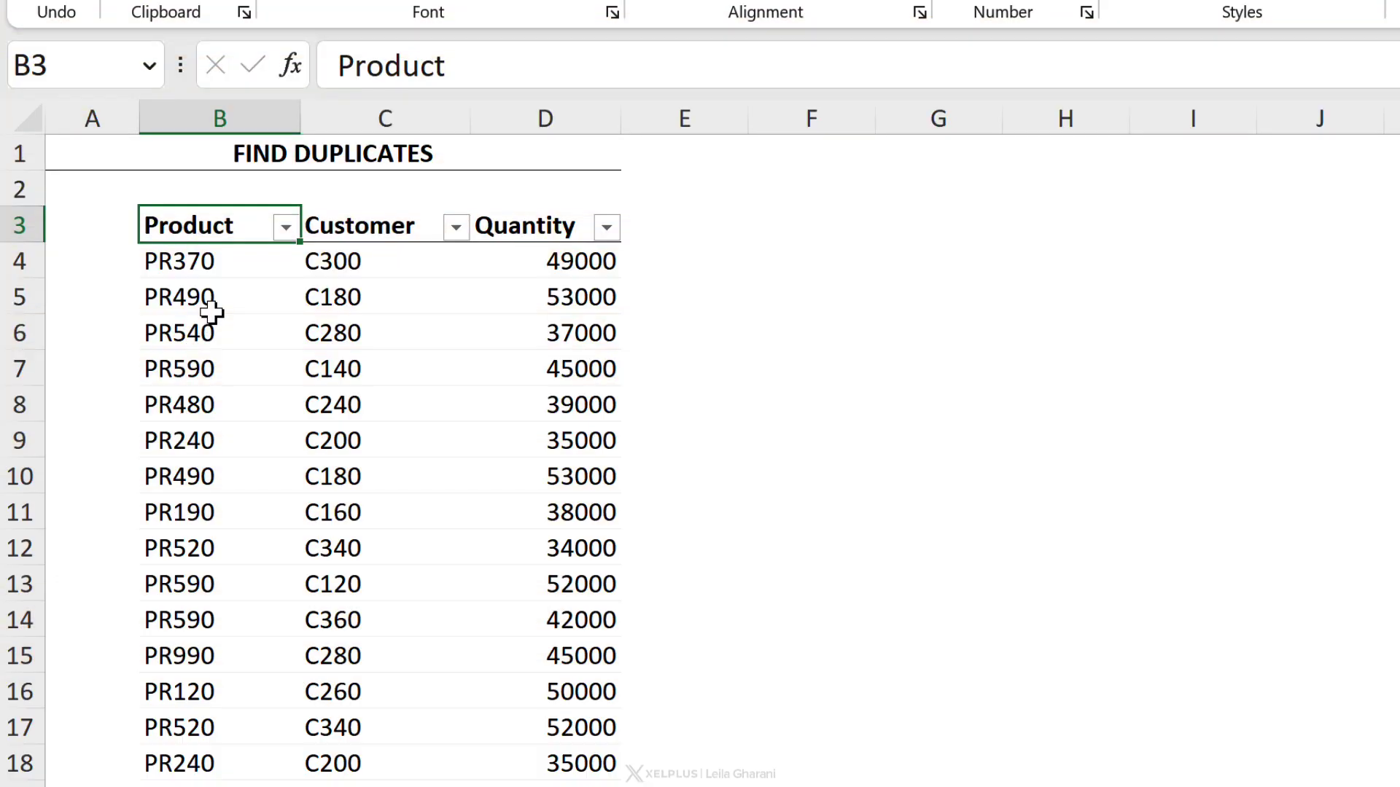
{"action": "left_click", "coordinate": [124, 269]}
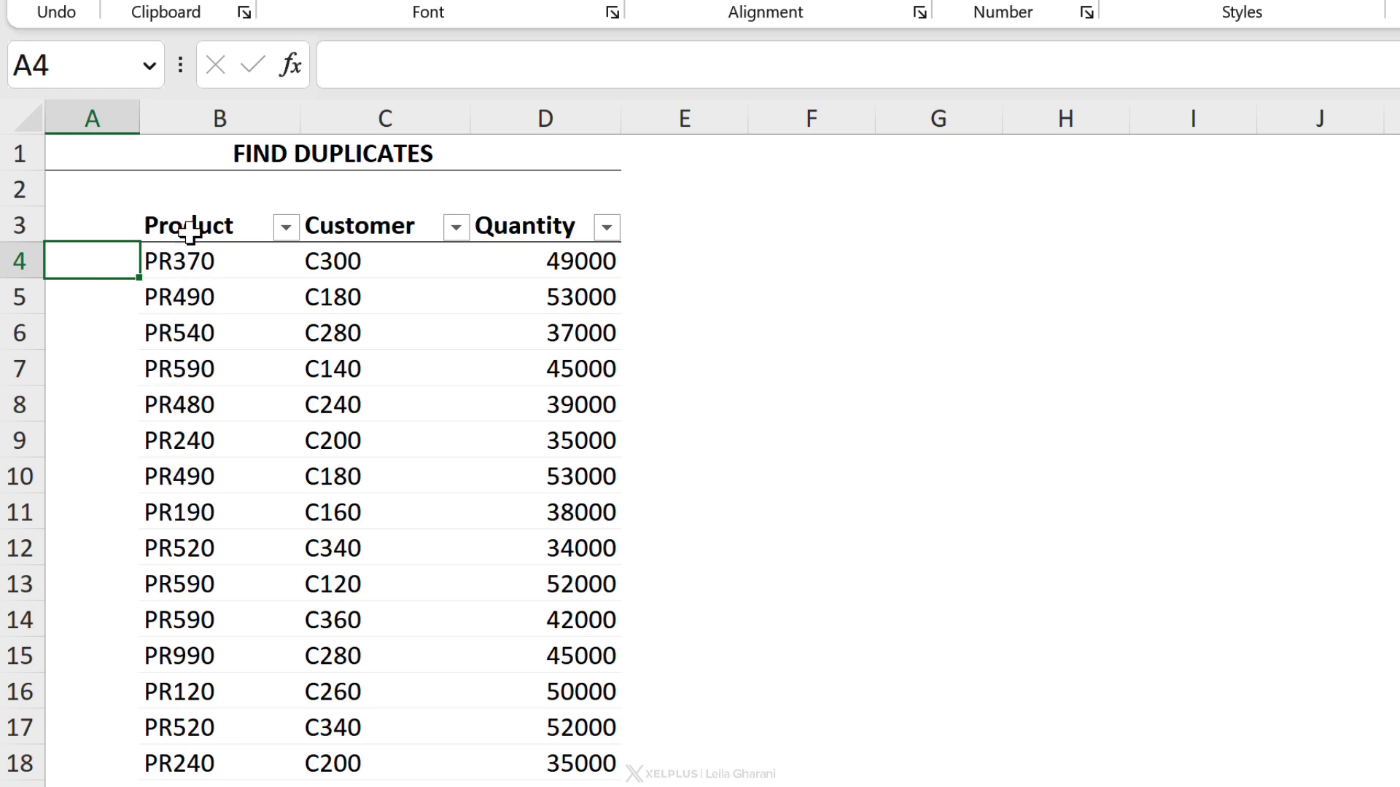
{"action": "left_click_drag", "start_coordinate": [190, 232], "coordinate": [186, 774]}
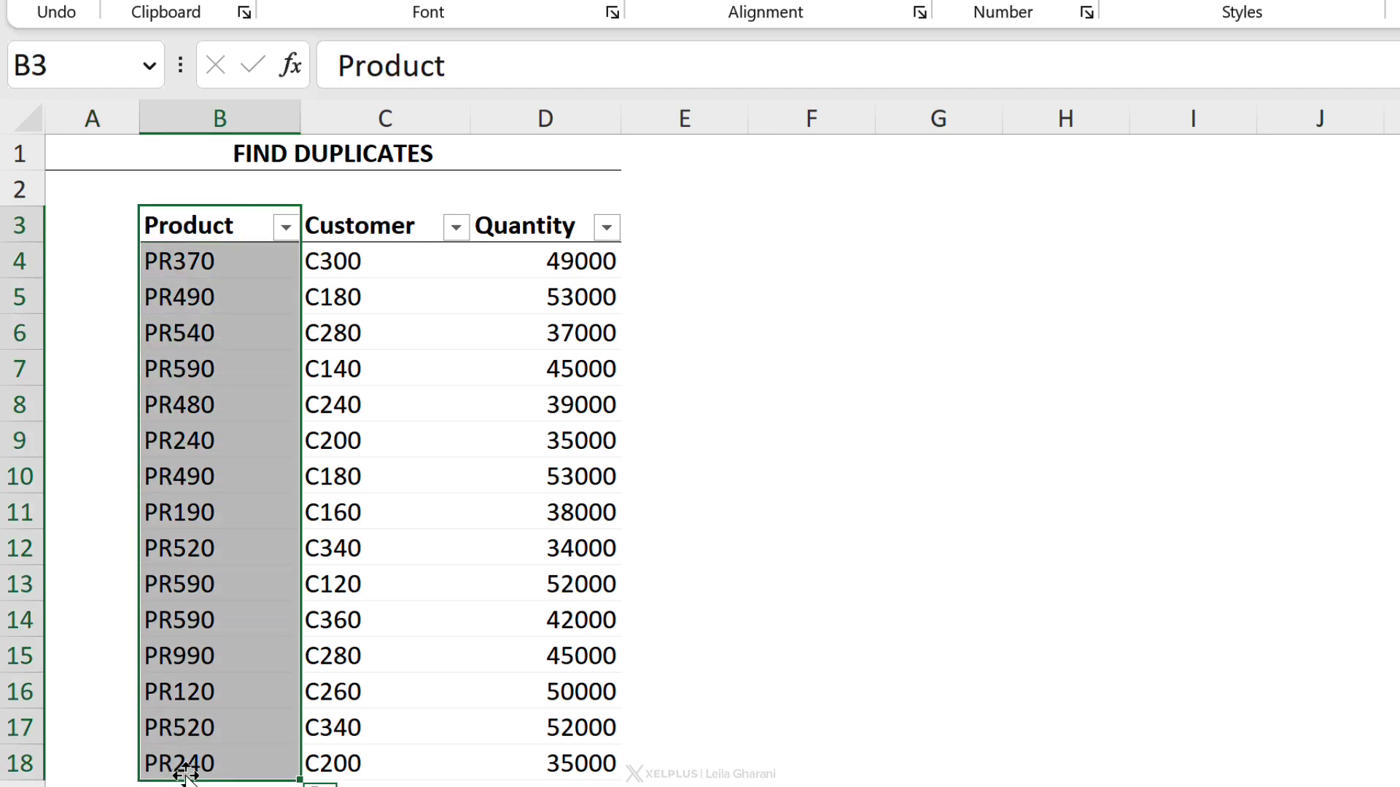
{"action": "left_click", "coordinate": [76, 264]}
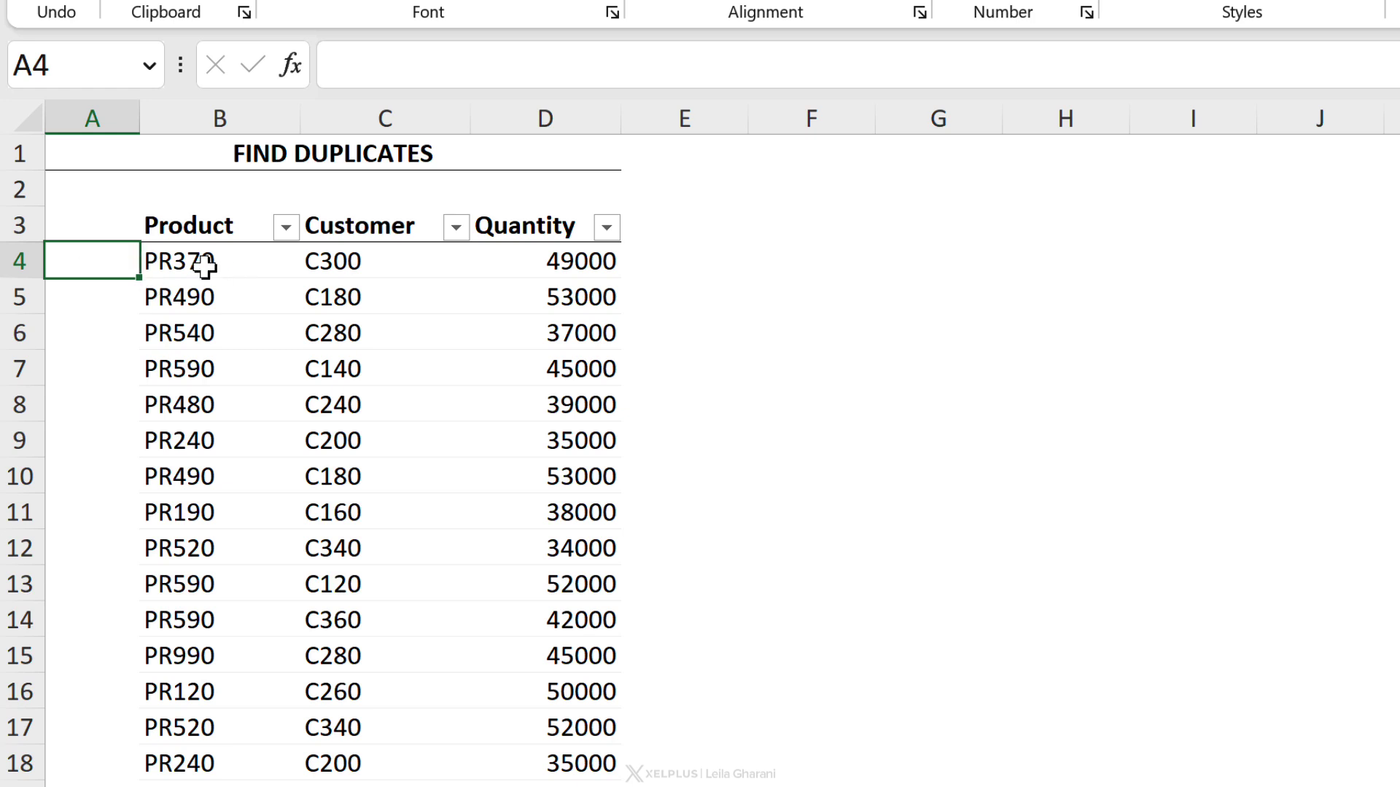
{"action": "left_click_drag", "start_coordinate": [203, 266], "coordinate": [520, 266]}
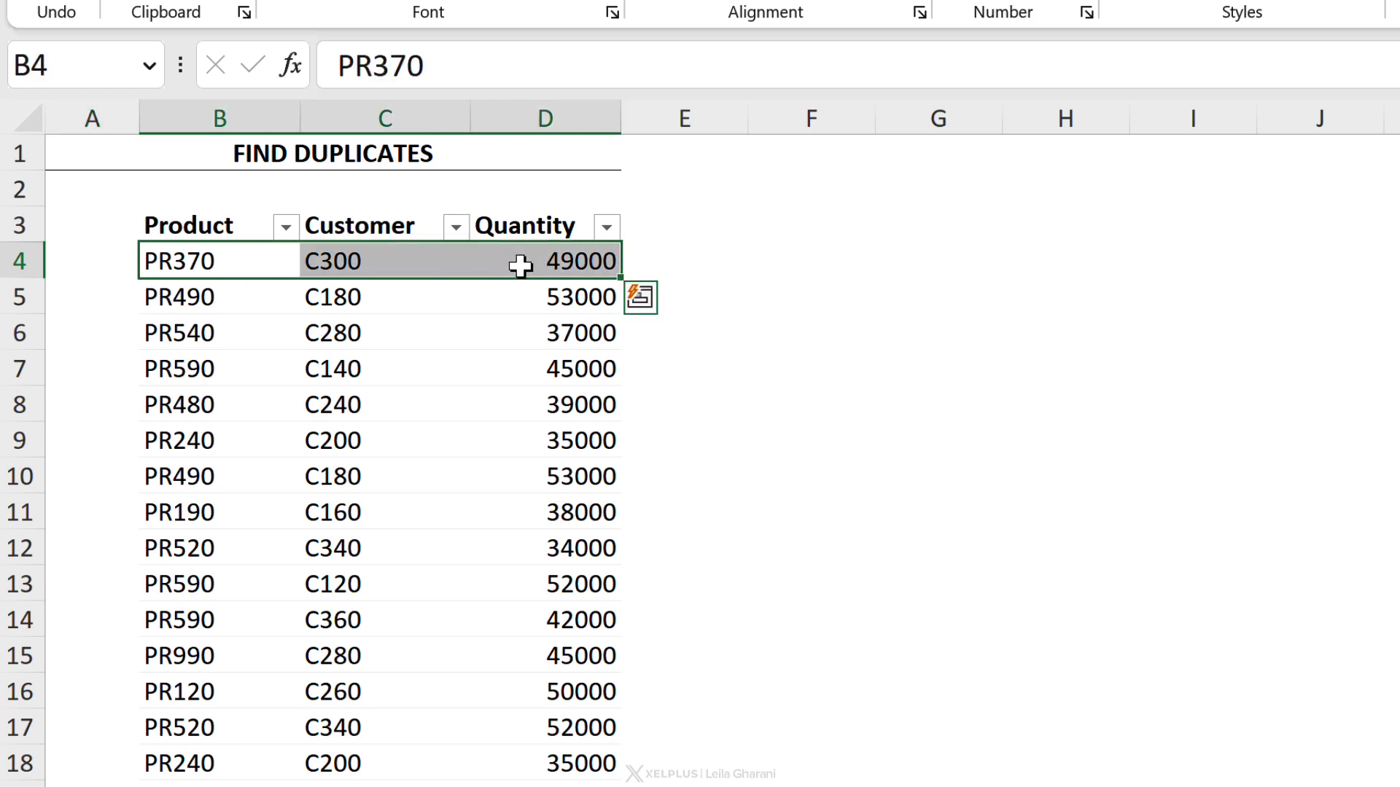
{"action": "left_click", "coordinate": [102, 264]}
{"action": "left_click_drag", "start_coordinate": [179, 229], "coordinate": [178, 761]}
Step: Enter =COUNTIF($B$4:$B$18,B4) in cell A4
{"action": "left_click", "coordinate": [94, 268]}
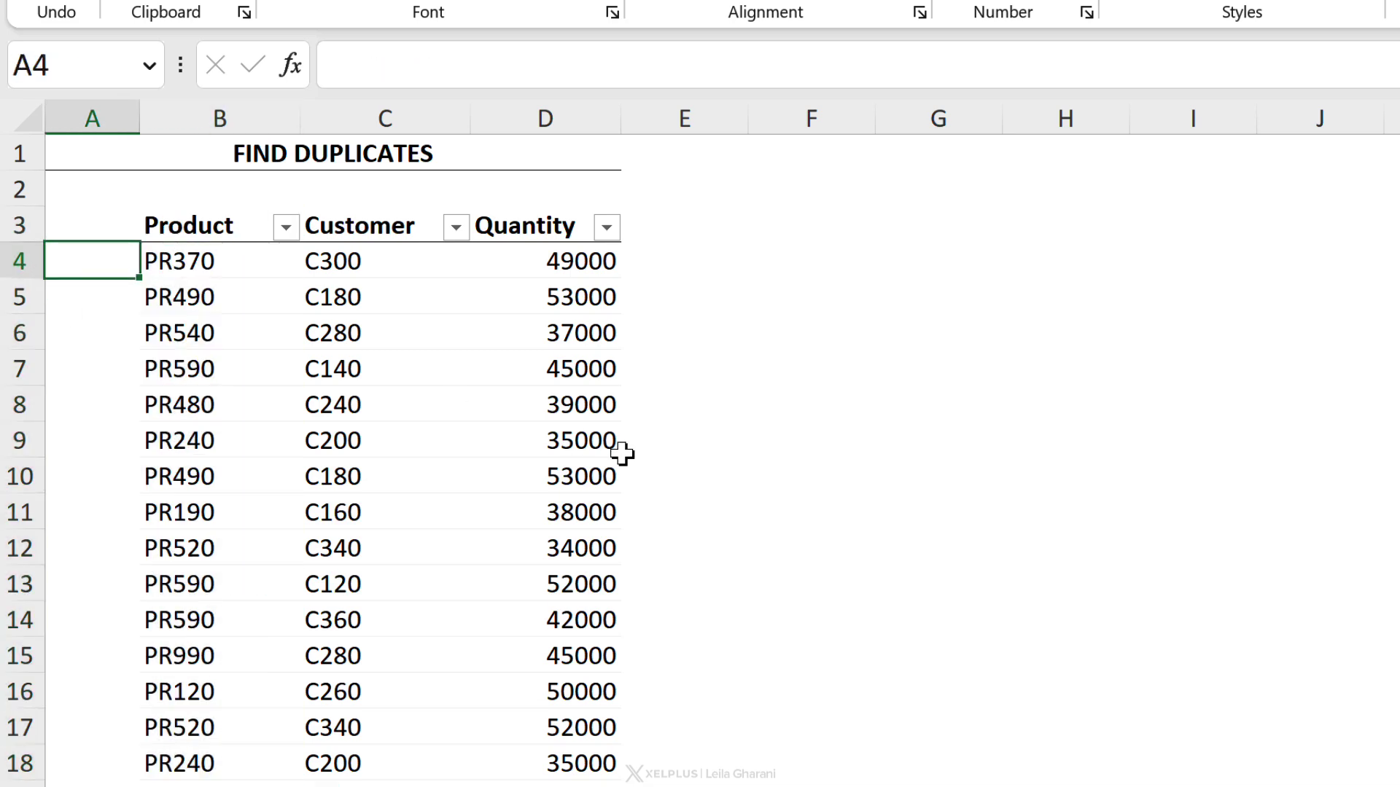
{"action": "type", "text": "=count"}
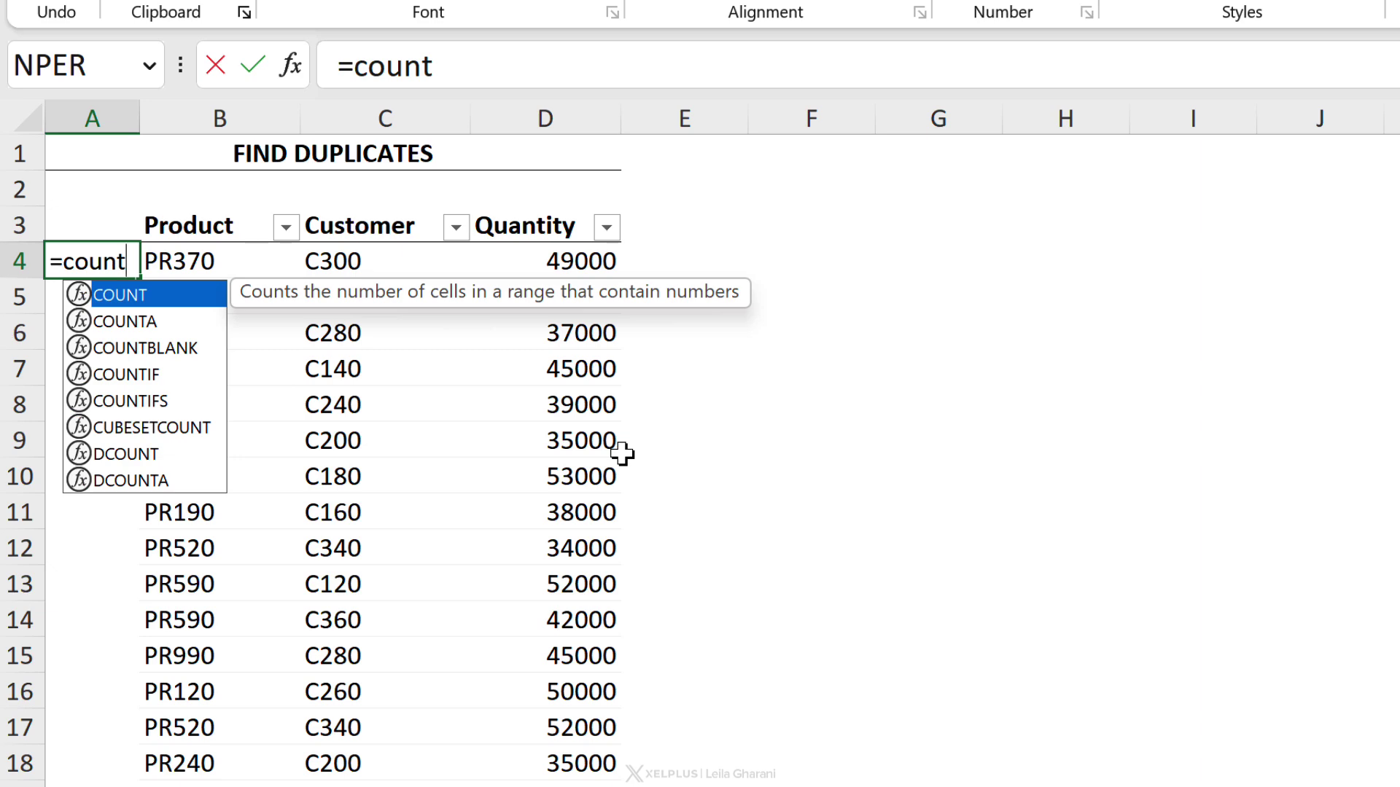
{"action": "key", "text": "Down"}
{"action": "key", "text": "Down"}
{"action": "key", "text": "Down"}
{"action": "key", "text": "Tab"}
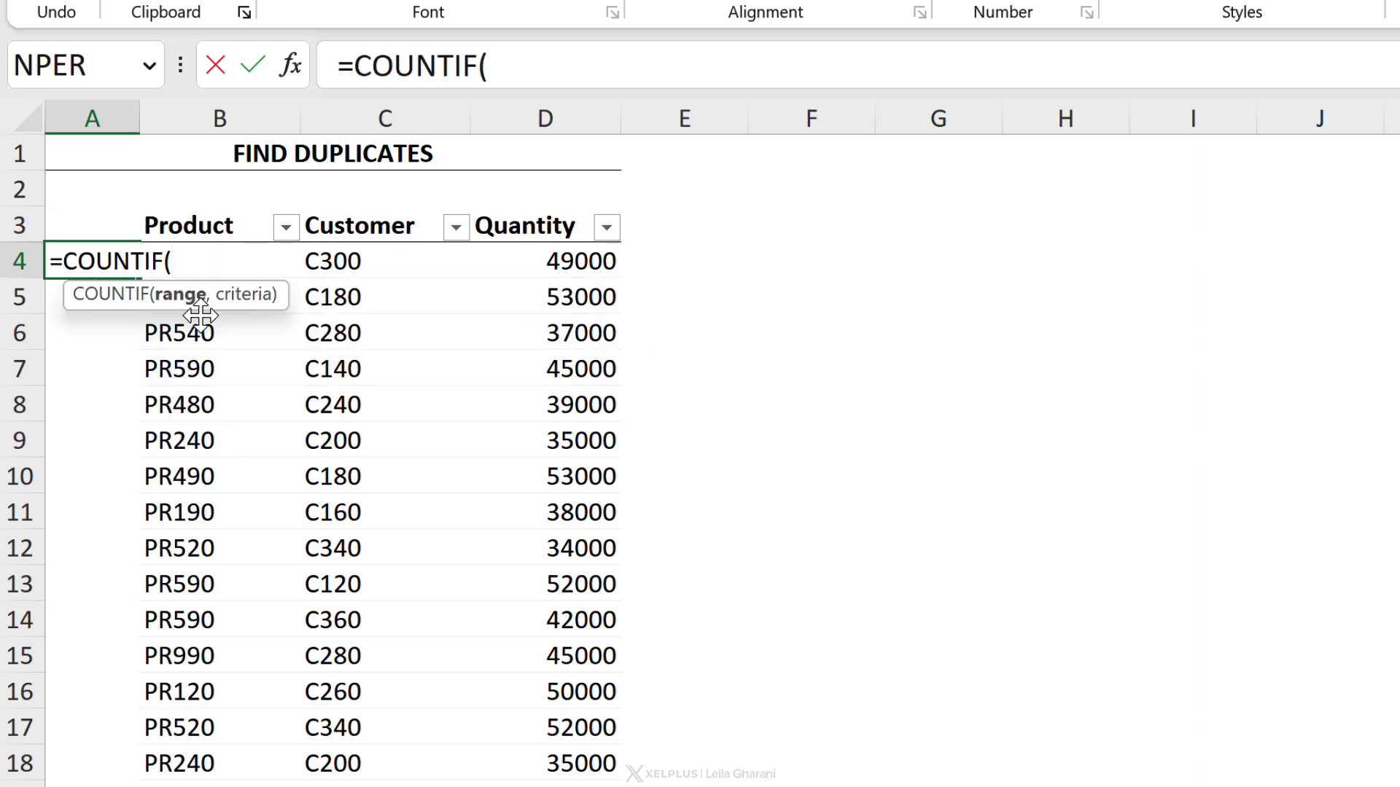
{"action": "left_click_drag", "start_coordinate": [187, 753], "coordinate": [162, 267]}
{"action": "key", "text": "F4"}
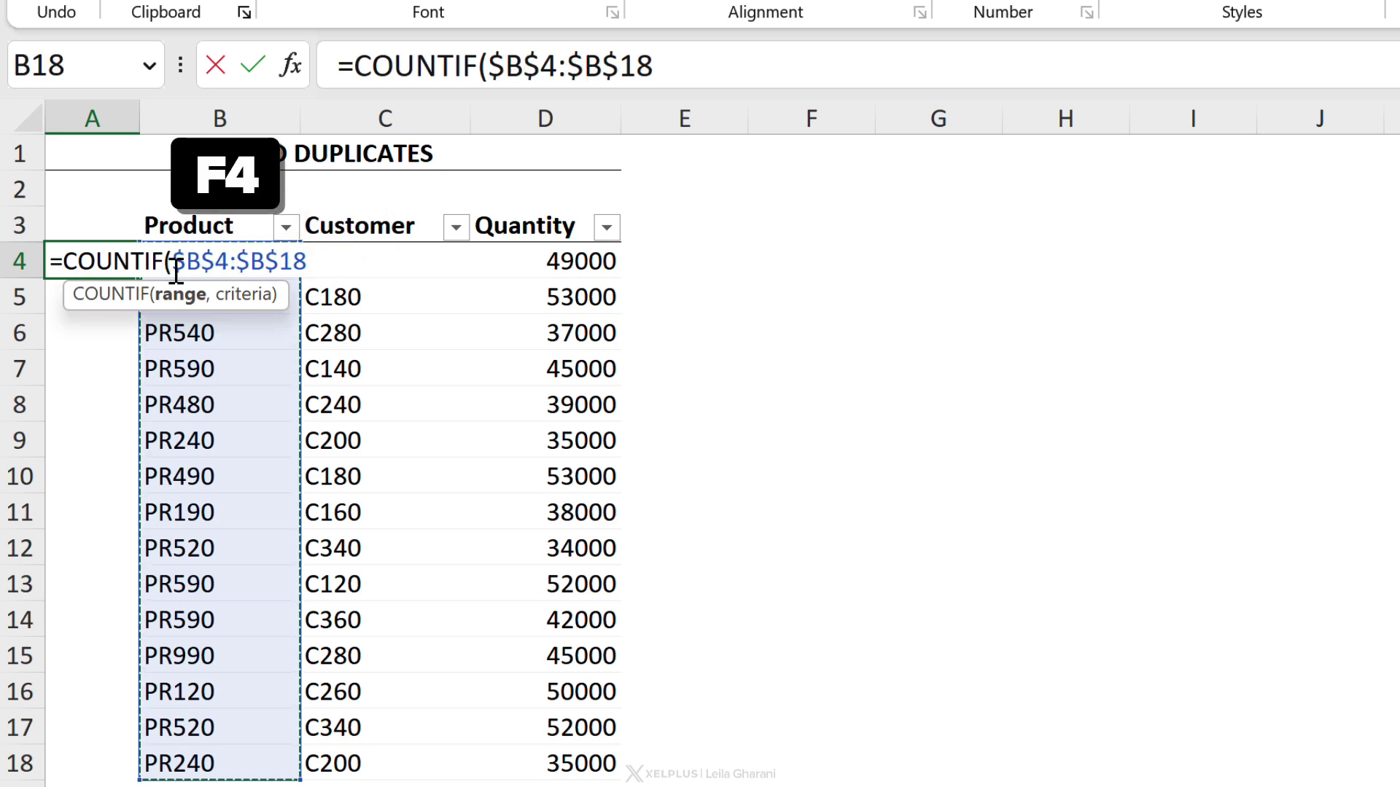
{"action": "type", "text": ","}
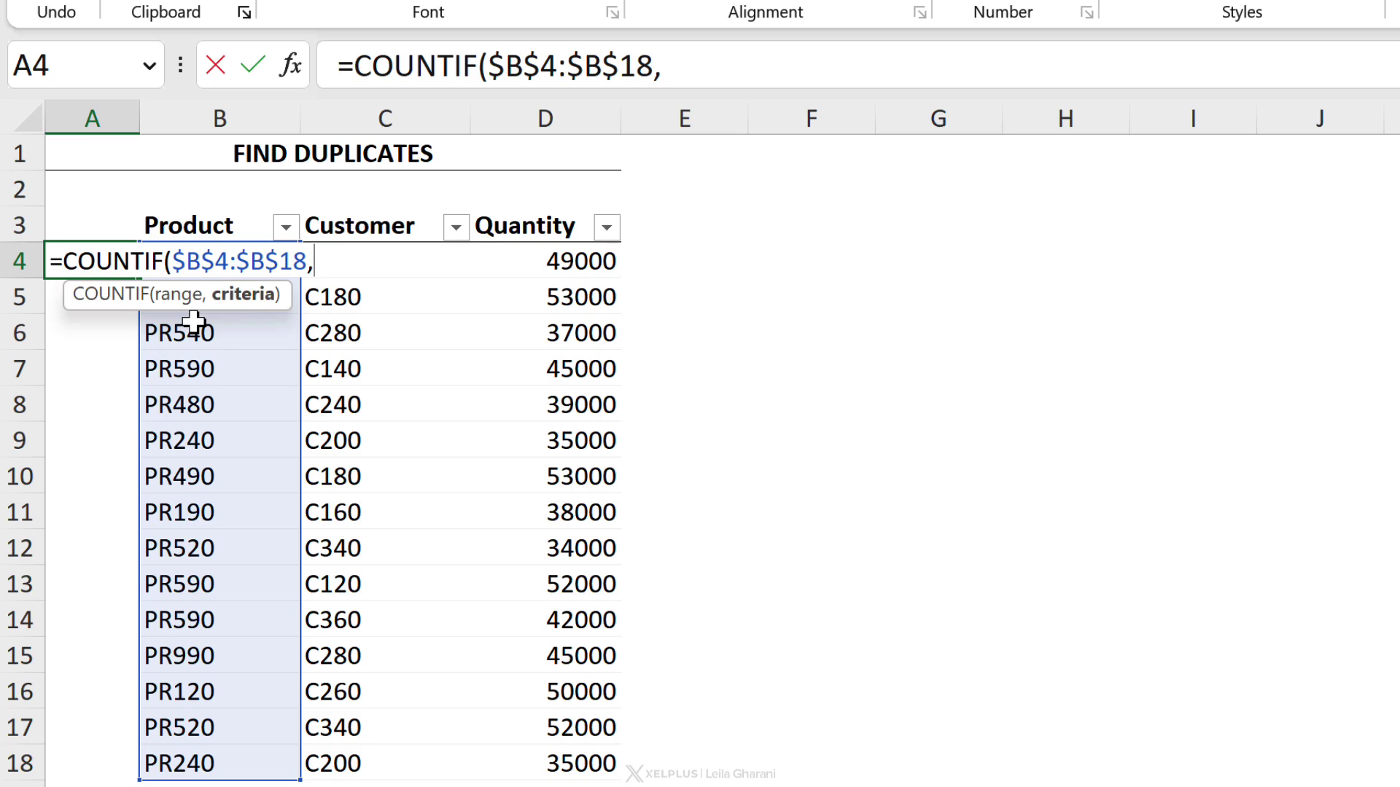
{"action": "type", "text": "A4"}
{"action": "key", "text": "Right"}
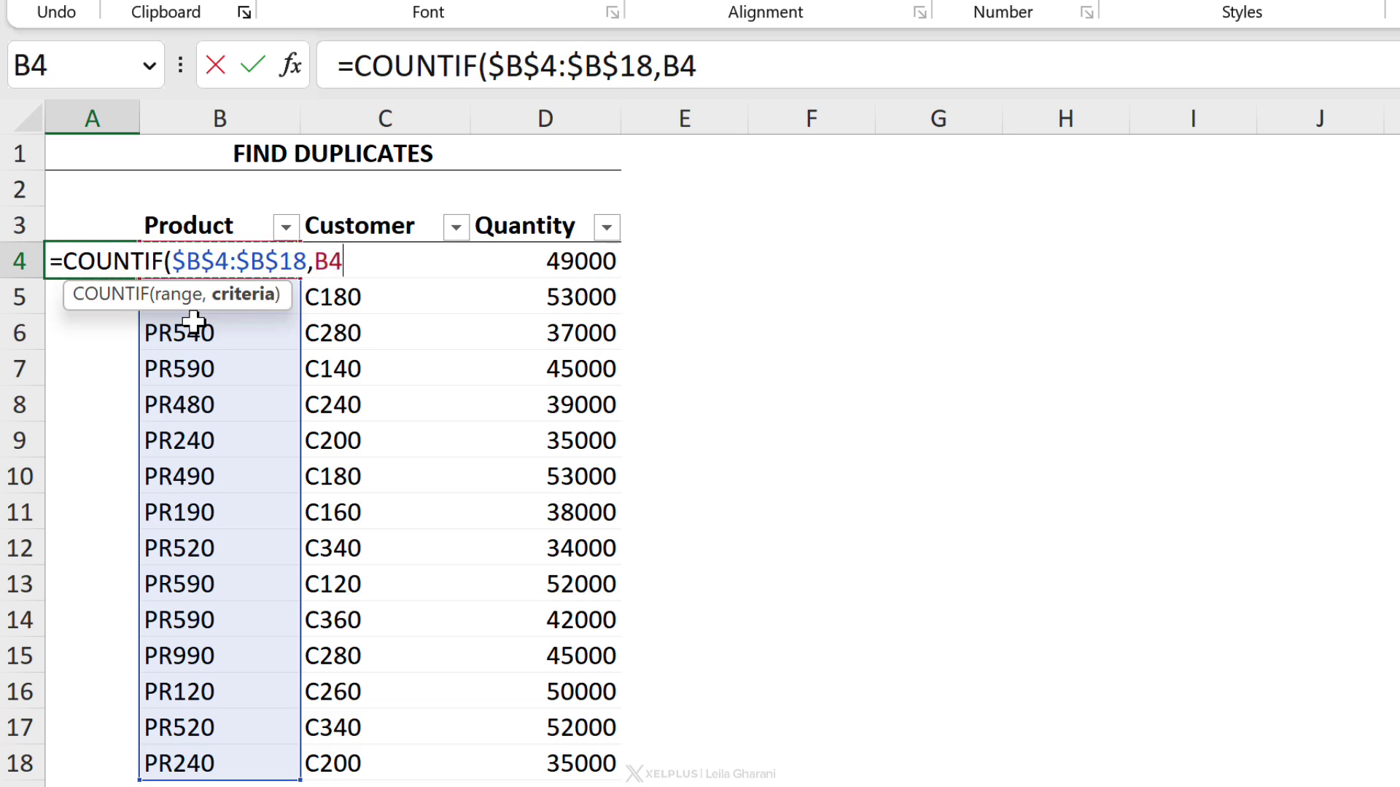
{"action": "left_click", "coordinate": [777, 65]}
{"action": "type", "text": ")"}
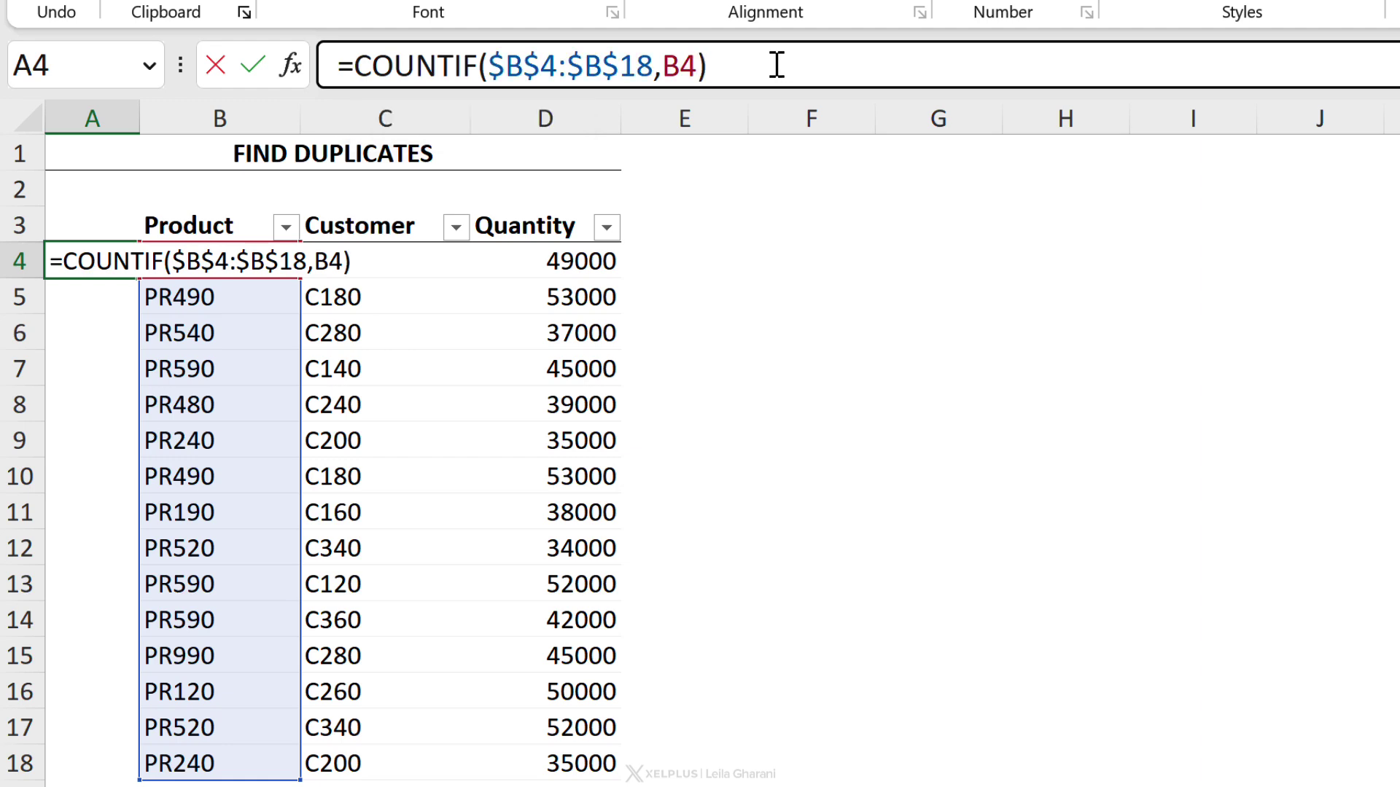
{"action": "key", "text": "ctrl+Return"}
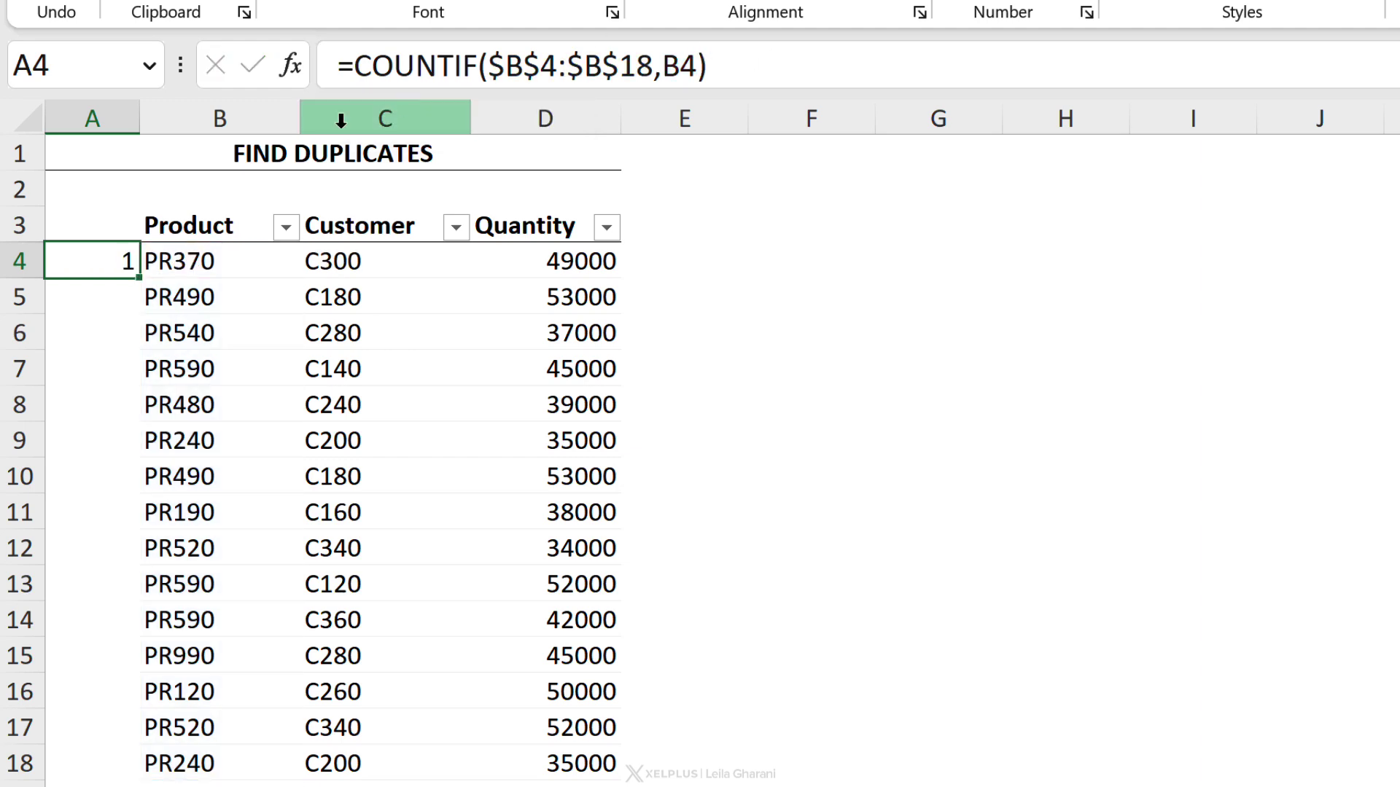
Step: Fill the count formula down to A18 and check the counts for B5 and PR590
{"action": "left_click", "coordinate": [225, 262]}
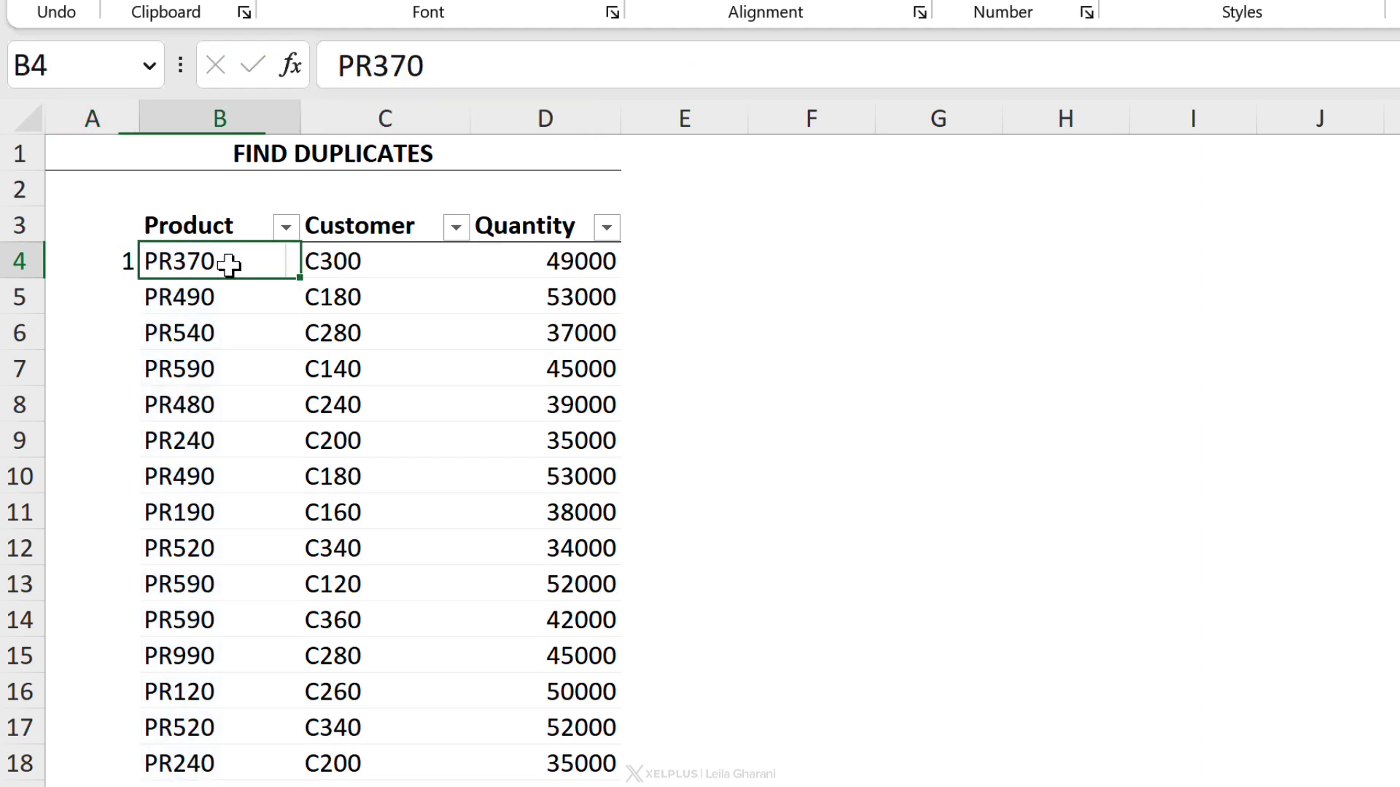
{"action": "left_click", "coordinate": [108, 261]}
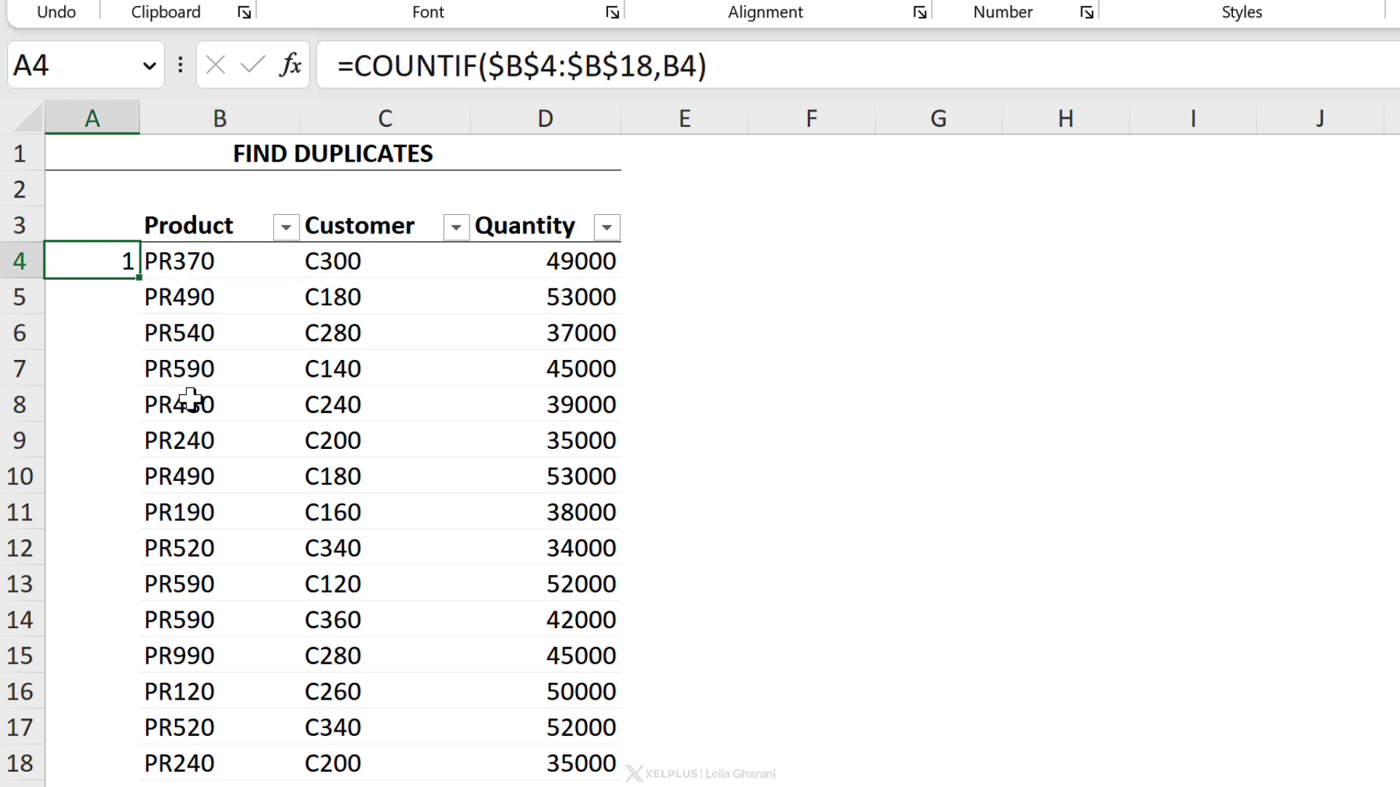
{"action": "double_click", "coordinate": [134, 278]}
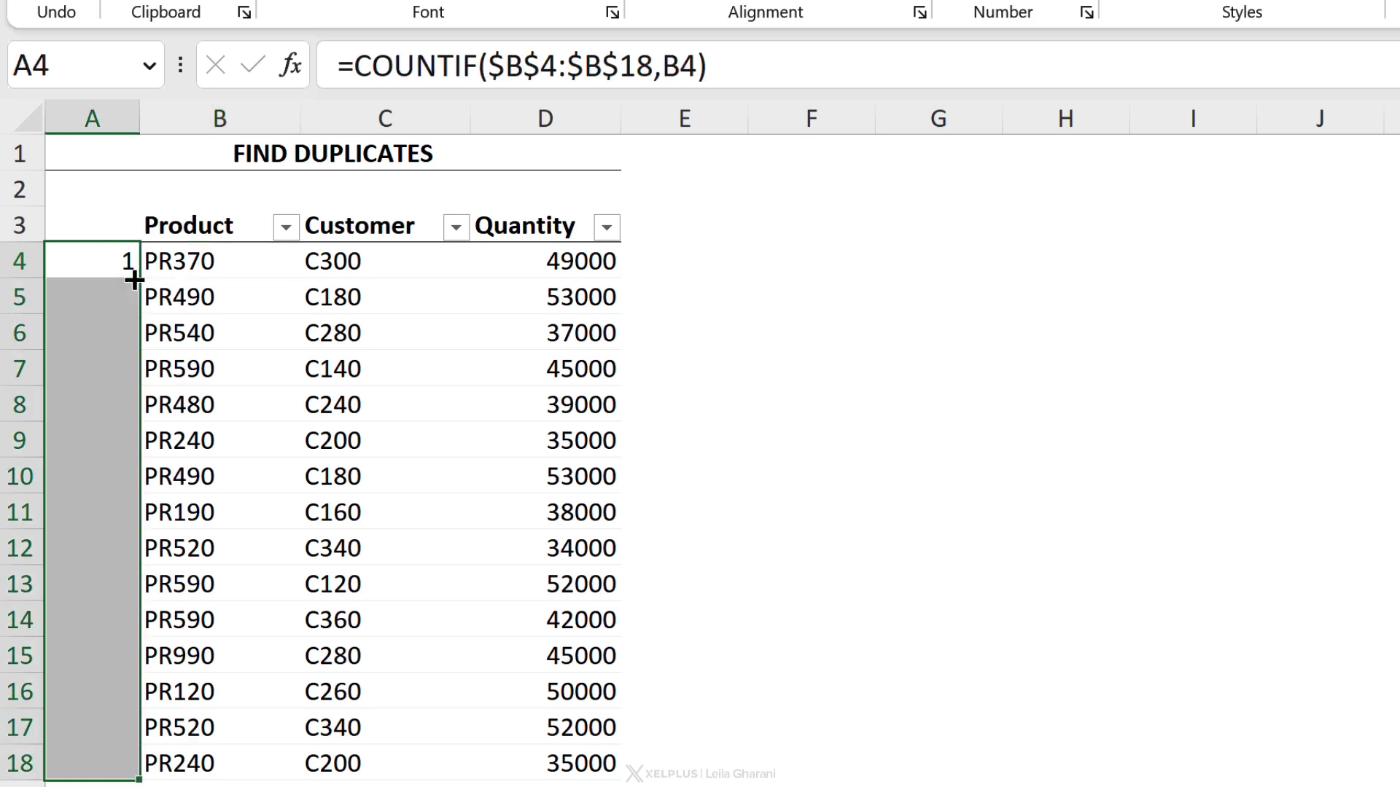
{"action": "left_click", "coordinate": [94, 297]}
{"action": "left_click", "coordinate": [163, 296]}
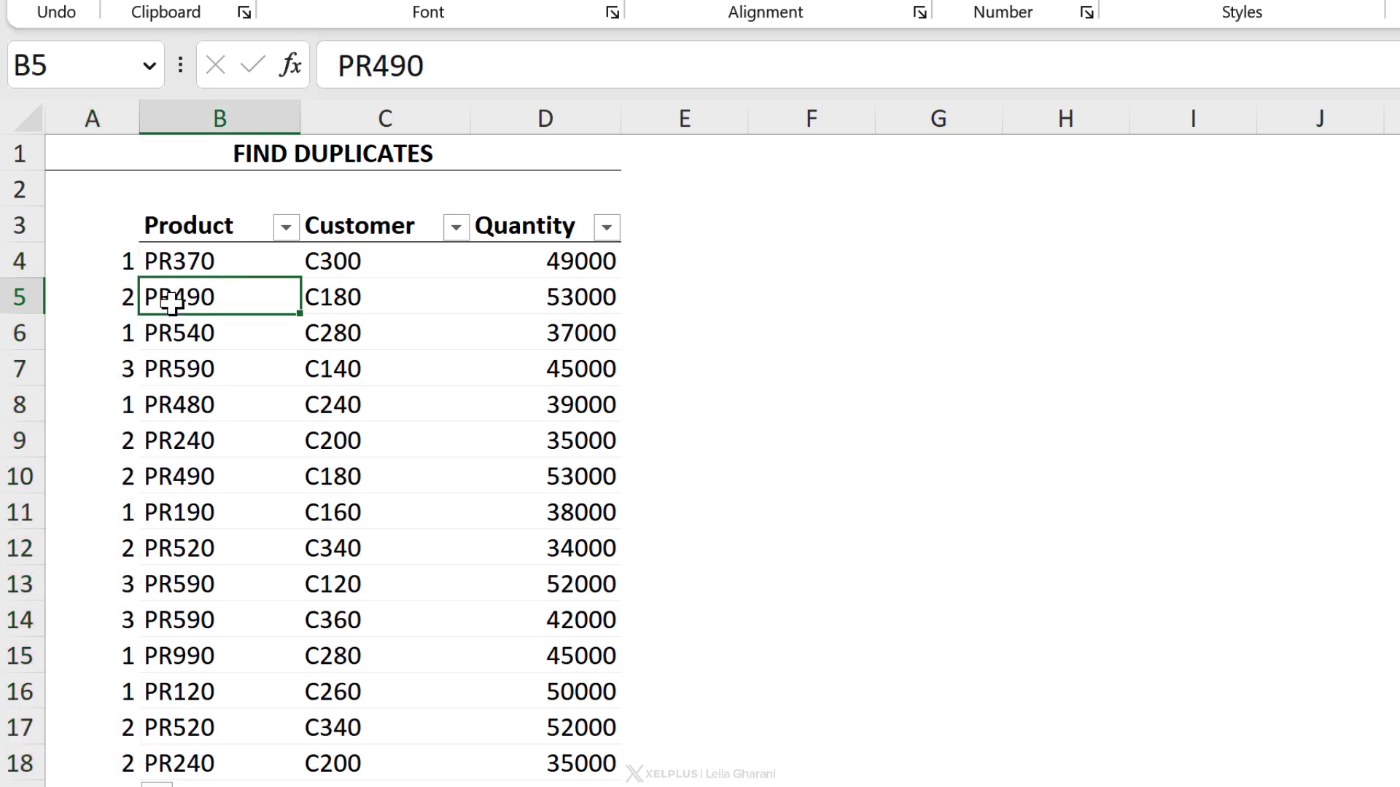
{"action": "left_click", "coordinate": [98, 376]}
{"action": "left_click", "coordinate": [190, 377]}
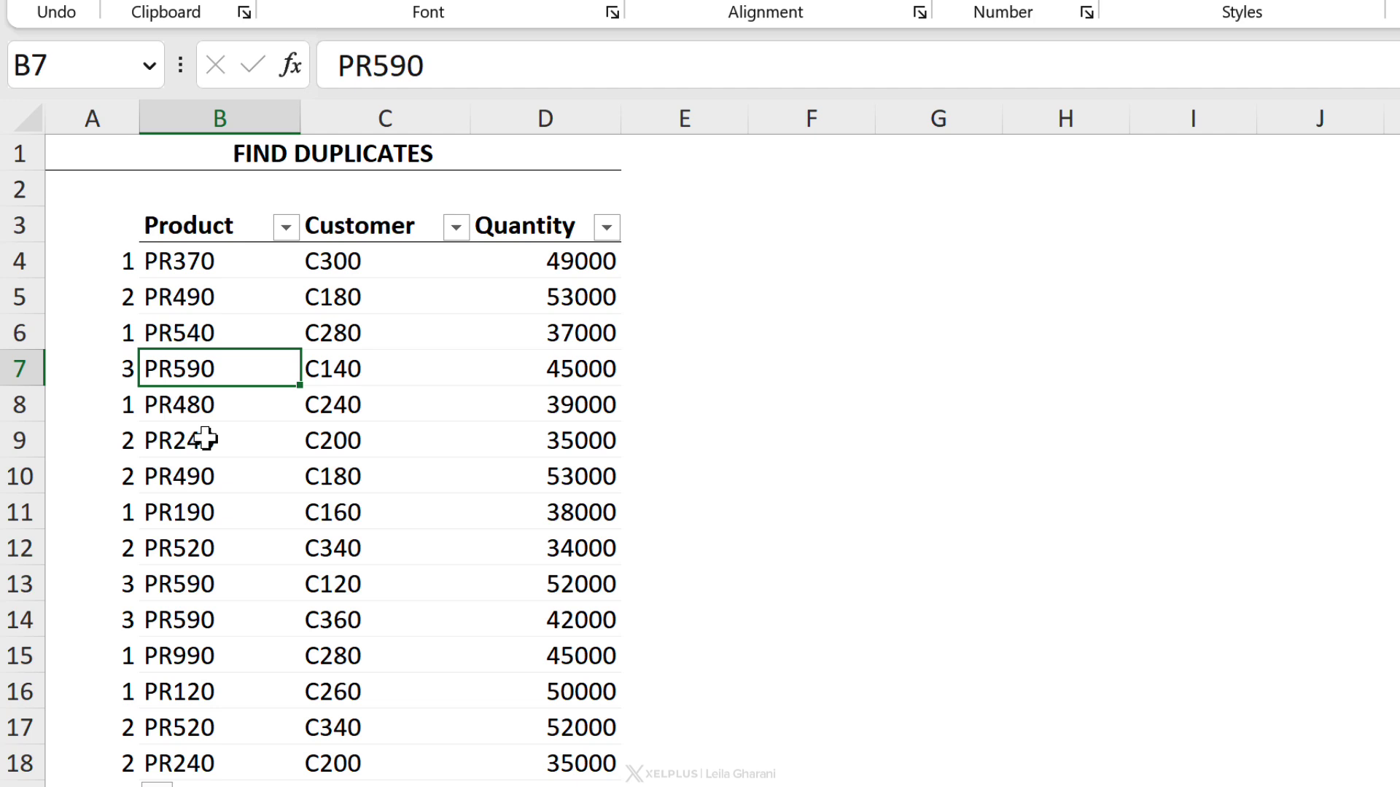
{"action": "left_click", "coordinate": [119, 265]}
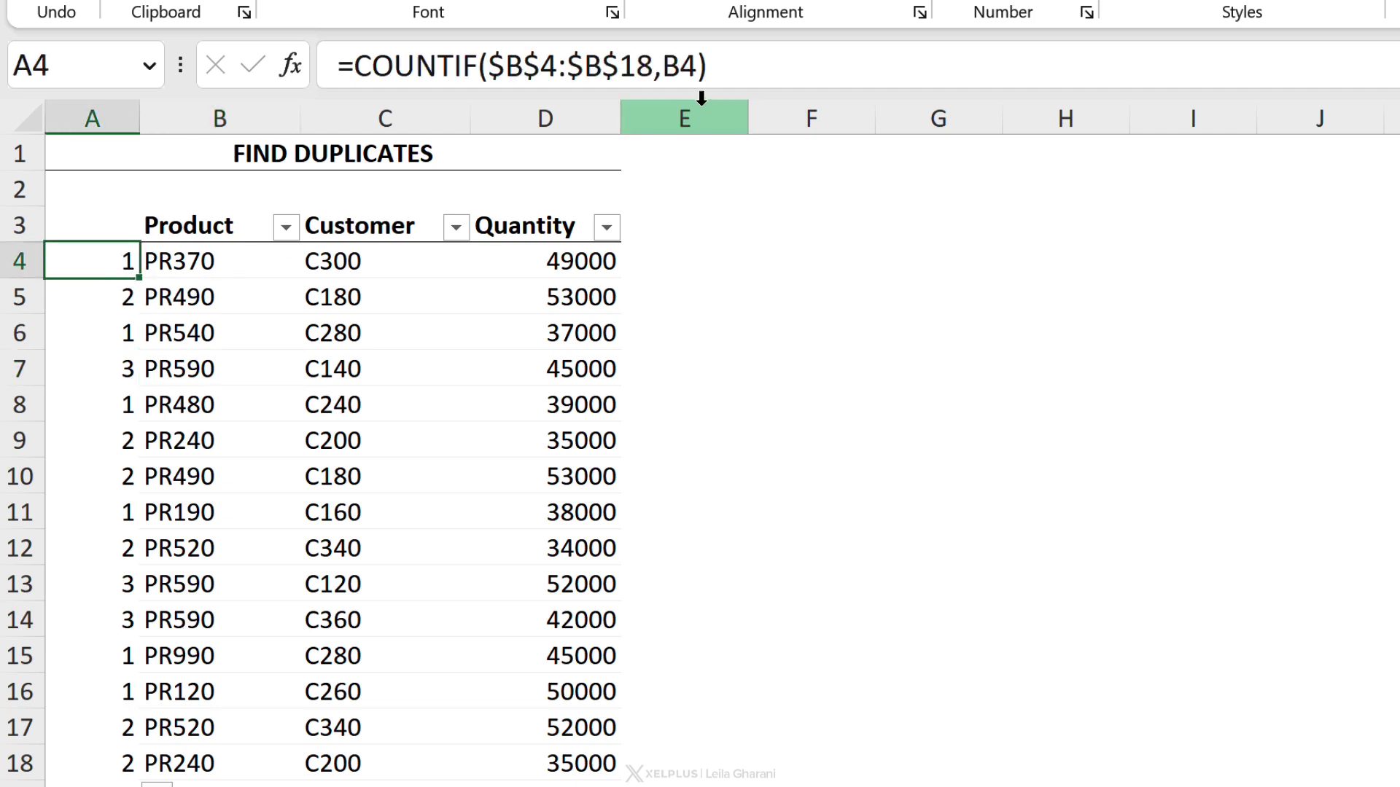
Step: Change A4 to =COUNTIF($B$4:$B$18,B4)>1 and fill down to flag repeated products TRUE
{"action": "left_click", "coordinate": [742, 82]}
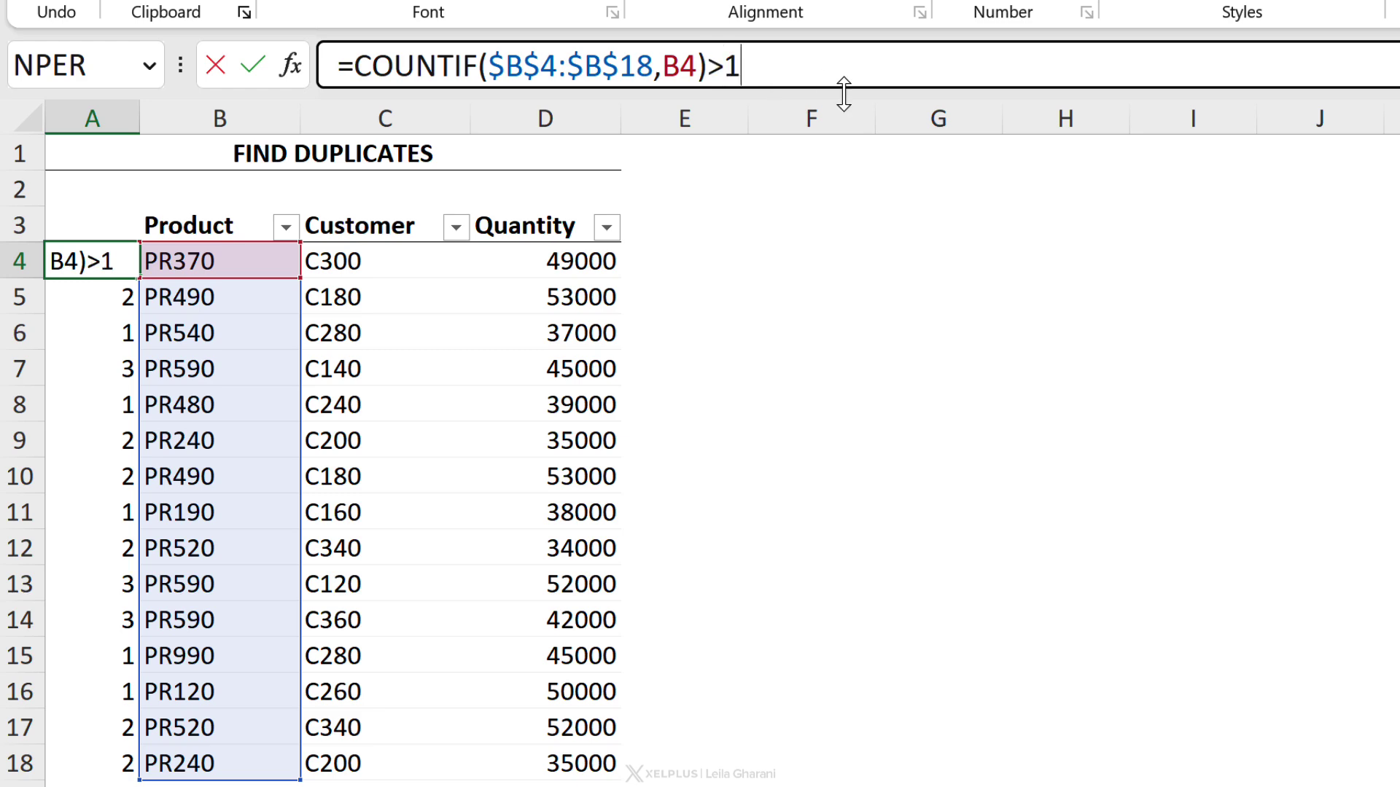
{"action": "key", "text": "ctrl+Return"}
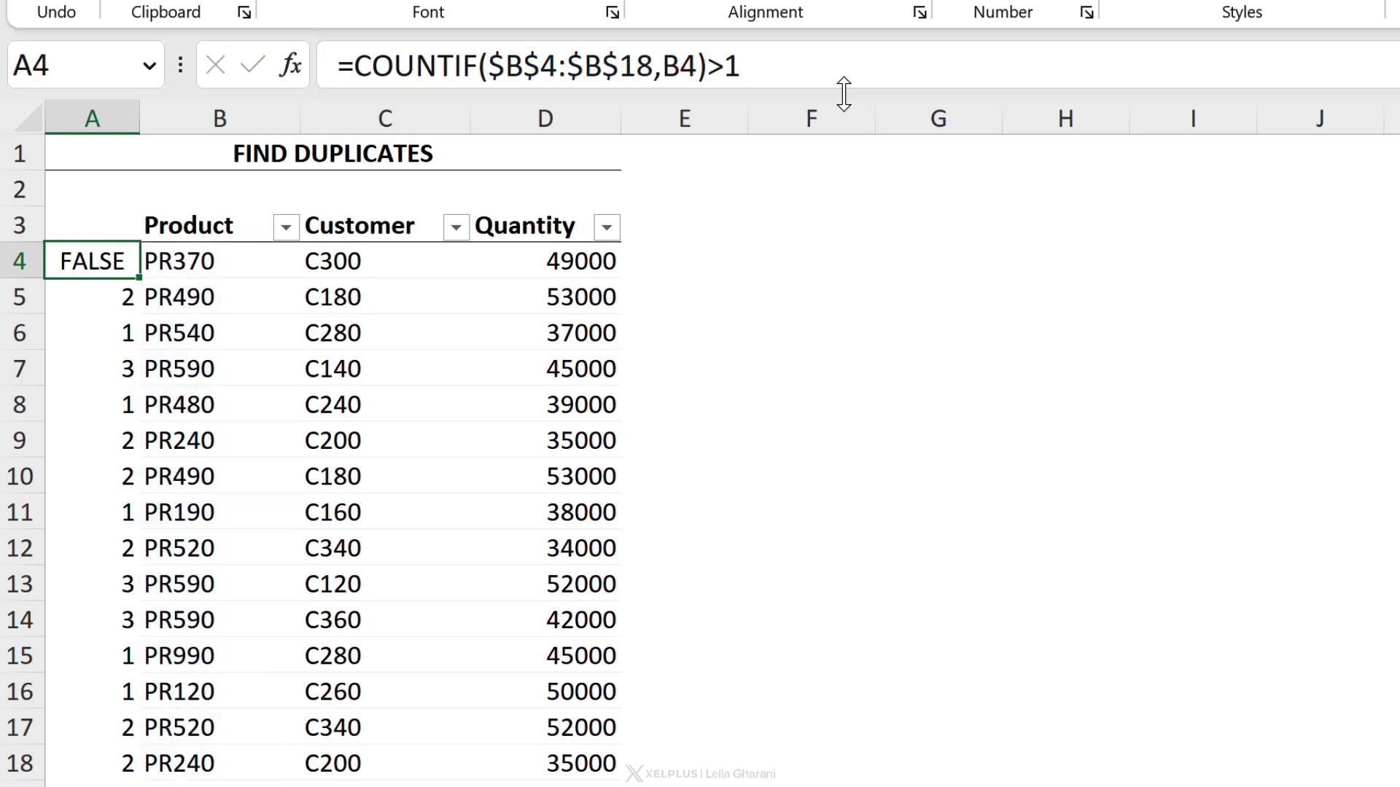
{"action": "double_click", "coordinate": [137, 274]}
{"action": "left_click", "coordinate": [116, 303]}
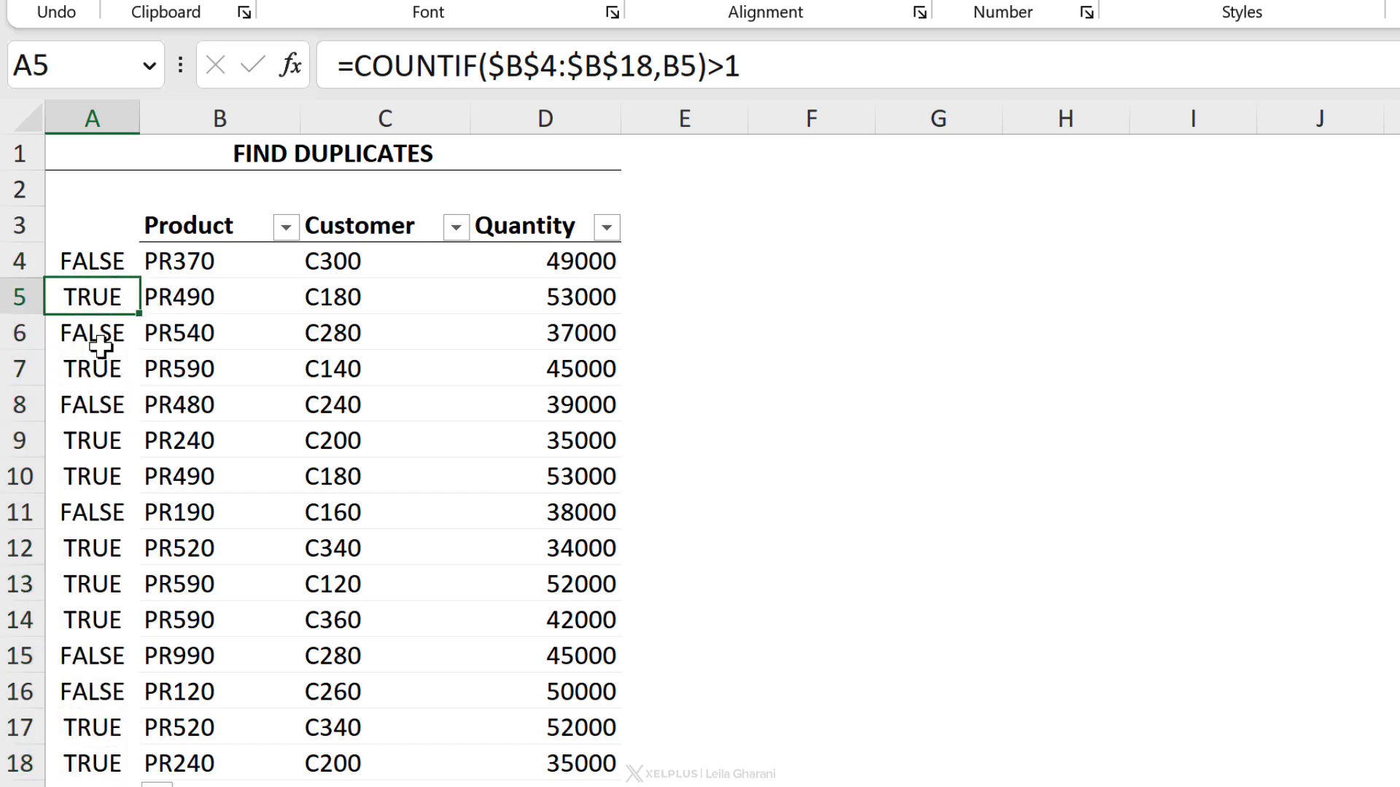
{"action": "left_click", "coordinate": [103, 337]}
{"action": "left_click", "coordinate": [100, 371]}
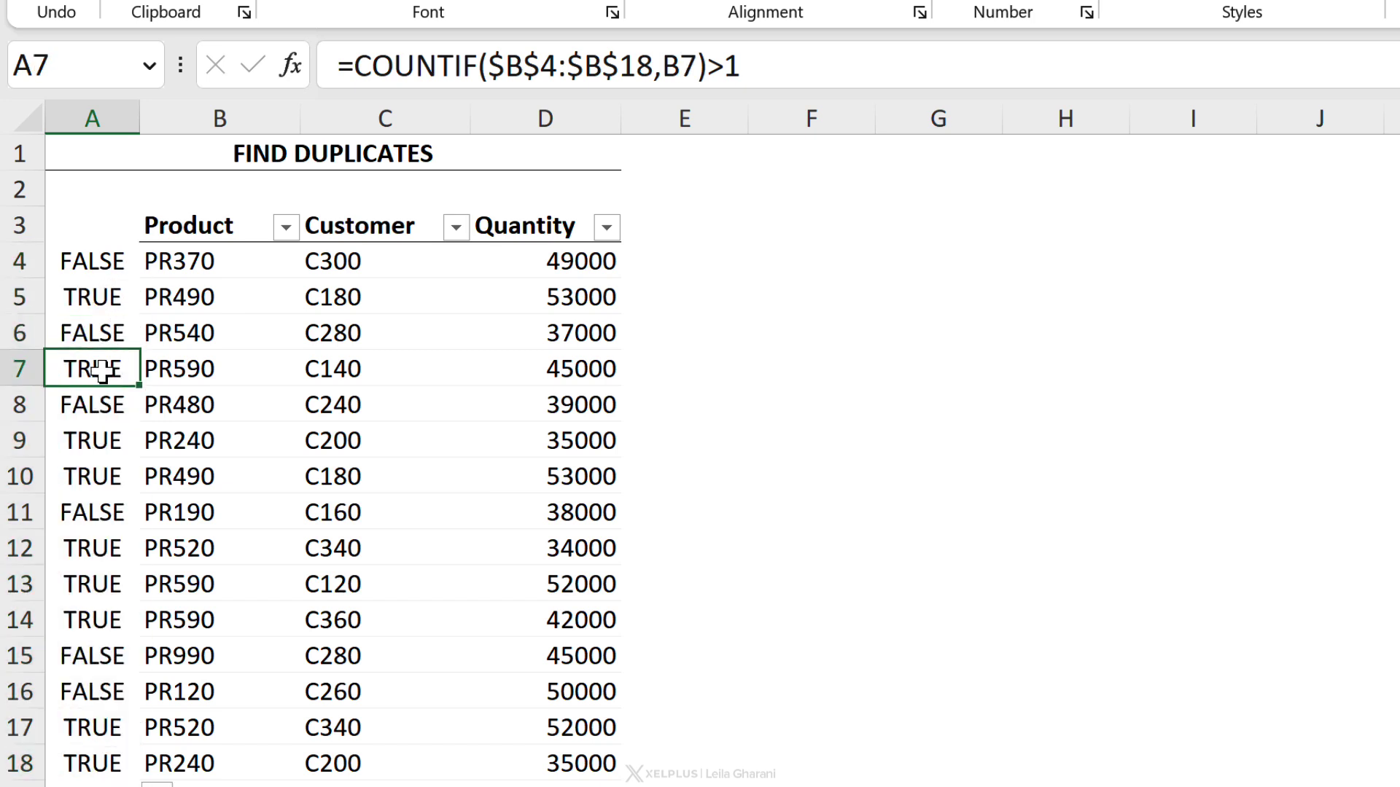
{"action": "left_click_drag", "start_coordinate": [183, 263], "coordinate": [602, 253]}
{"action": "left_click", "coordinate": [683, 262]}
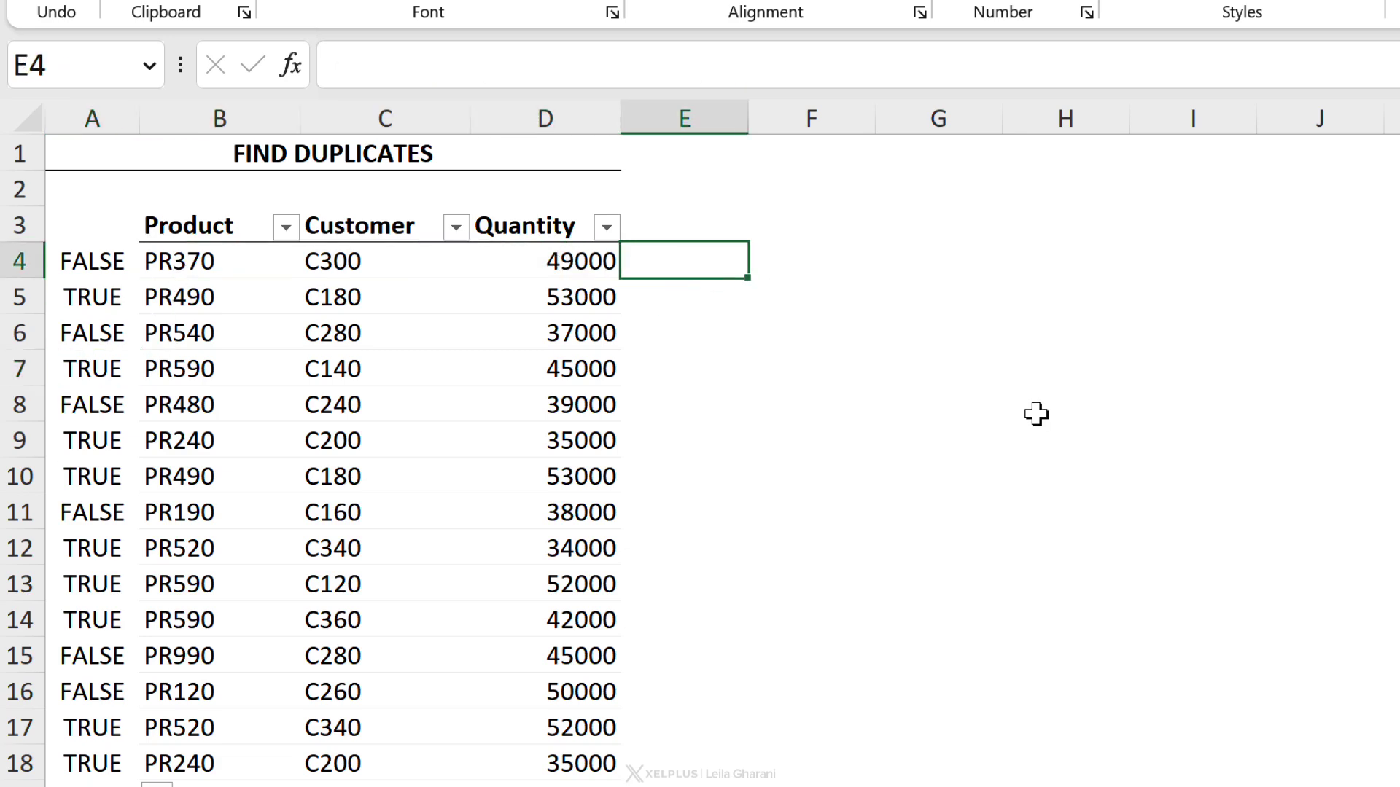
Step: Enter =CONCAT(B4:D4) in E4 and fill it down column E
{"action": "type", "text": "=conc"}
{"action": "key", "text": "Tab"}
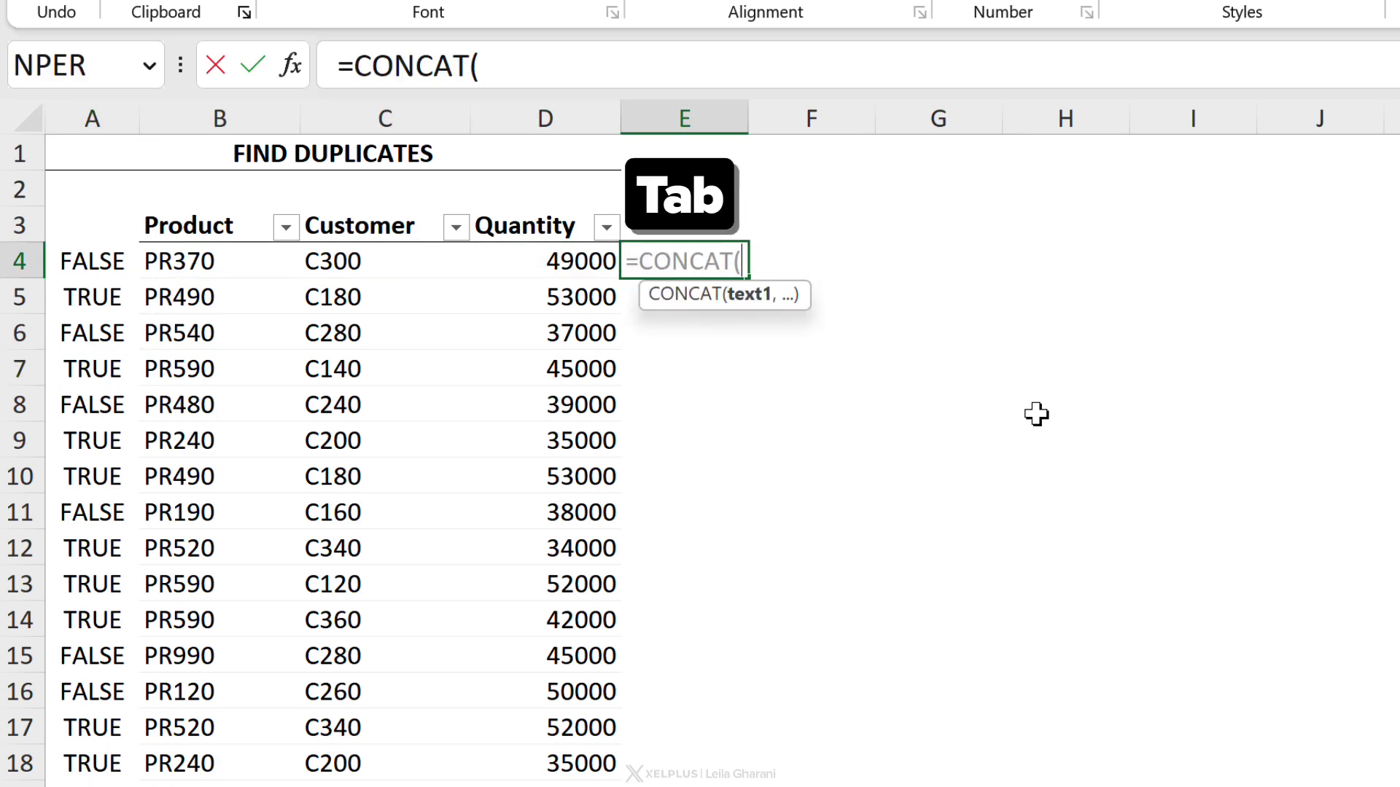
{"action": "left_click_drag", "start_coordinate": [241, 261], "coordinate": [547, 254]}
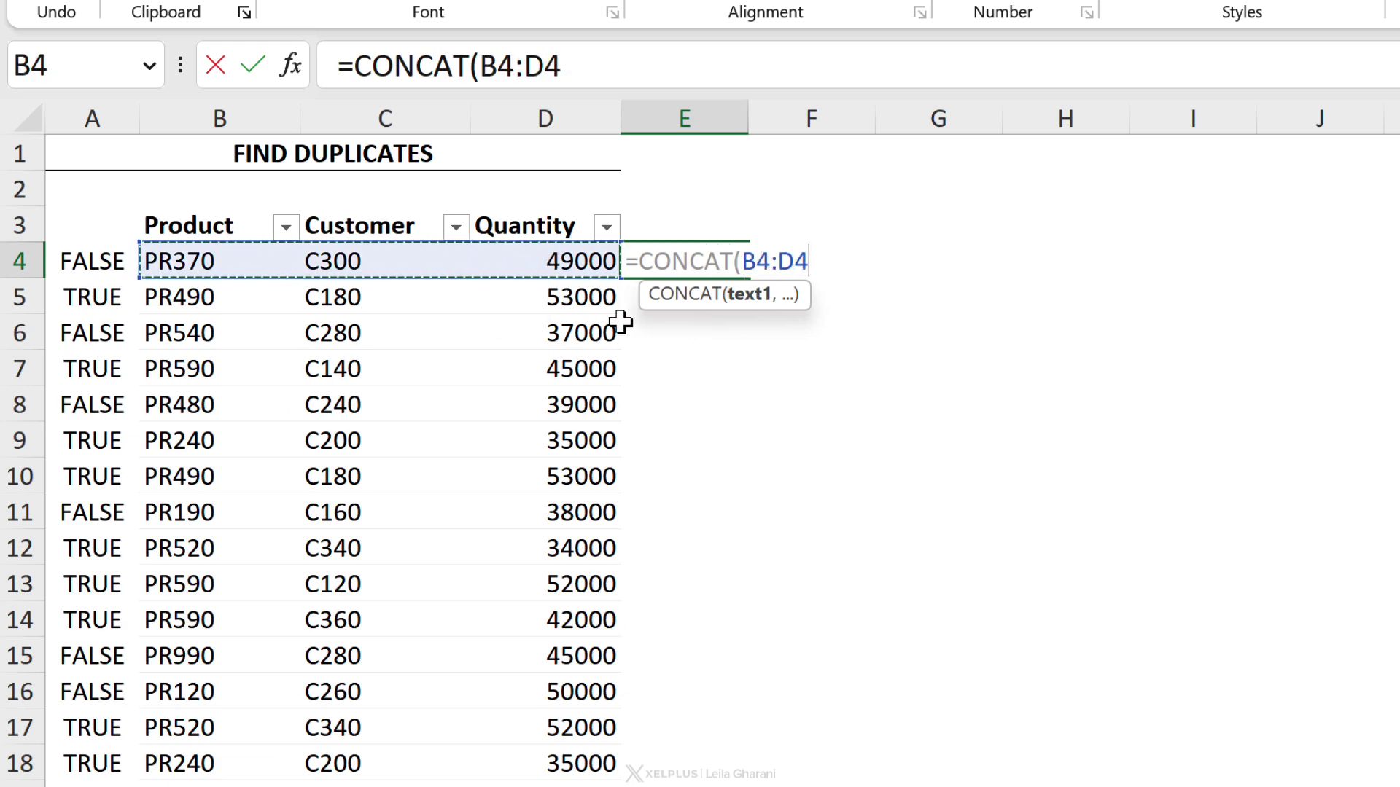
{"action": "type", "text": ")"}
{"action": "key", "text": "ctrl+Return"}
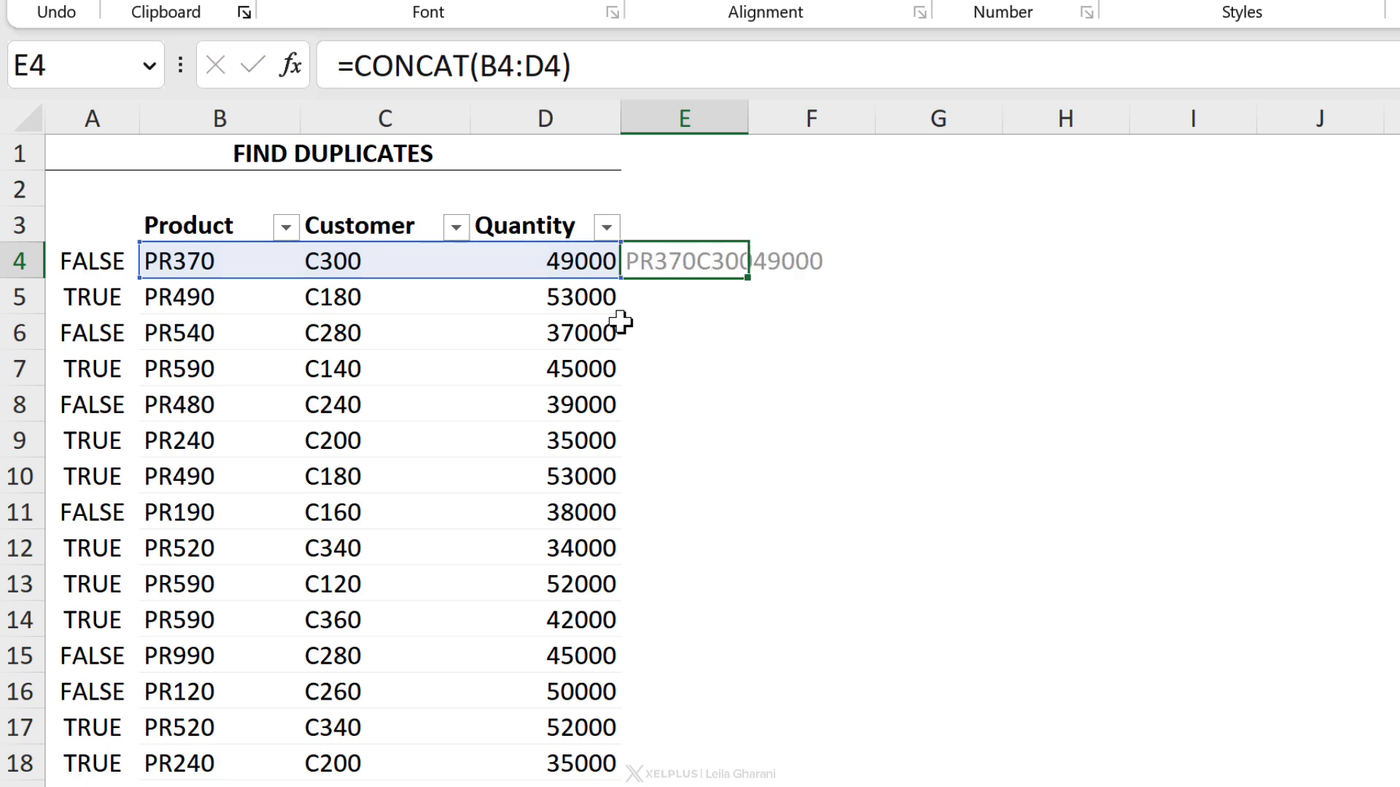
{"action": "double_click", "coordinate": [747, 277]}
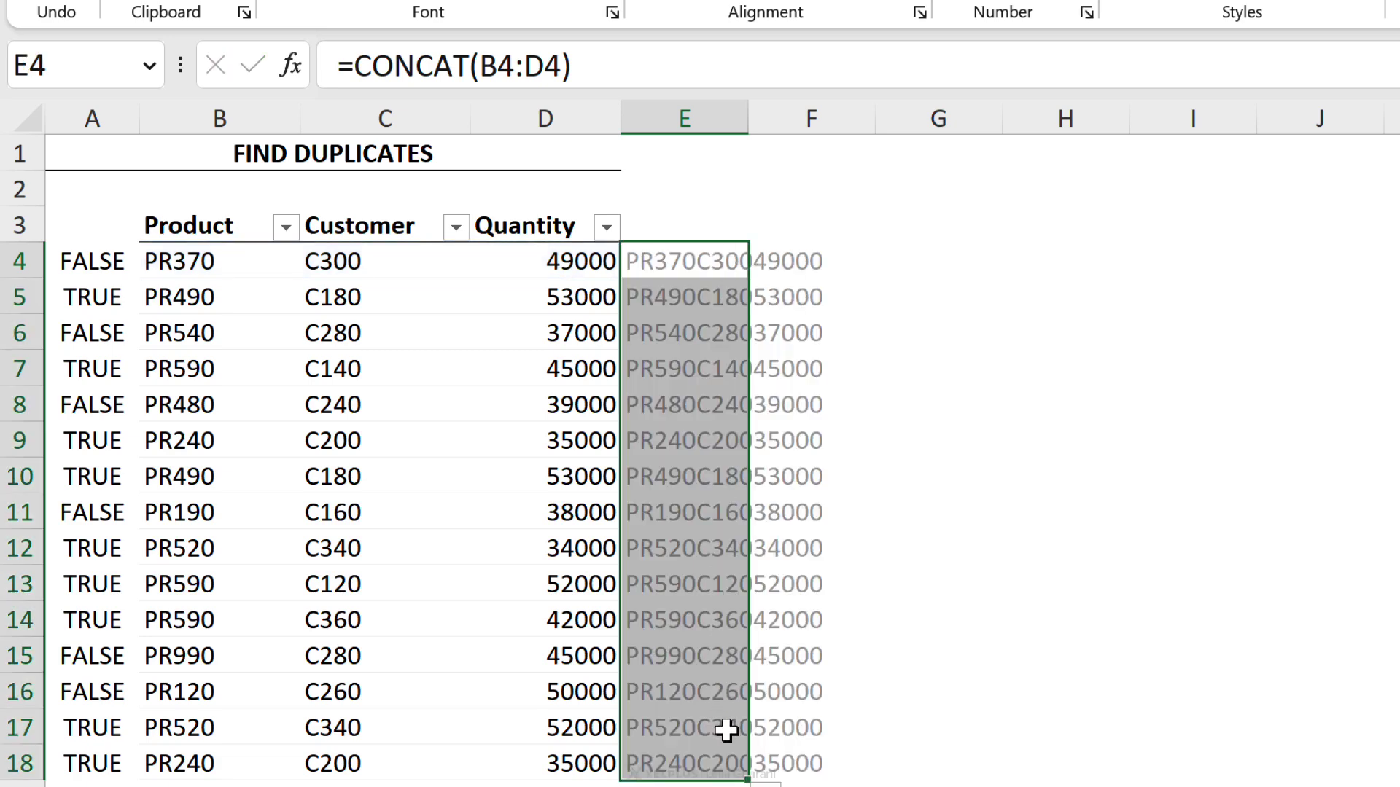
Step: Enter =COUNTIF($E$4:$E$18,E4) in F4 and fill it down to F18
{"action": "left_click", "coordinate": [804, 265]}
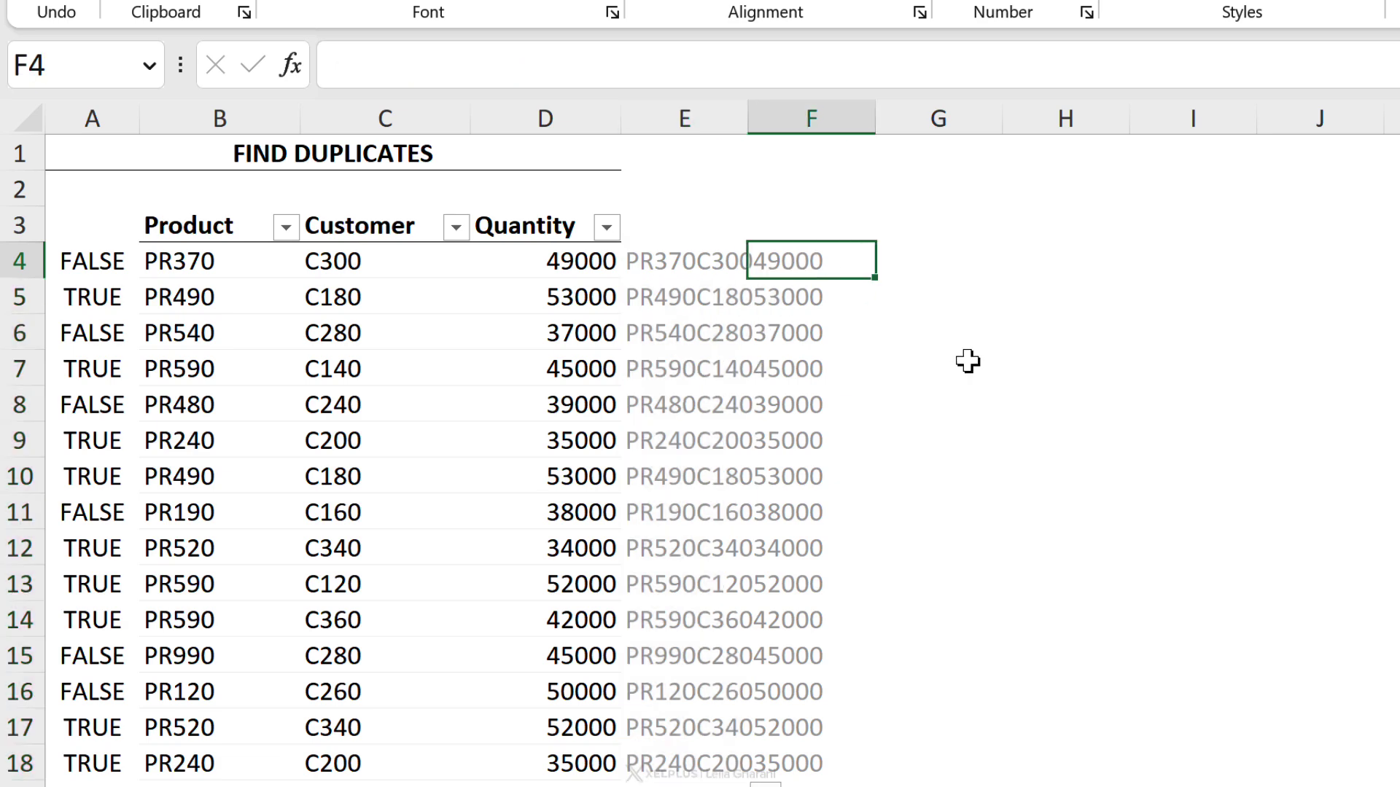
{"action": "type", "text": "=coun"}
{"action": "key", "text": "Down"}
{"action": "key", "text": "Down"}
{"action": "key", "text": "Down"}
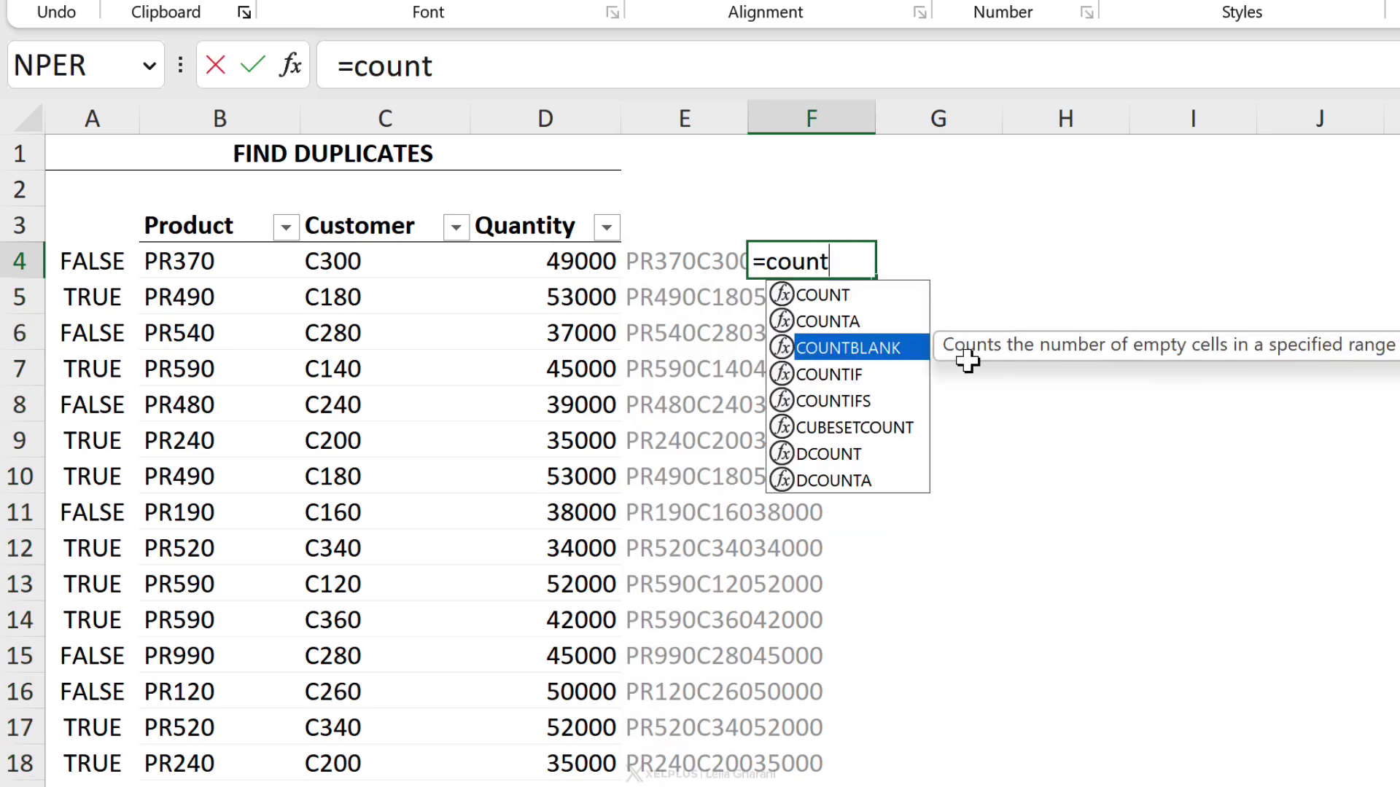
{"action": "type", "text": "t"}
{"action": "key", "text": "Tab"}
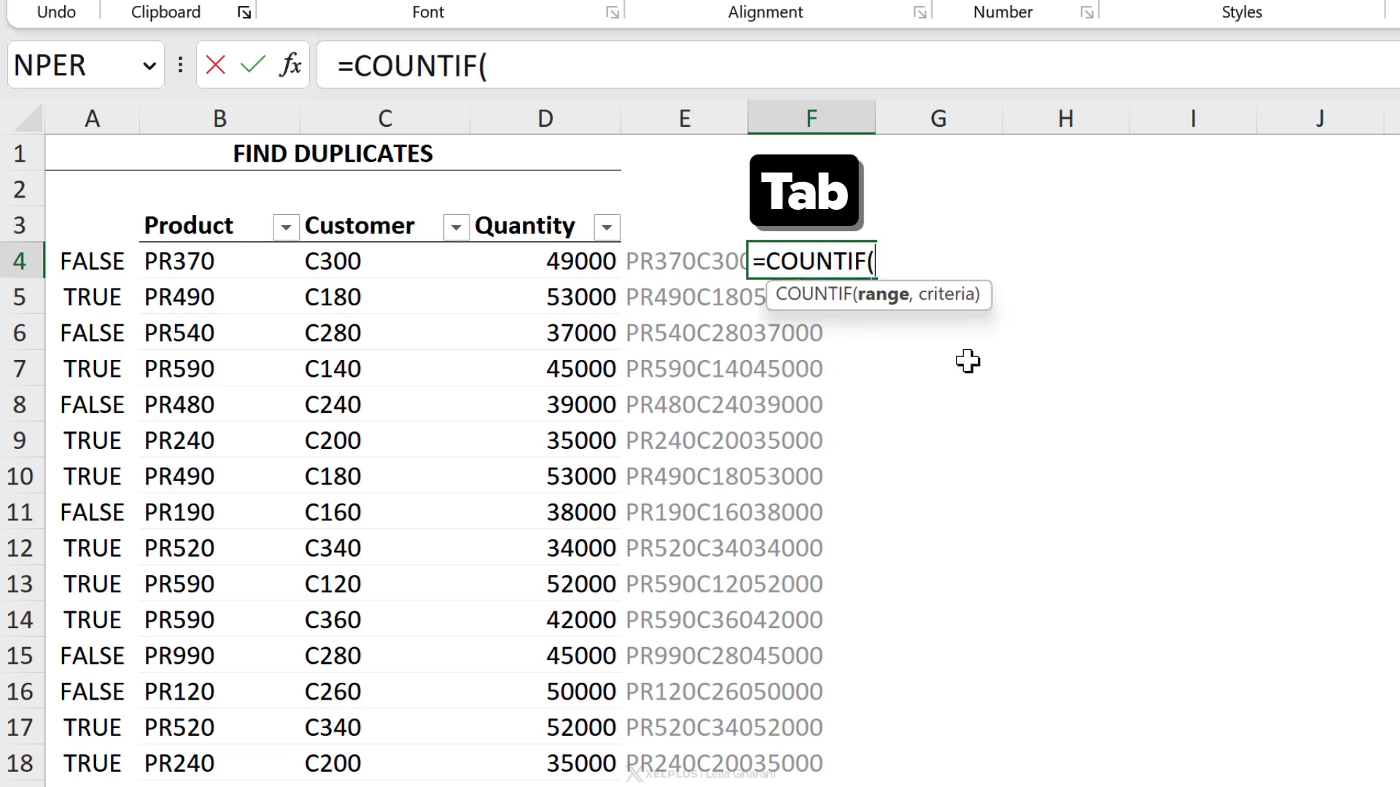
{"action": "left_click_drag", "start_coordinate": [645, 261], "coordinate": [681, 760]}
{"action": "key", "text": "F4"}
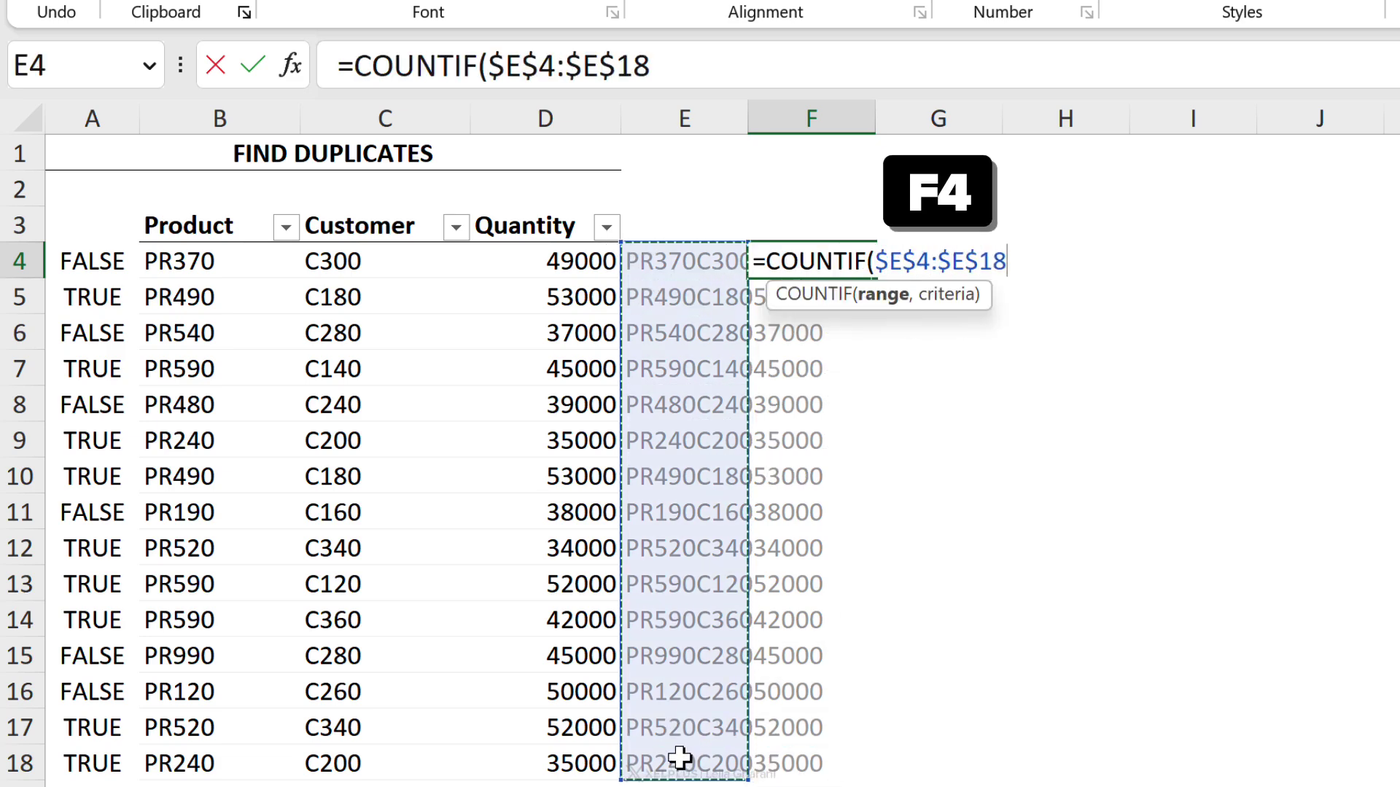
{"action": "type", "text": ","}
{"action": "left_click", "coordinate": [689, 266]}
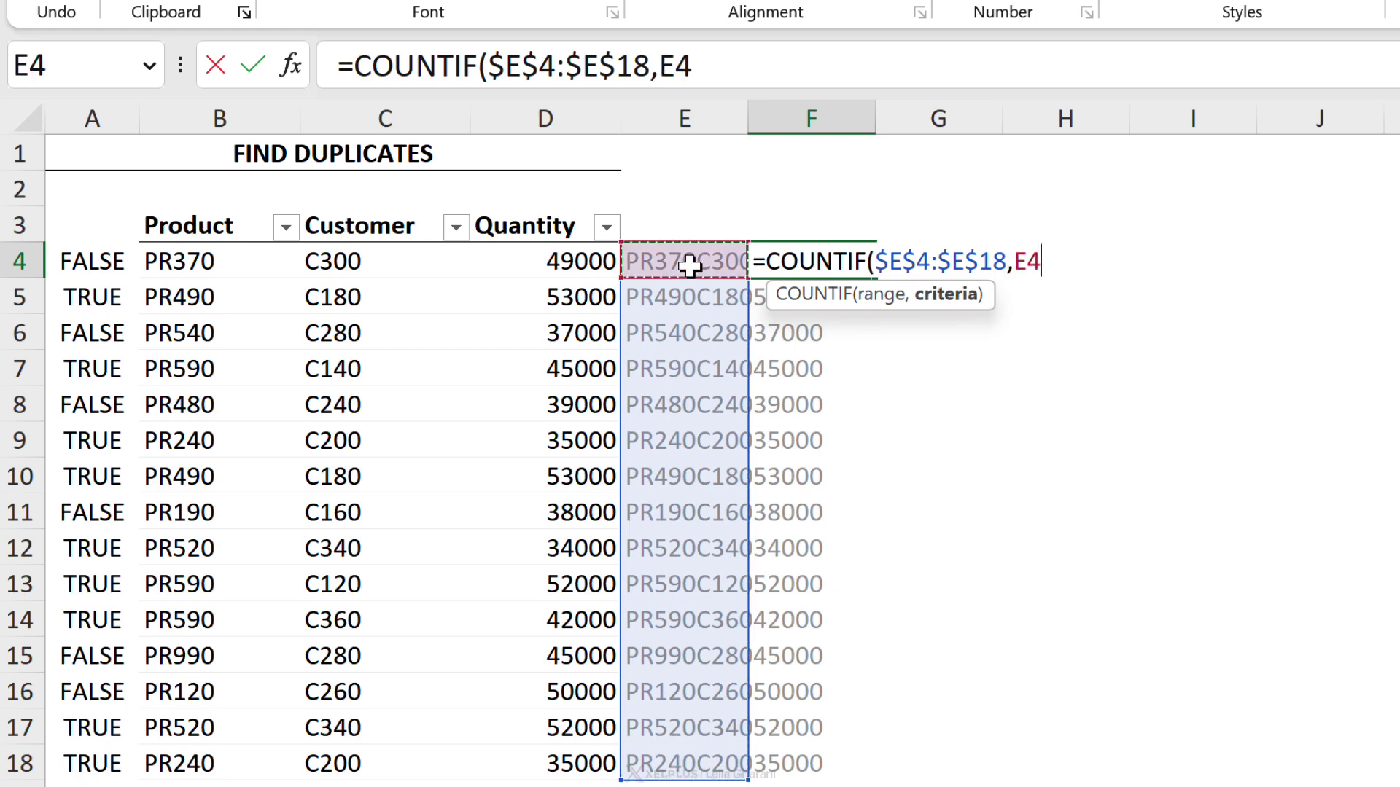
{"action": "type", "text": ")"}
{"action": "key", "text": "ctrl+Return"}
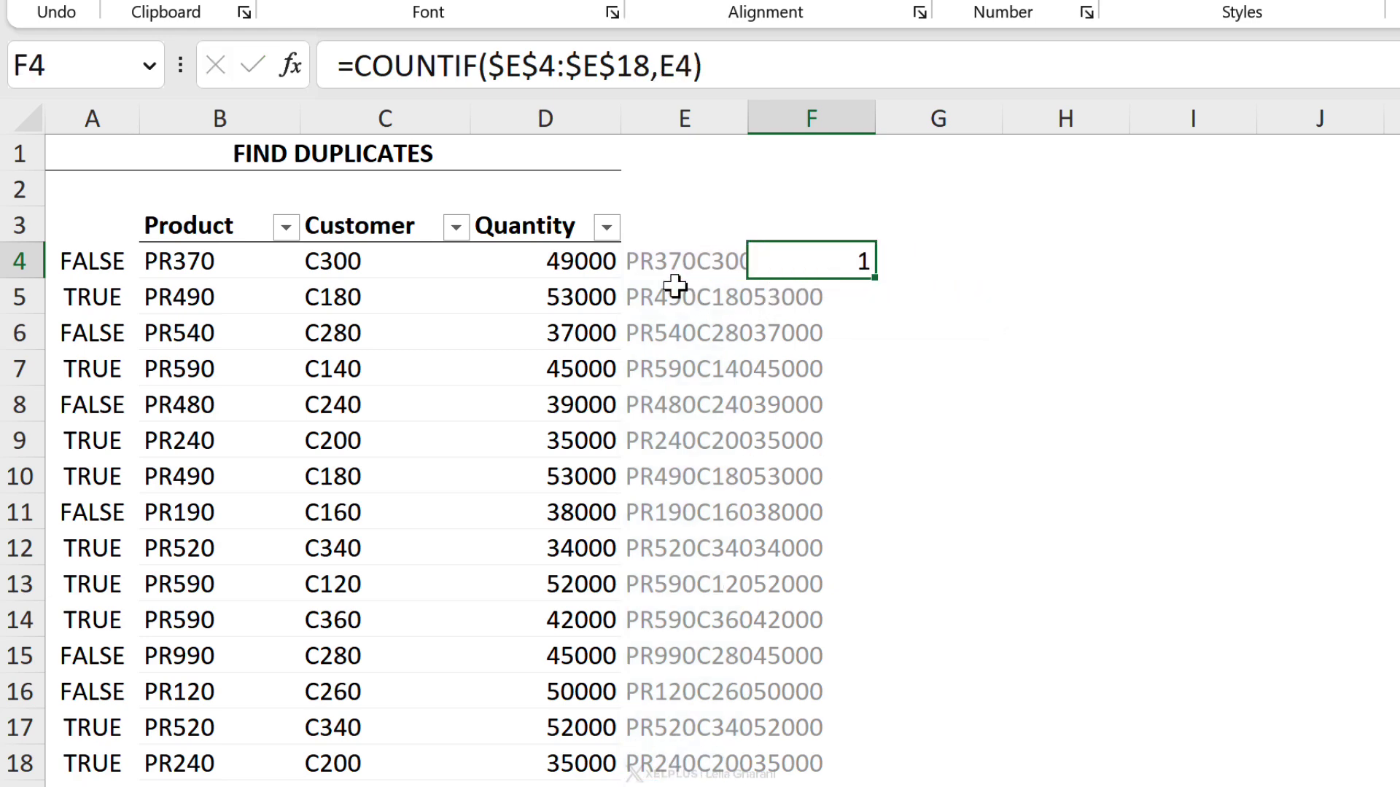
{"action": "double_click", "coordinate": [877, 278]}
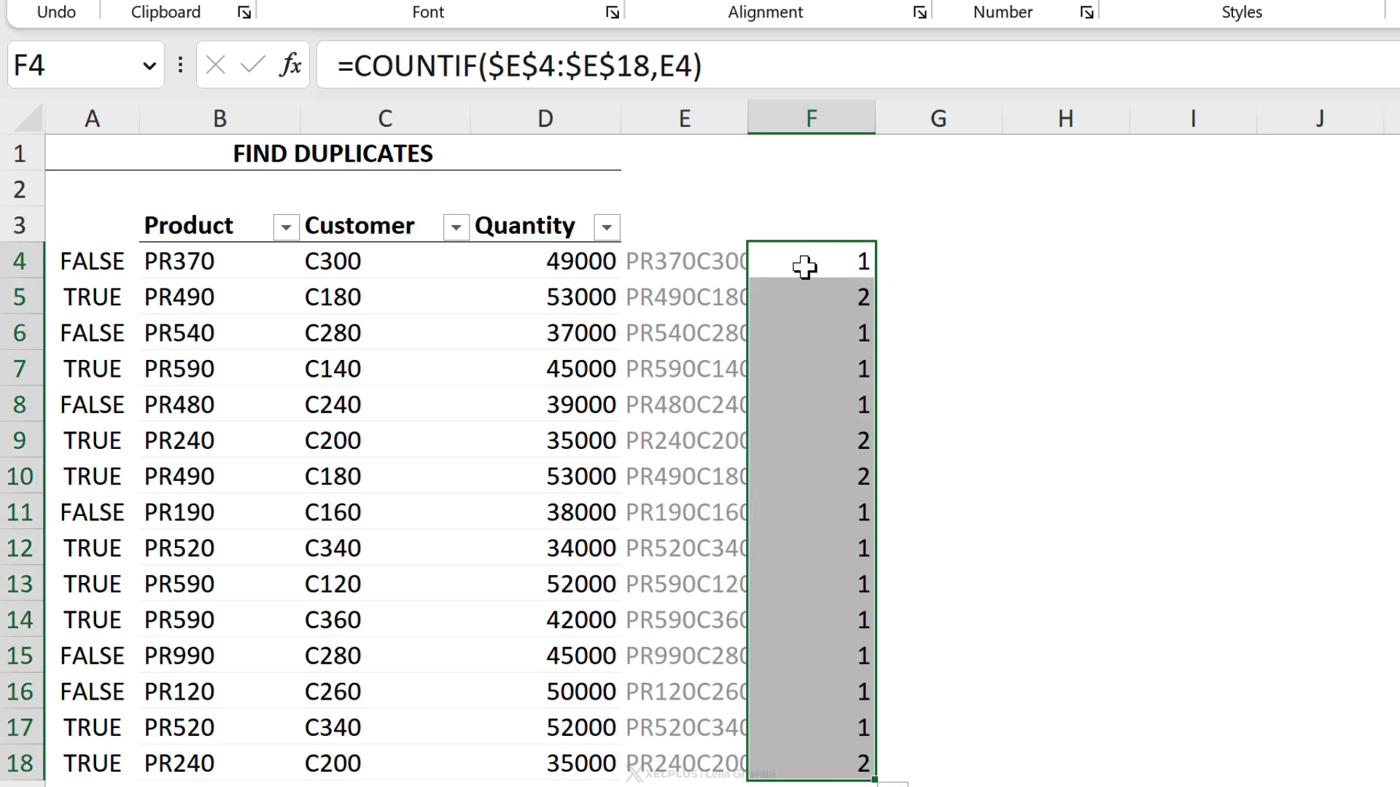
Step: Verify counts of 2 in F5, F9, F10 and F18, then edit the F4 formula
{"action": "left_click", "coordinate": [805, 266]}
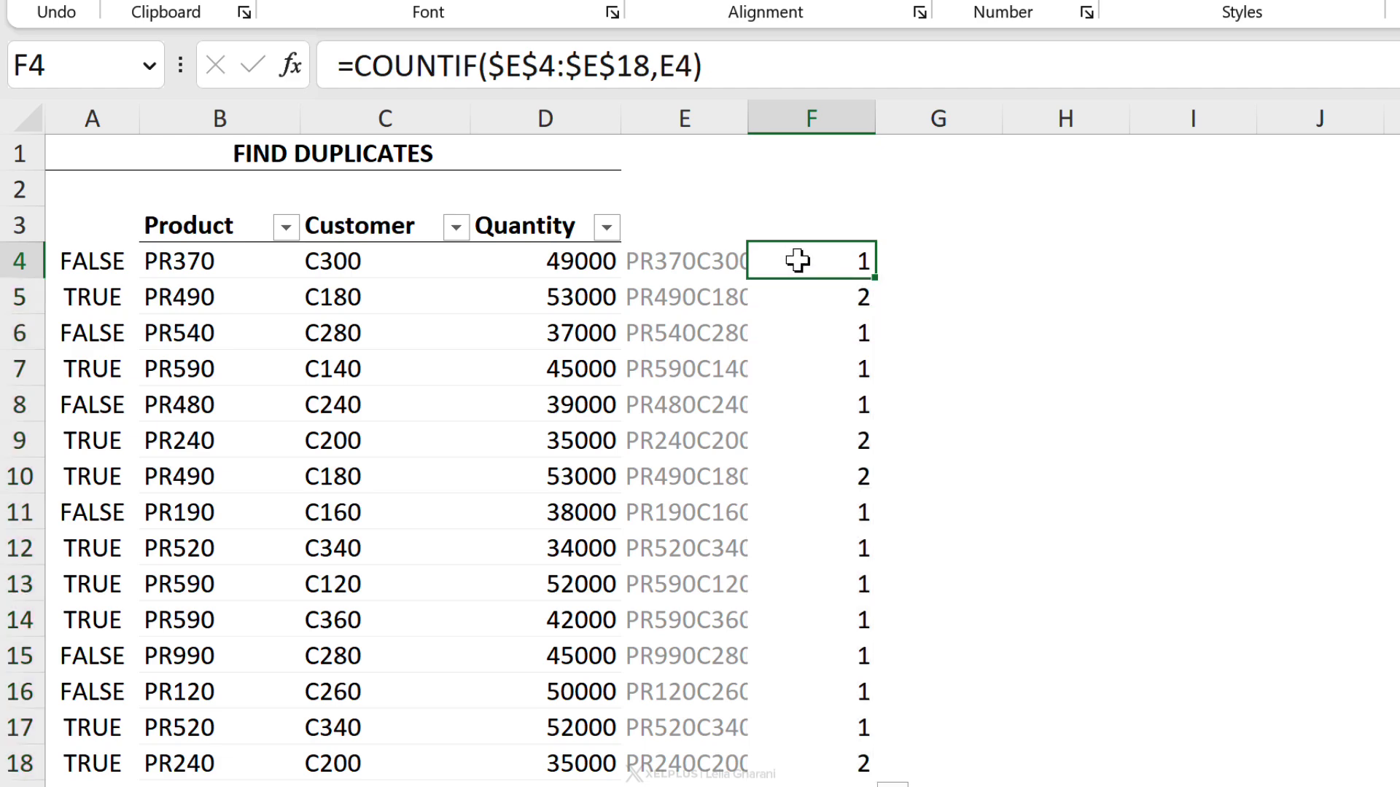
{"action": "left_click", "coordinate": [808, 295]}
{"action": "left_click", "coordinate": [809, 435]}
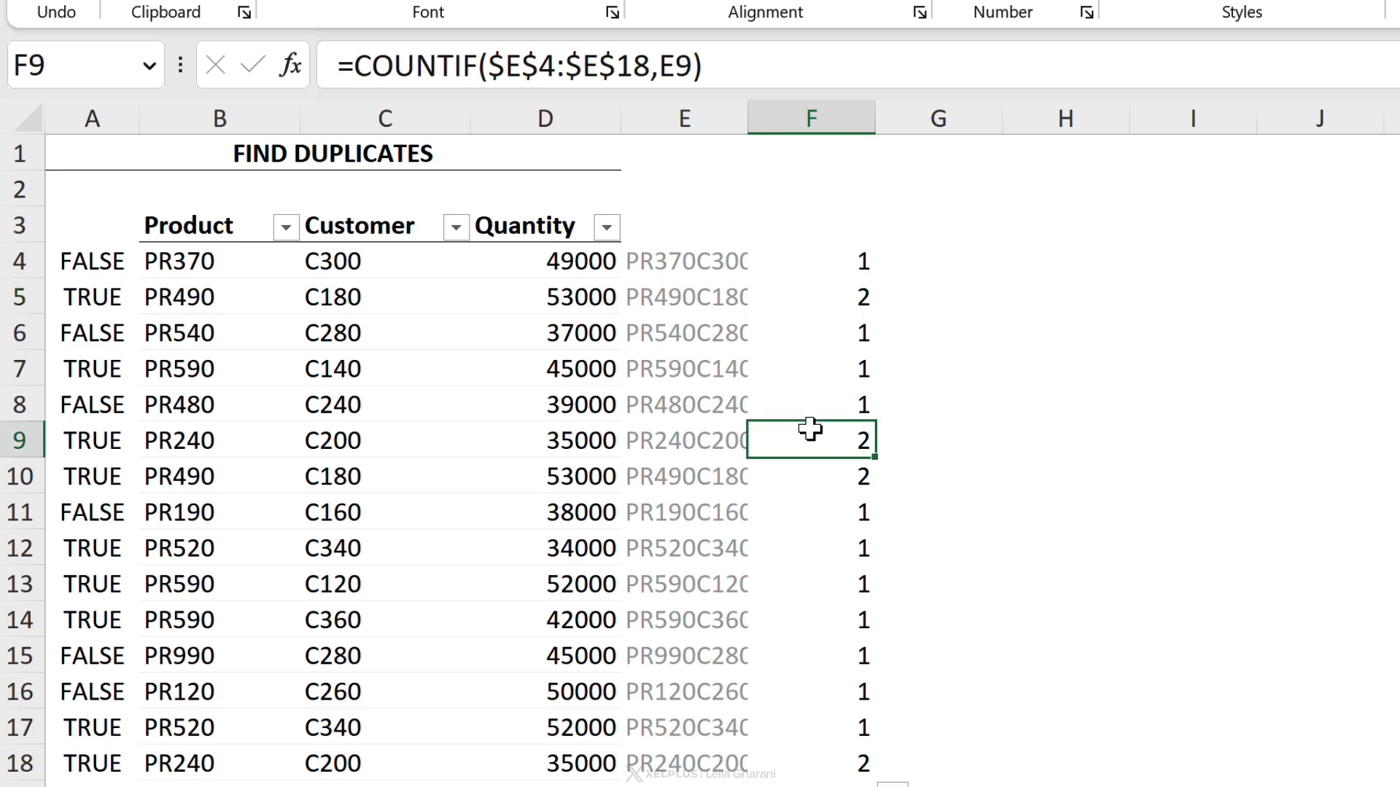
{"action": "left_click", "coordinate": [814, 475]}
{"action": "left_click", "coordinate": [833, 772]}
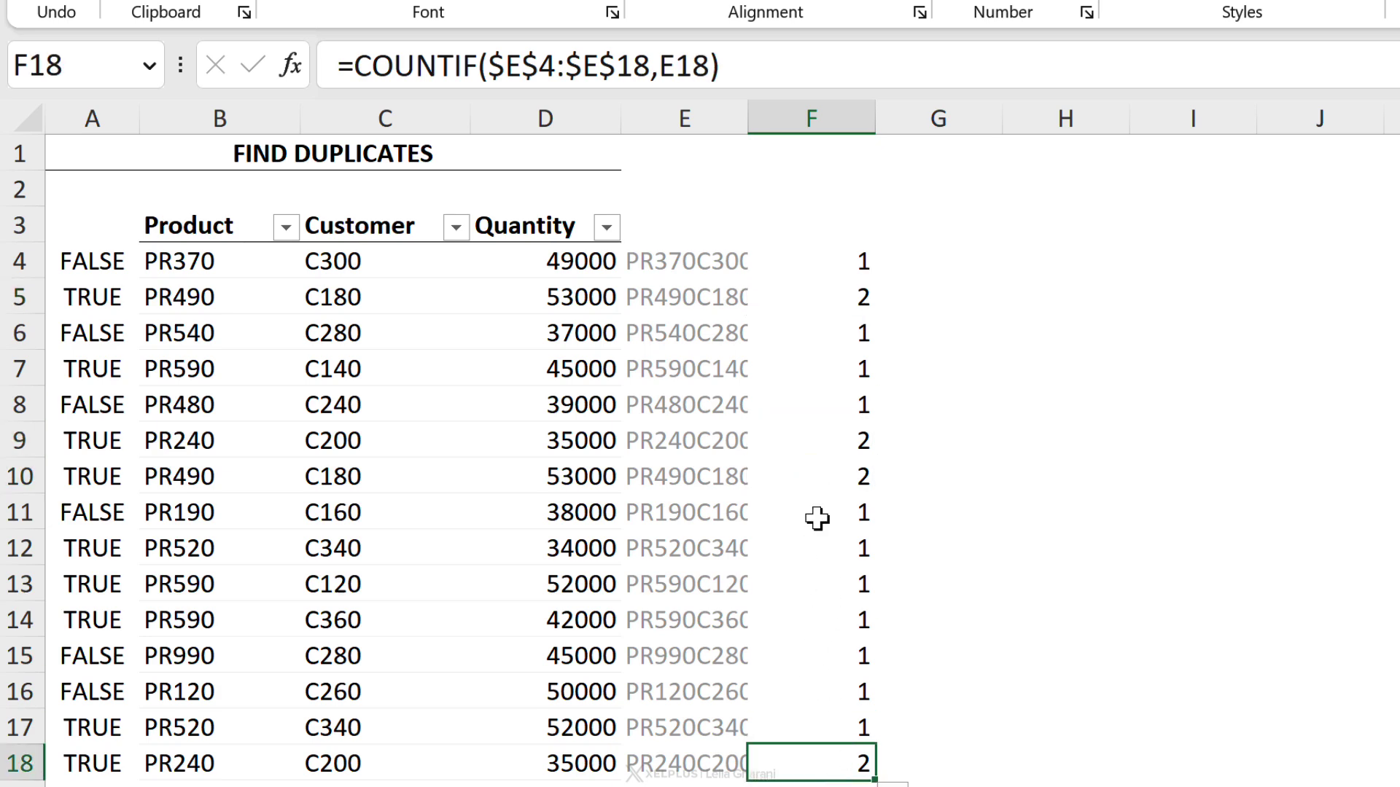
{"action": "left_click", "coordinate": [791, 262]}
{"action": "left_click", "coordinate": [346, 60]}
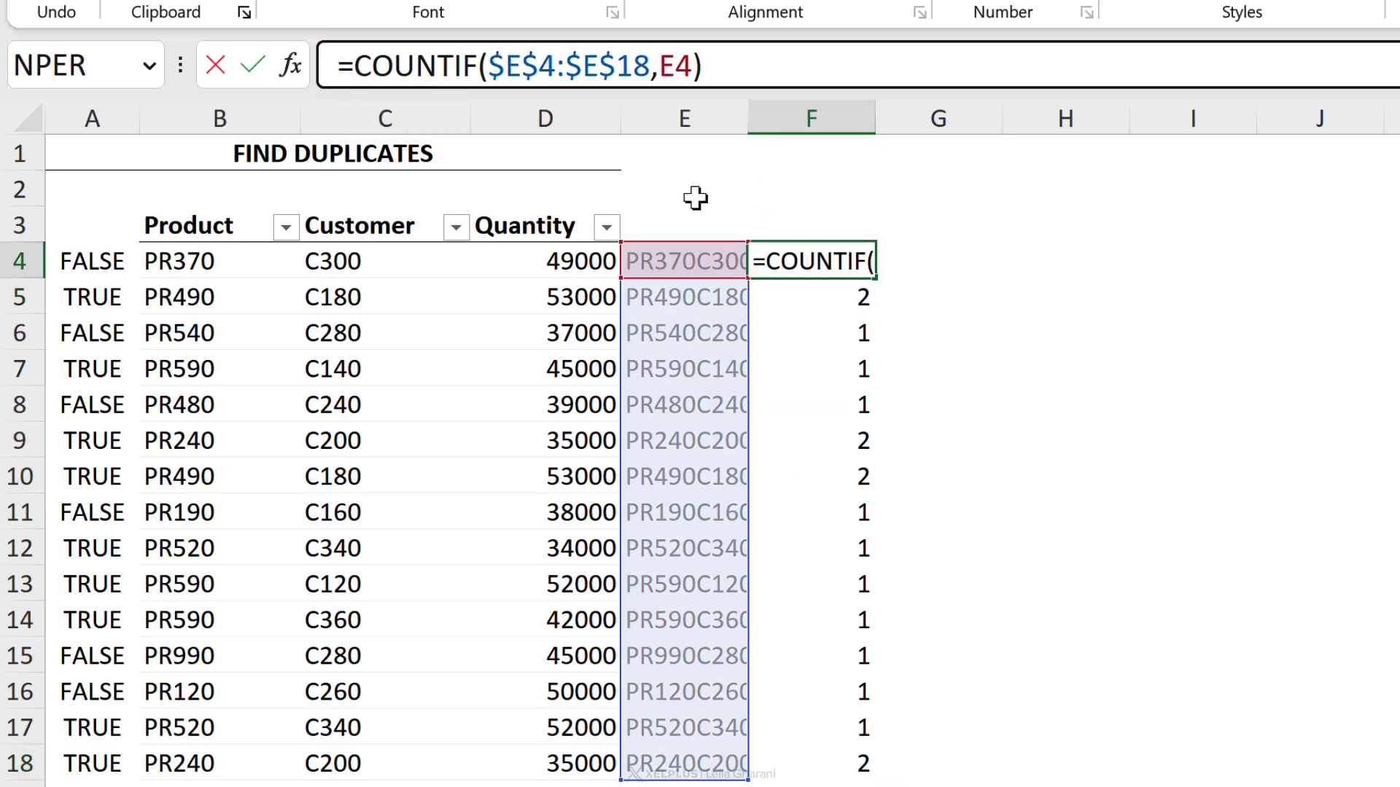
Step: Change F4 to =IF(COUNTIF($E$4:$E$18,E4)>1,"⛔","") and fill it down to row 18
{"action": "type", "text": "if("}
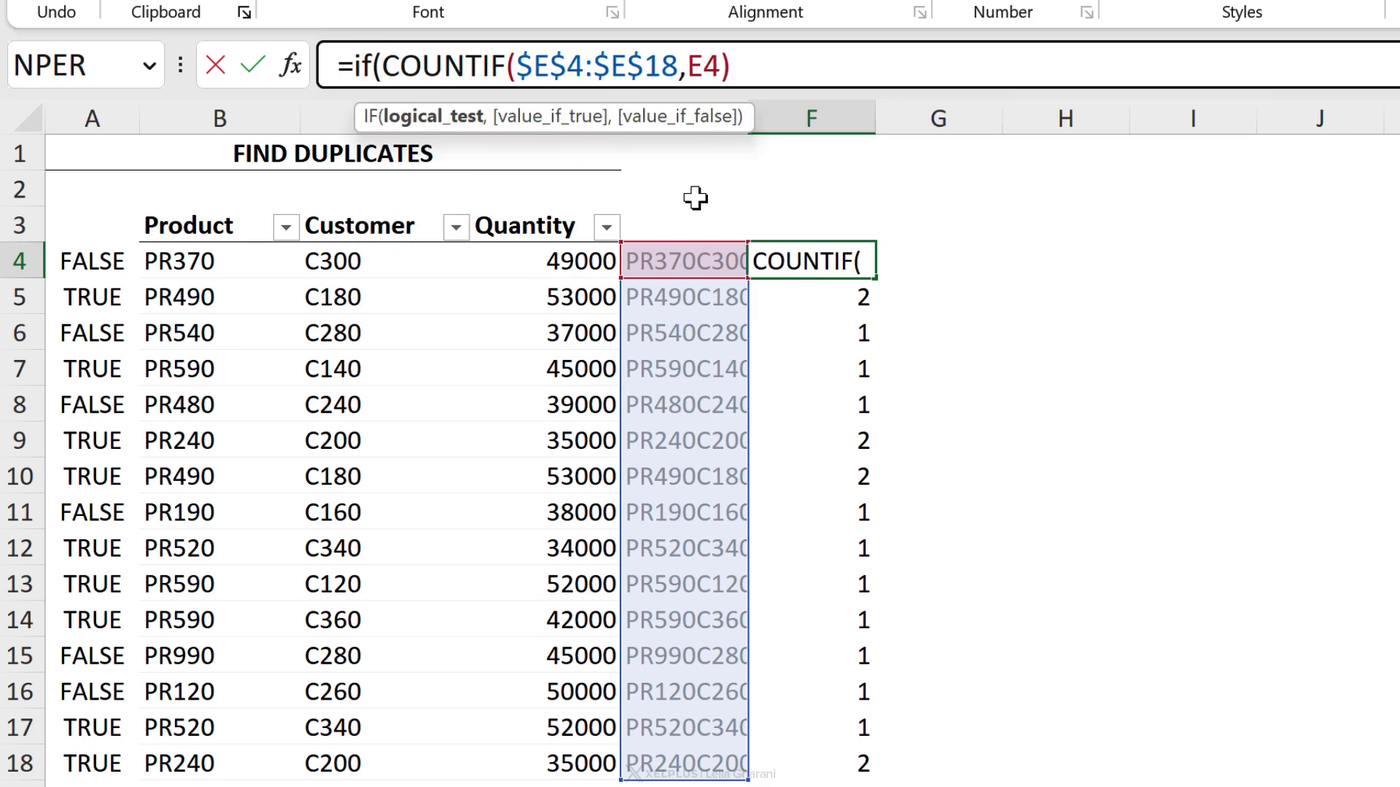
{"action": "left_click", "coordinate": [425, 123]}
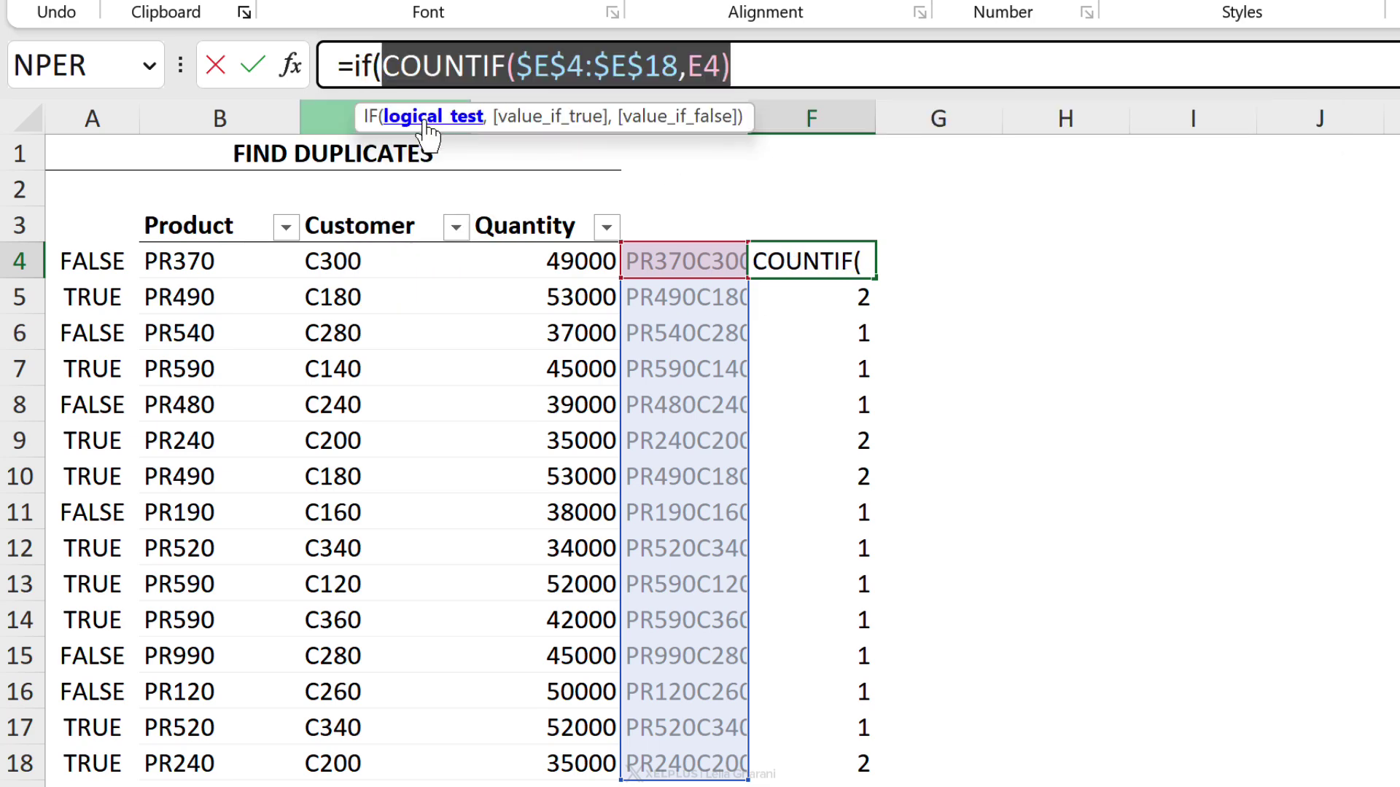
{"action": "left_click", "coordinate": [755, 70]}
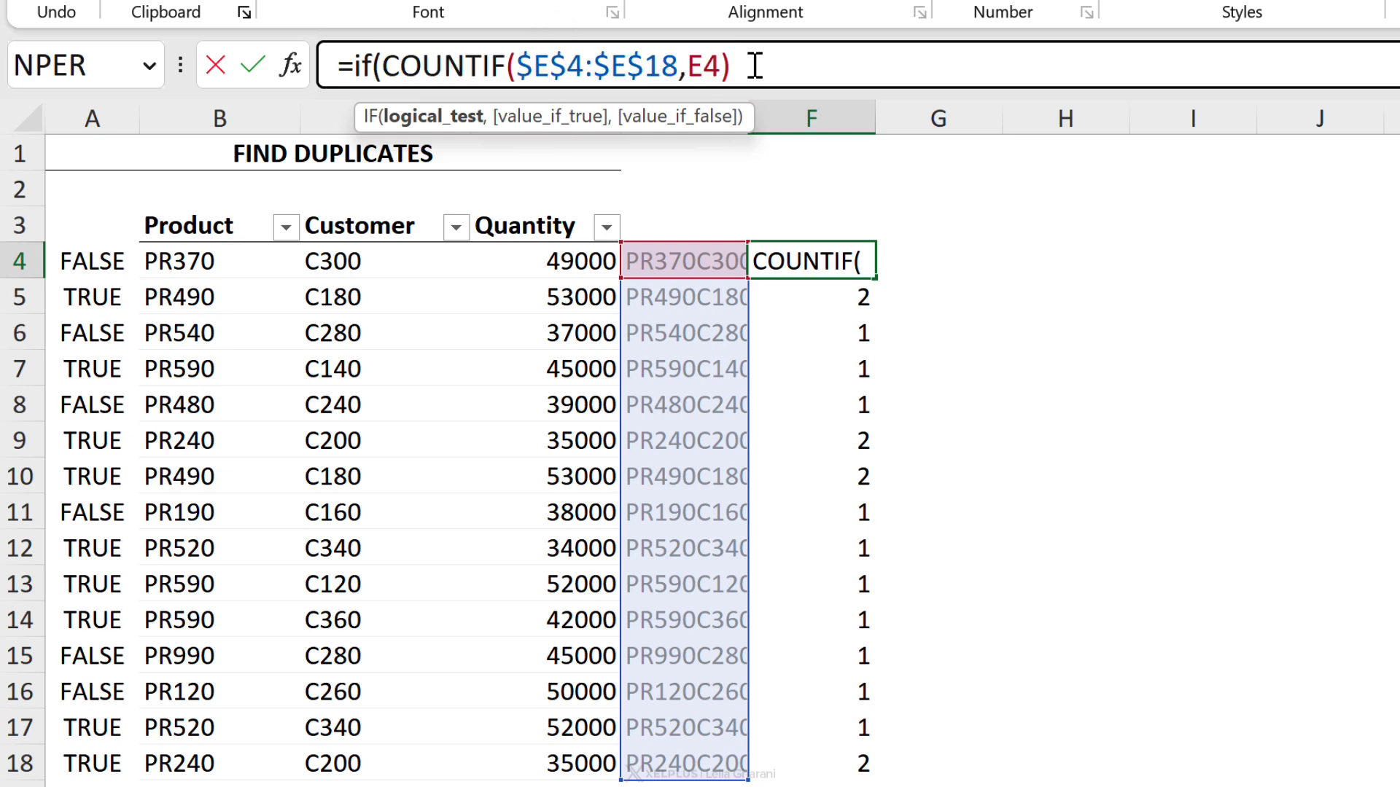
{"action": "type", "text": ">"}
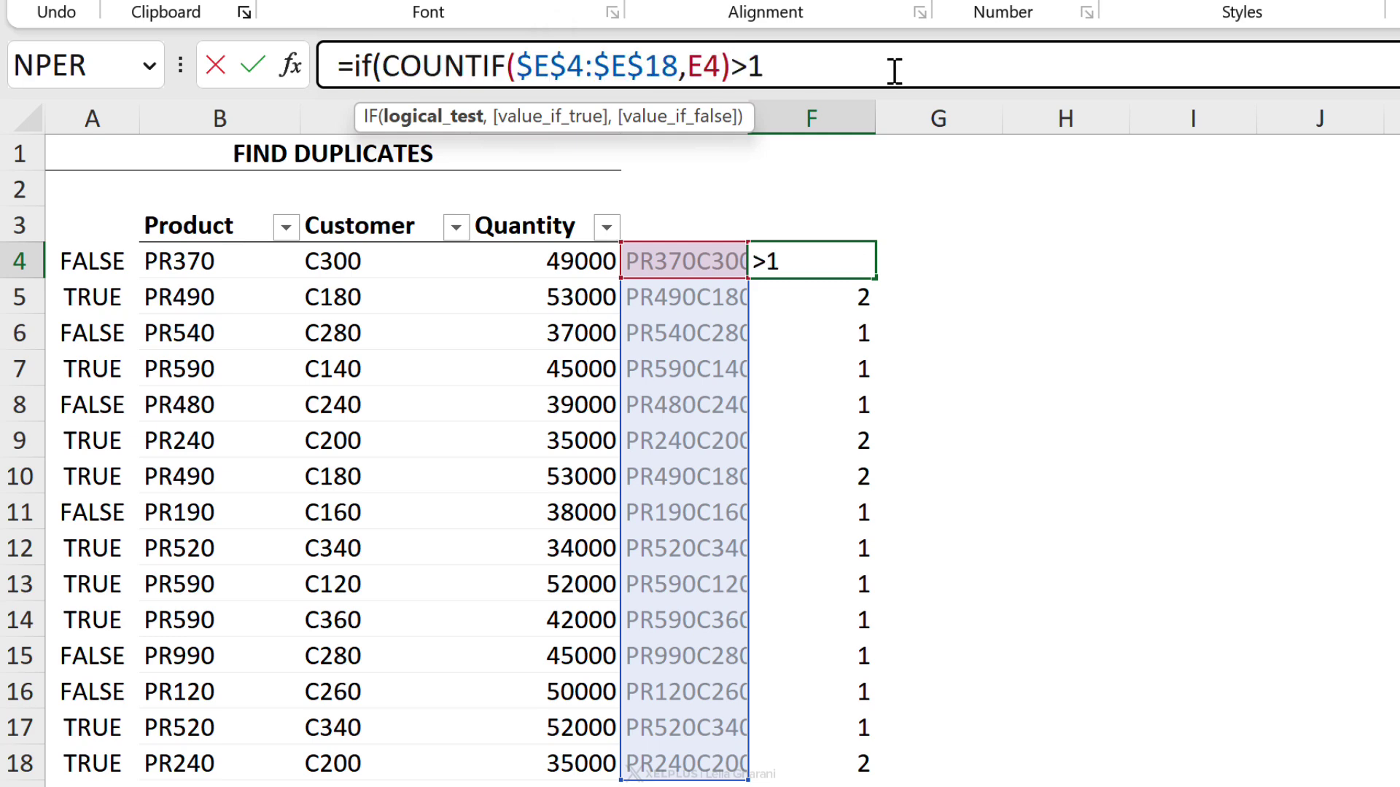
{"action": "type", "text": "1,"}
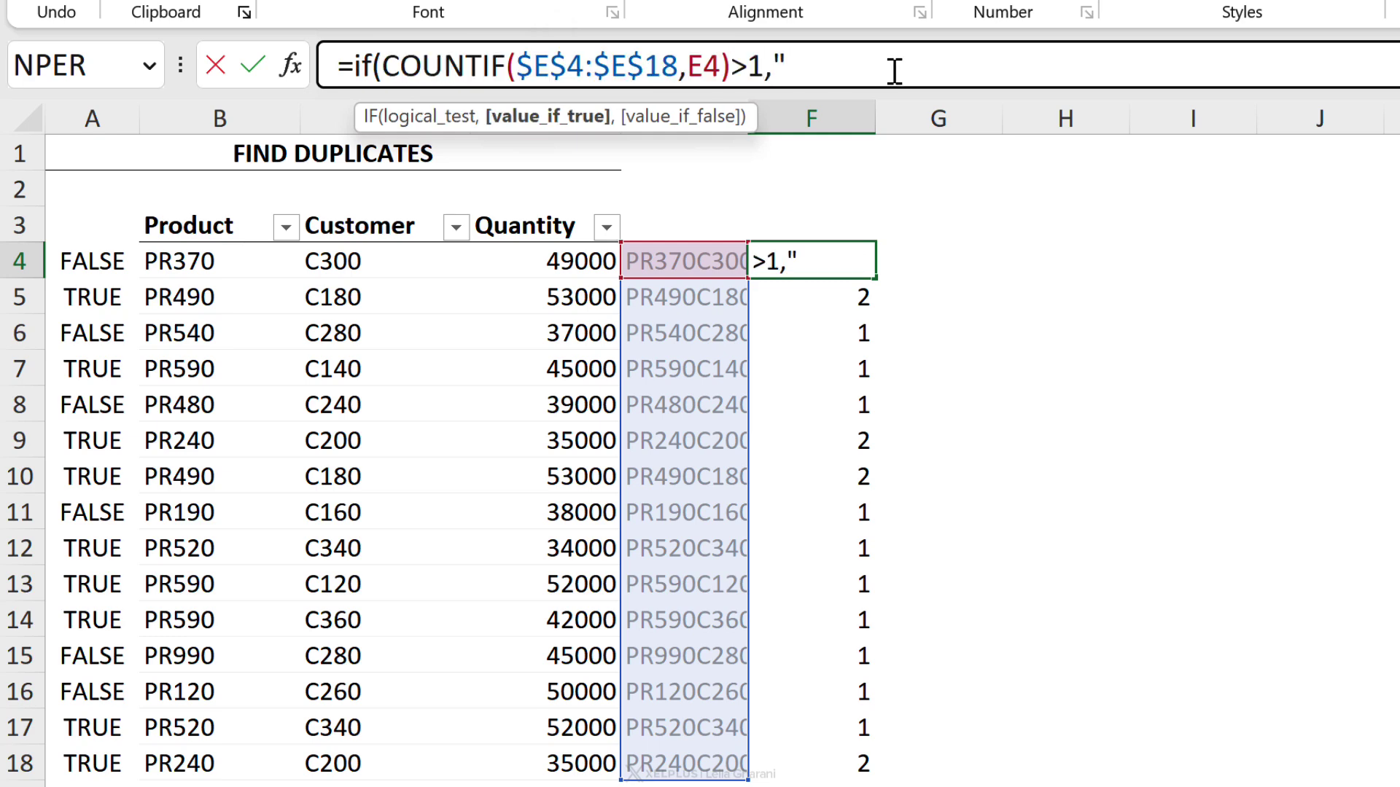
{"action": "key", "text": "super+period"}
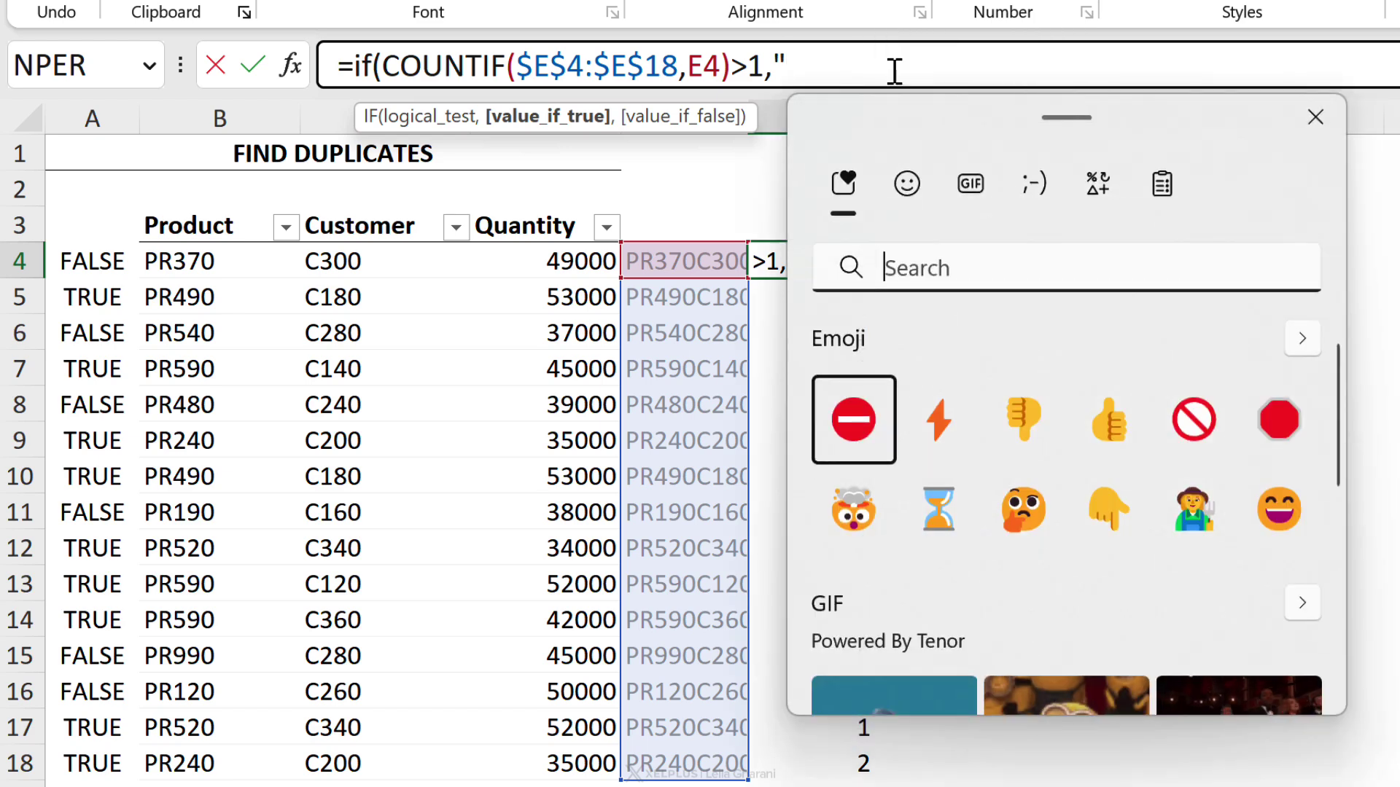
{"action": "left_click", "coordinate": [860, 425]}
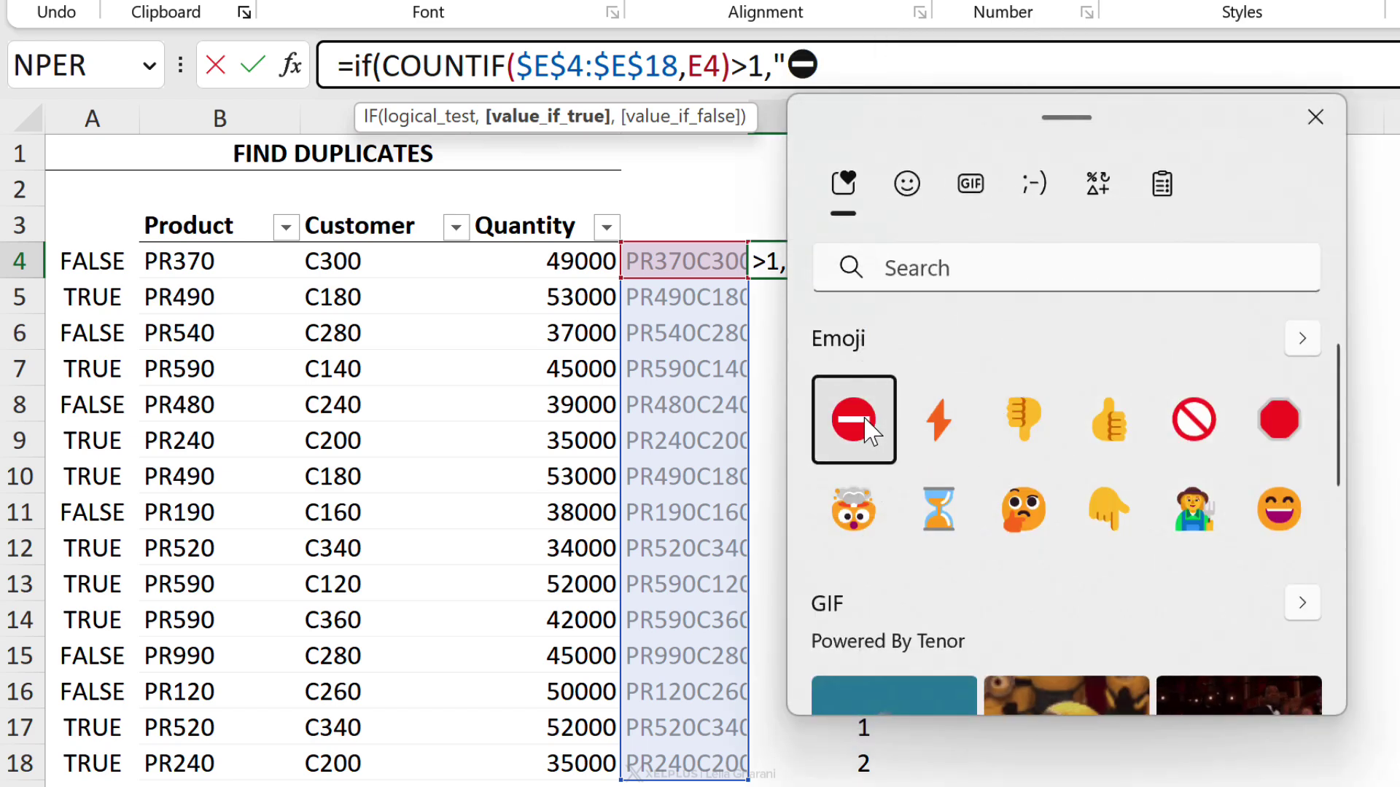
{"action": "type", "text": "\","}
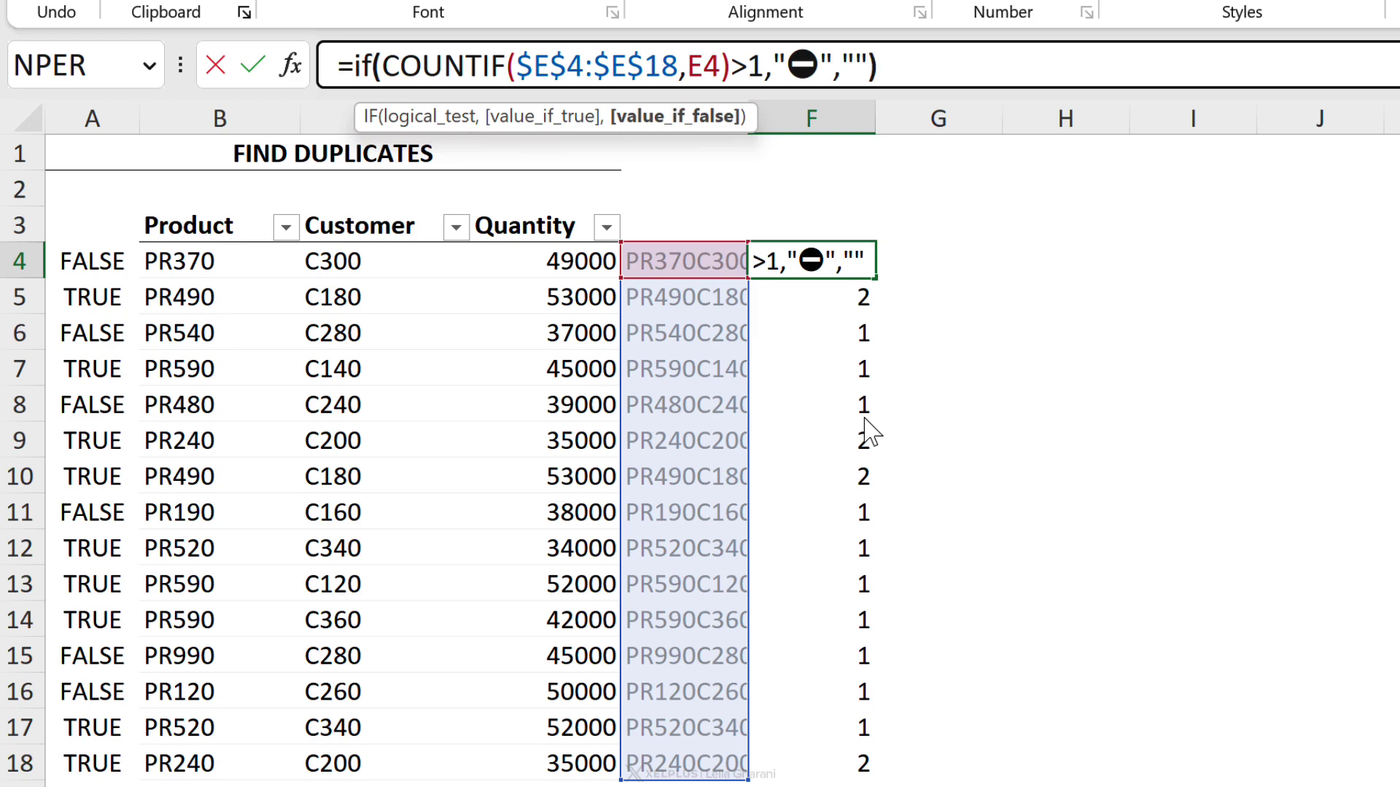
{"action": "key", "text": "ctrl+Return"}
{"action": "double_click", "coordinate": [881, 285]}
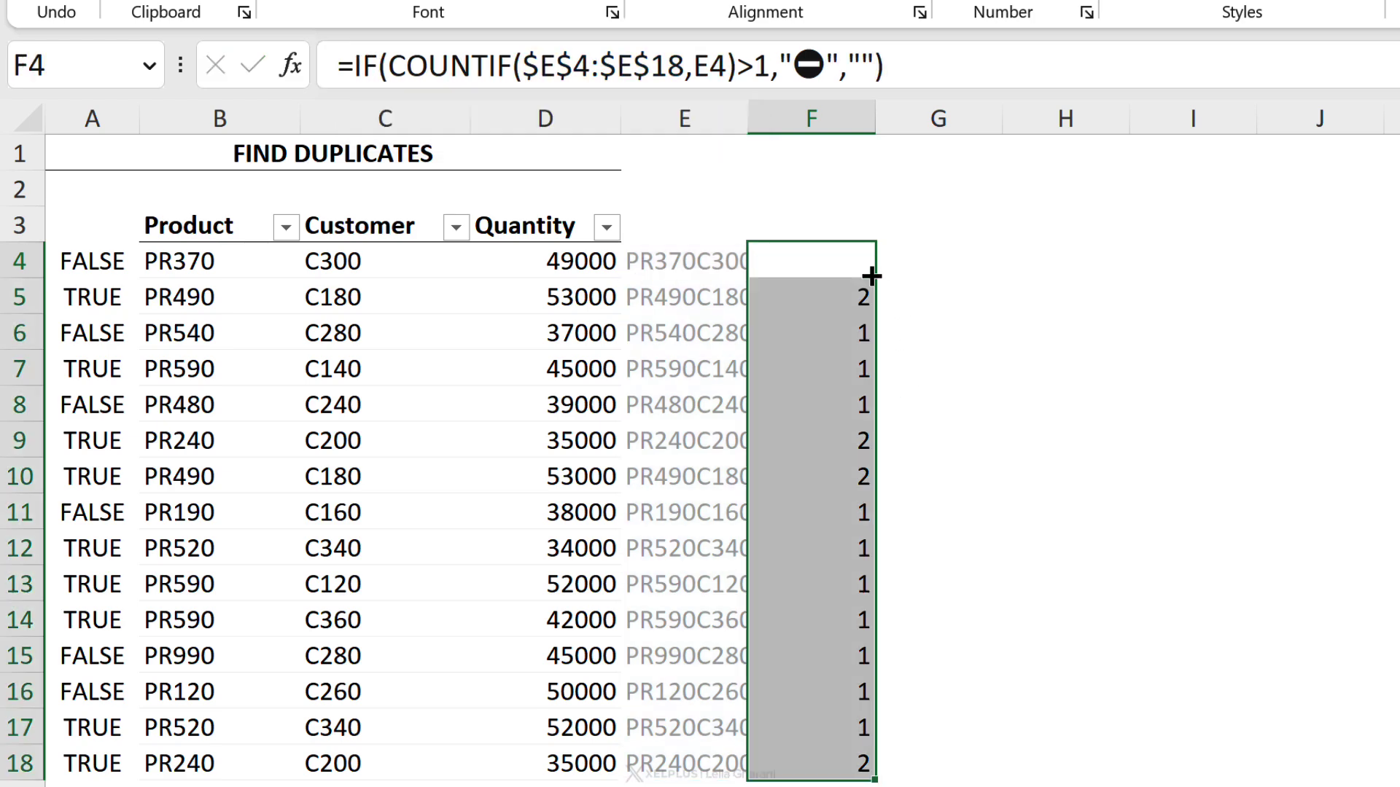
Step: Check the ⛔ markers in F5, F9, F10 and F18 against the combined keys
{"action": "left_click", "coordinate": [771, 294]}
{"action": "left_click", "coordinate": [770, 438]}
{"action": "left_click", "coordinate": [765, 472]}
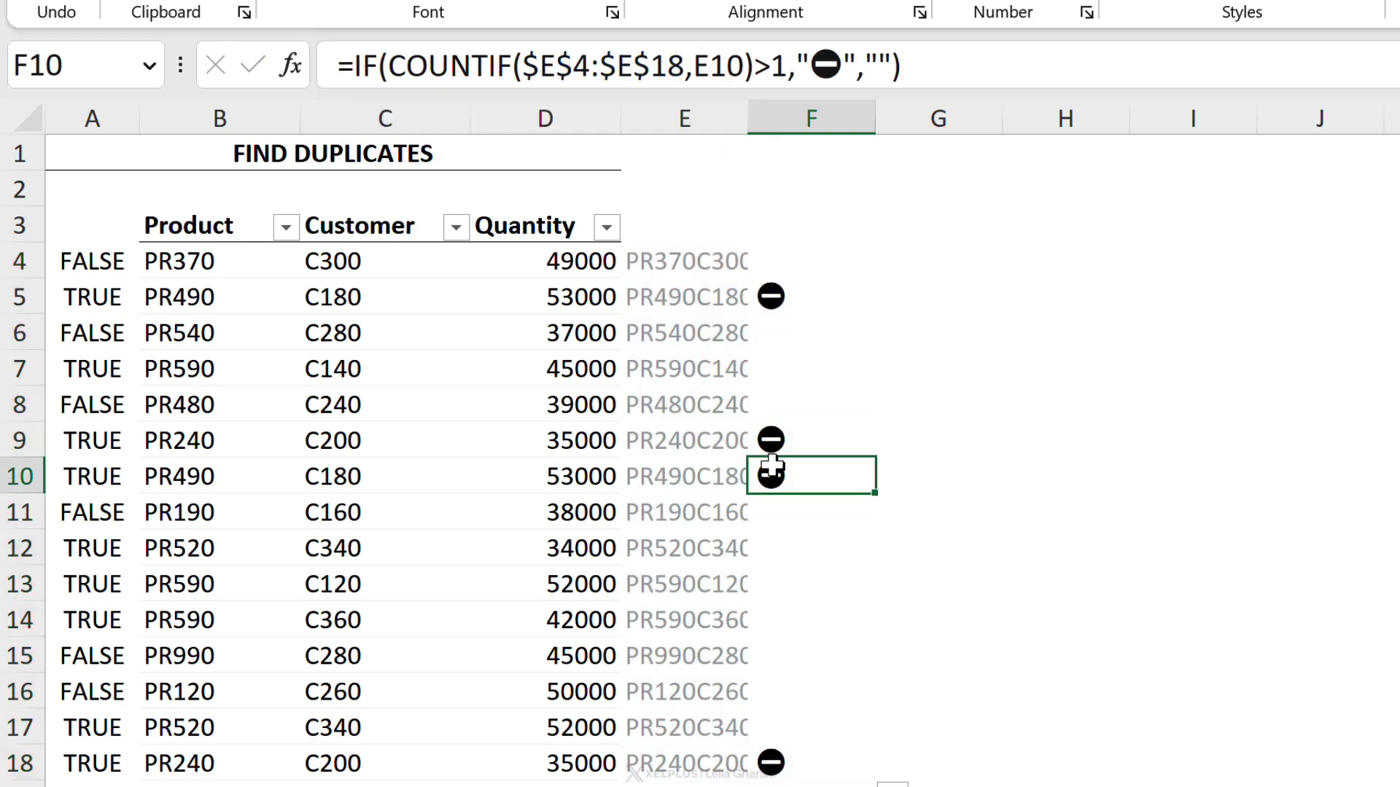
{"action": "left_click", "coordinate": [800, 767]}
{"action": "left_click", "coordinate": [706, 475]}
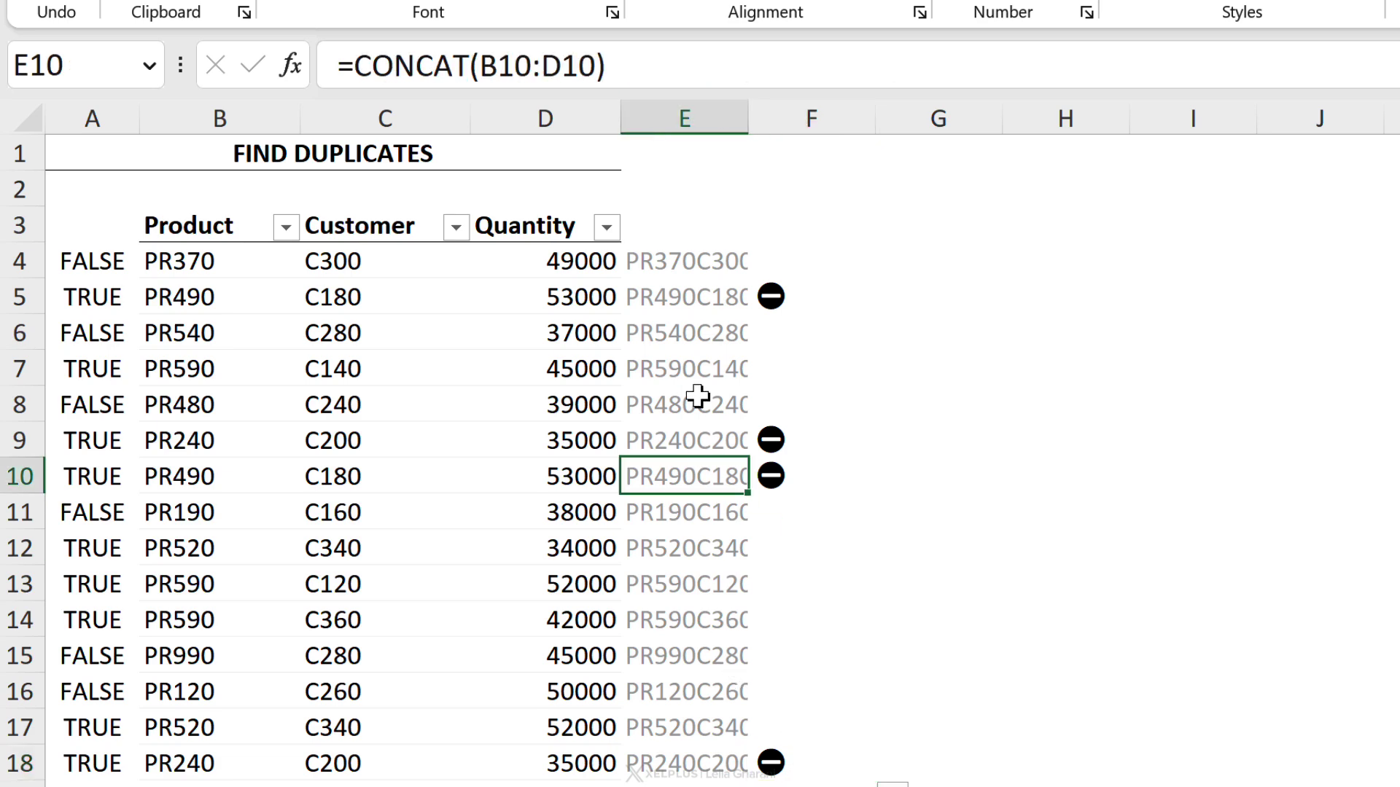
{"action": "left_click", "coordinate": [655, 260]}
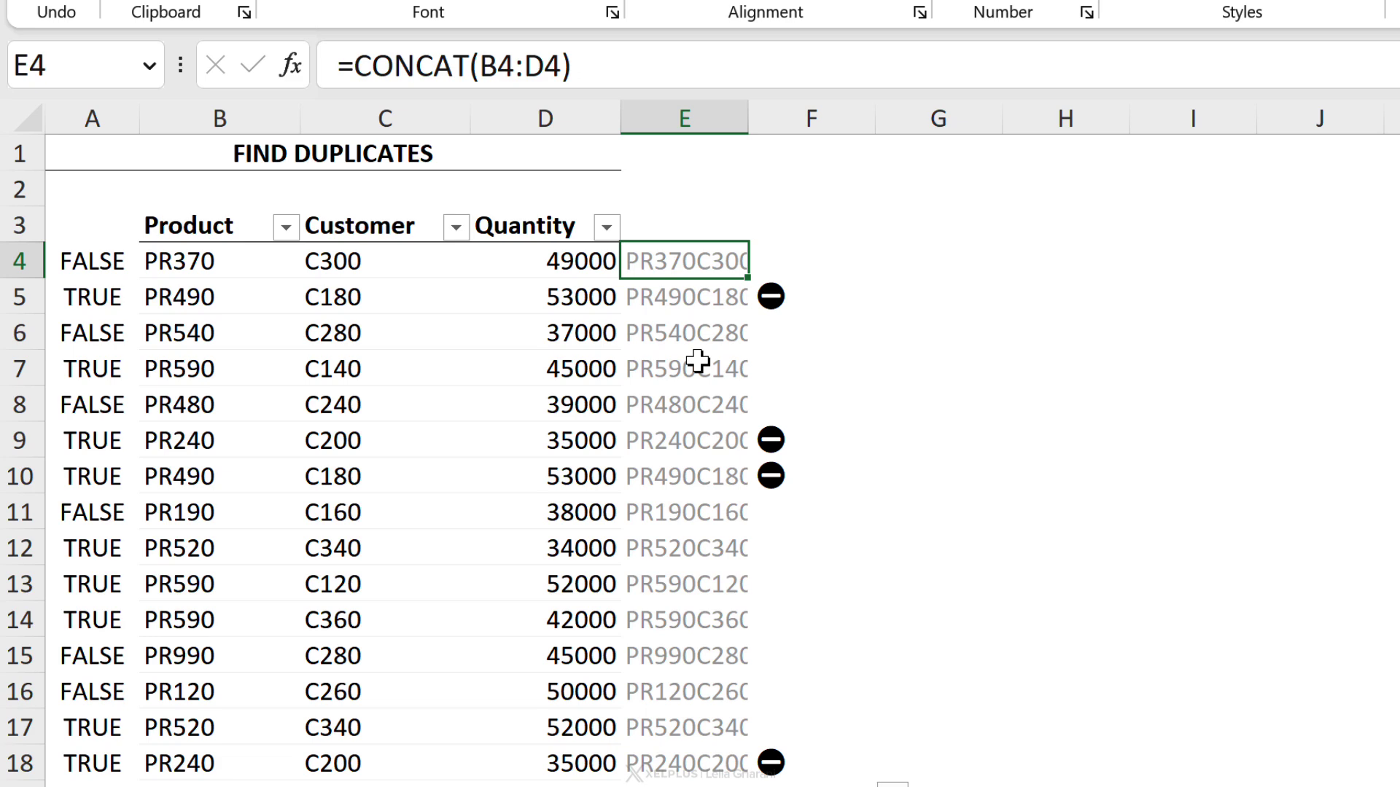
Step: Group helper column E as a column group and collapse it
{"action": "key", "text": "shift+alt+Right"}
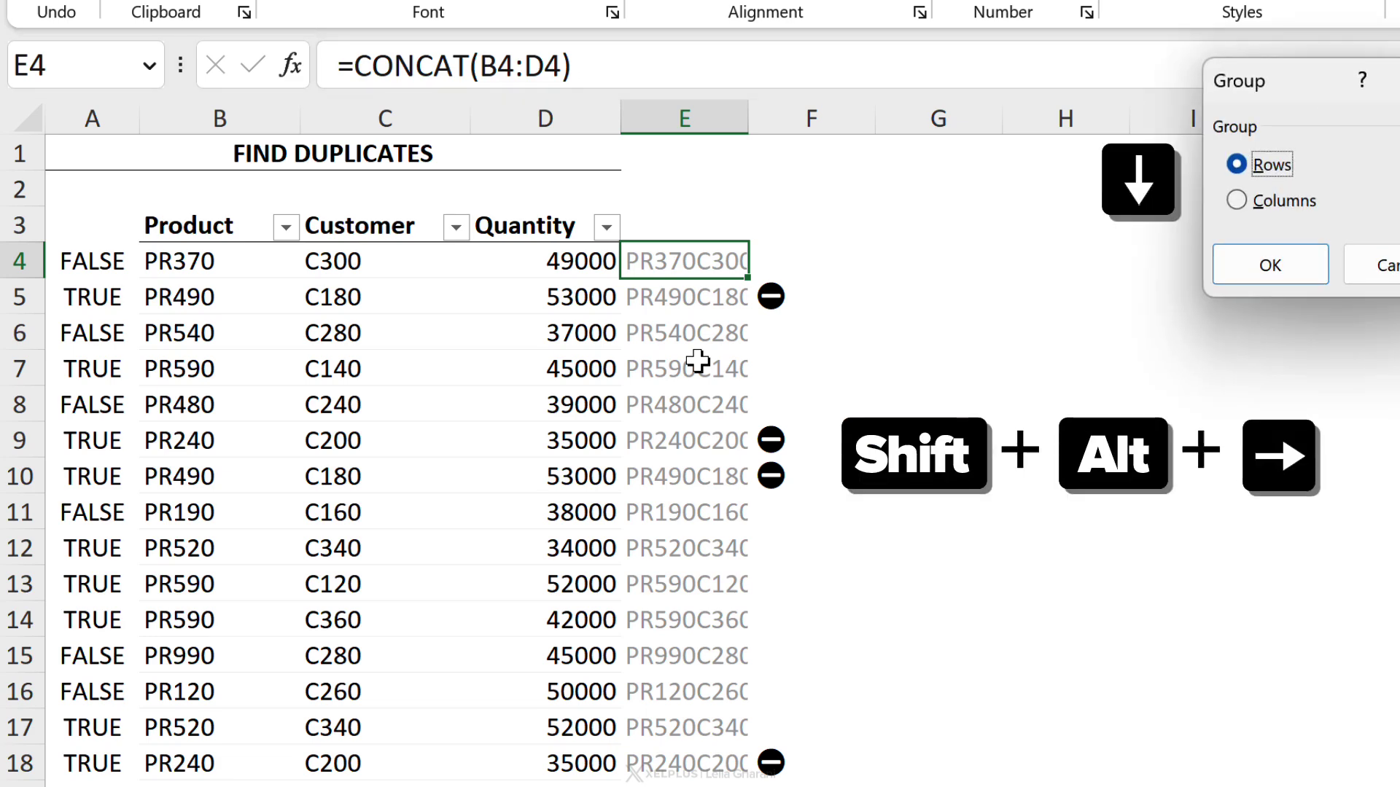
{"action": "key", "text": "Down"}
{"action": "key", "text": "Return"}
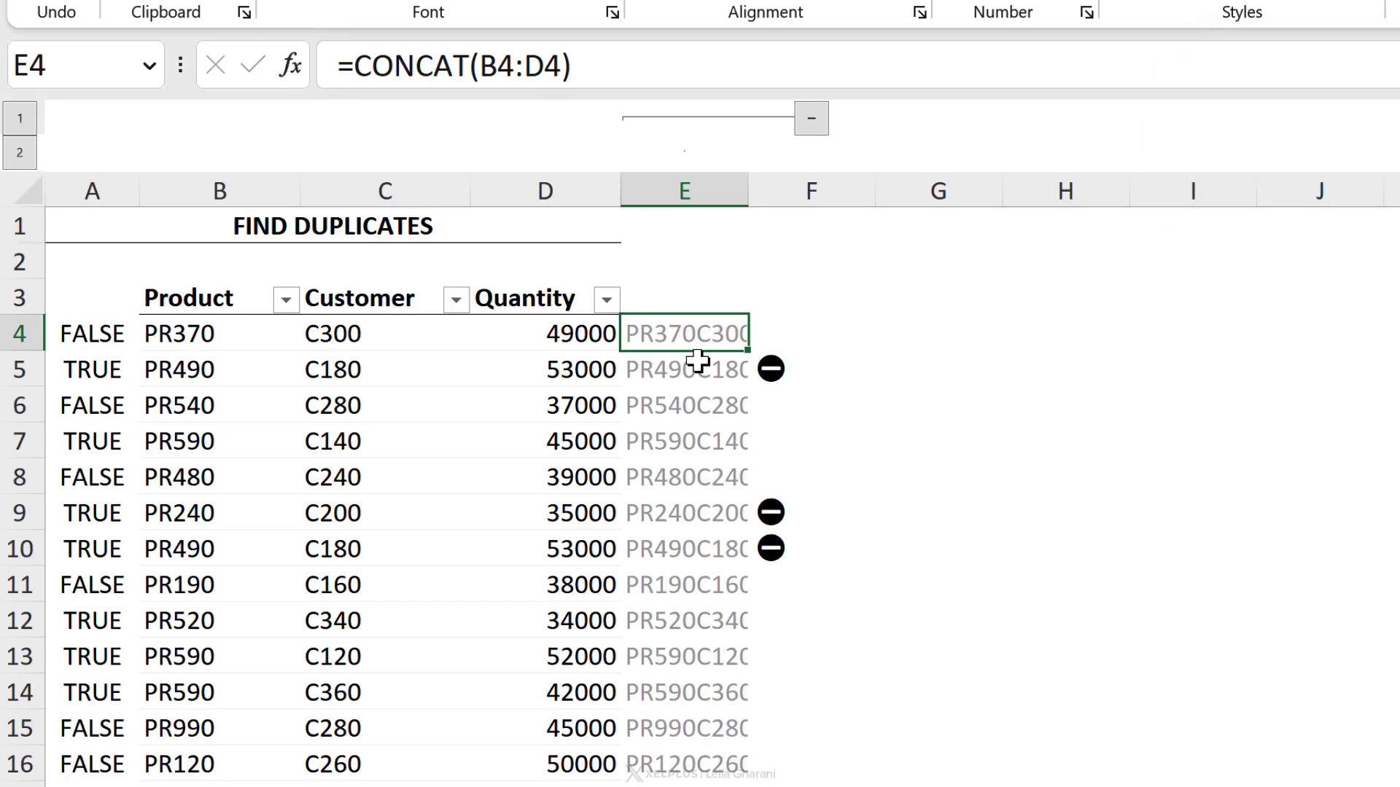
{"action": "left_click", "coordinate": [810, 121]}
Step: Check the F5 marker formula, then select the table data B4:D18 for conditional formatting
{"action": "left_click", "coordinate": [645, 360]}
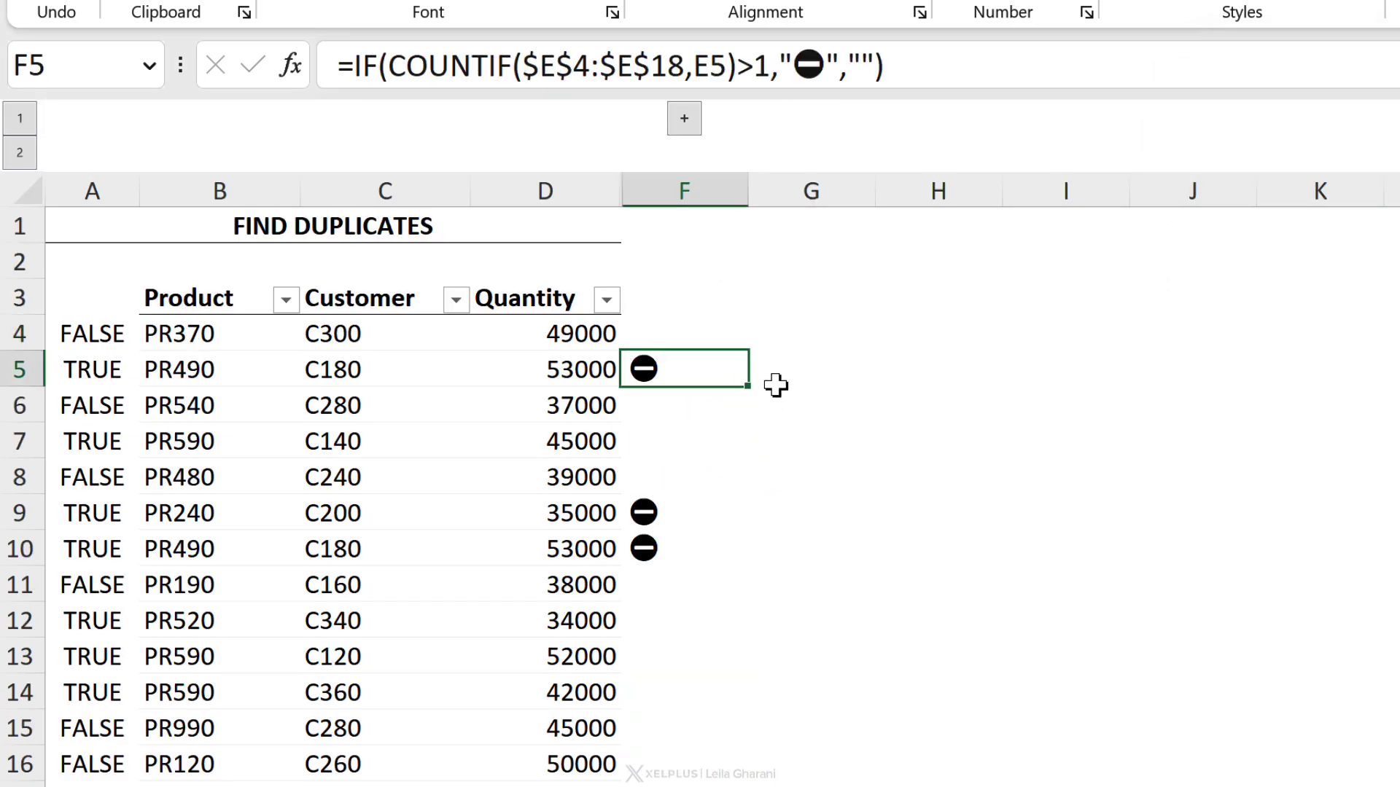
{"action": "left_click_drag", "start_coordinate": [185, 354], "coordinate": [533, 369]}
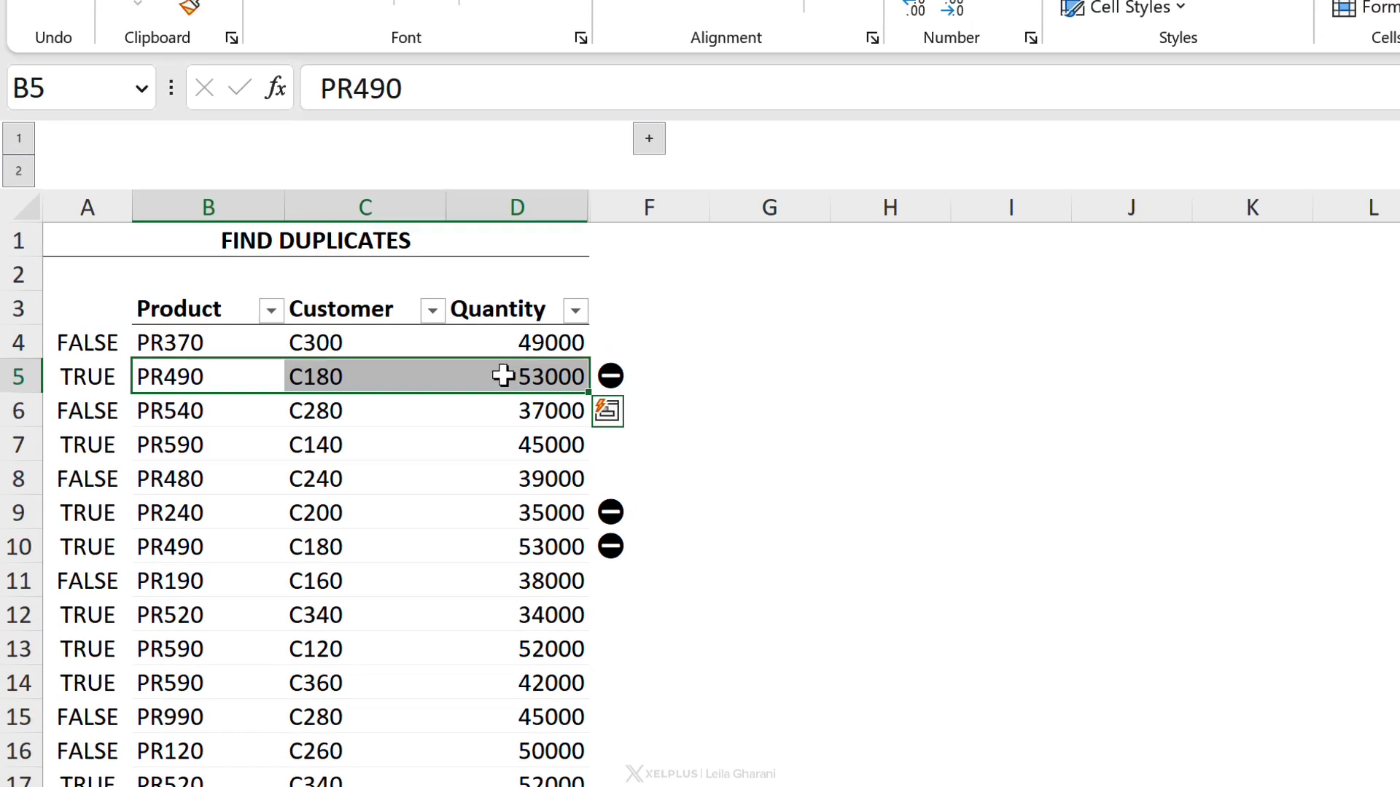
{"action": "left_click_drag", "start_coordinate": [256, 328], "coordinate": [627, 786]}
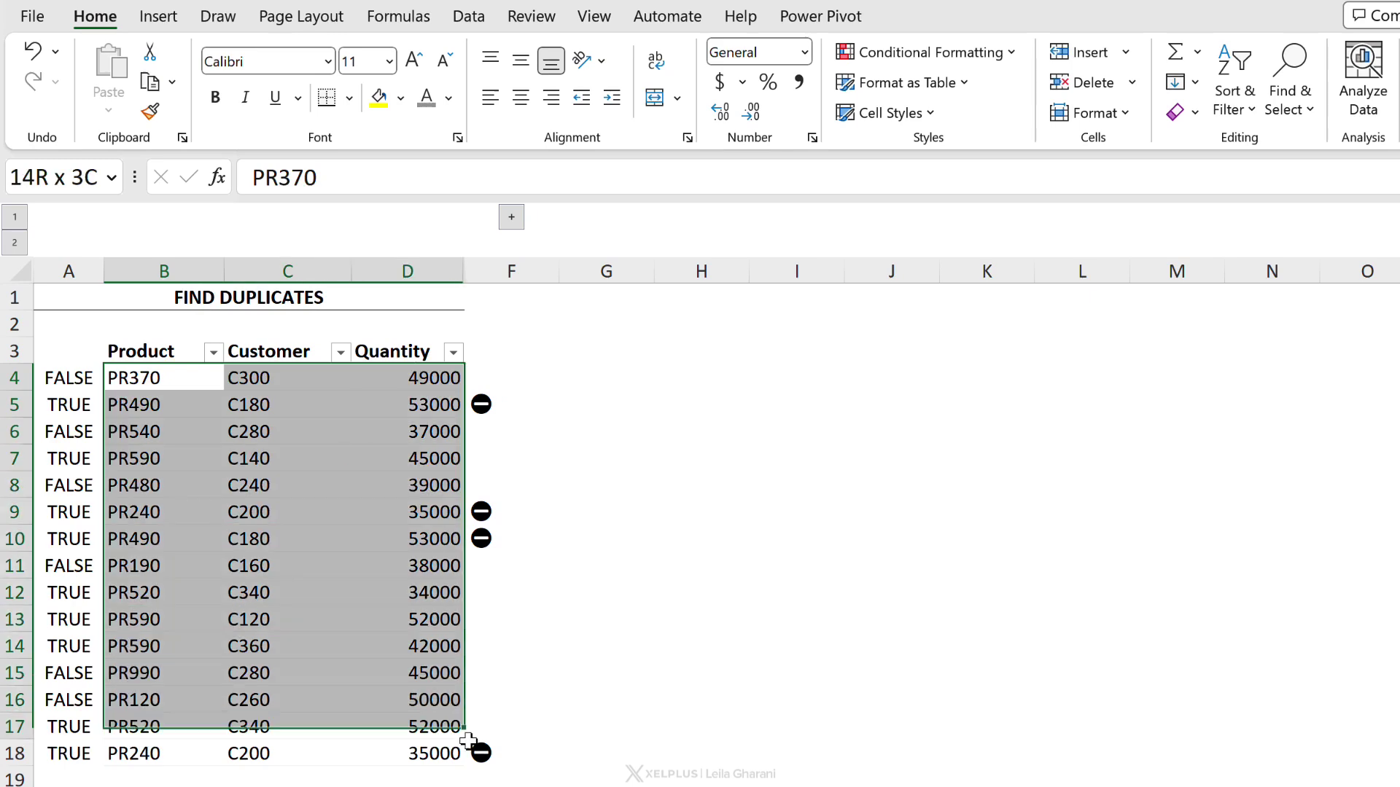
{"action": "left_click_drag", "start_coordinate": [467, 741], "coordinate": [454, 751]}
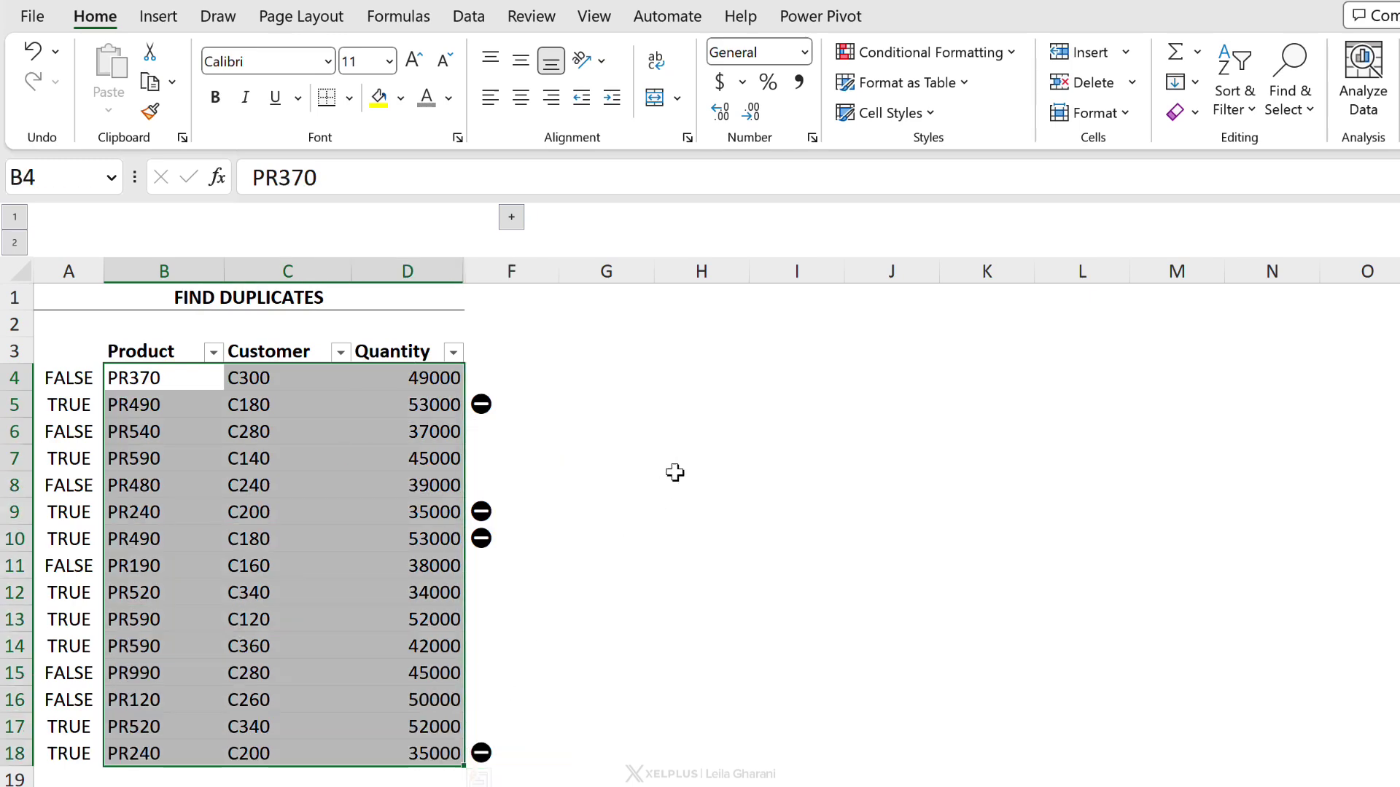
{"action": "left_click", "coordinate": [1005, 58]}
Step: Create a formula-based rule with the condition =$F$4="⛔", inserting the emoji via the emoji picker
{"action": "left_click", "coordinate": [909, 374]}
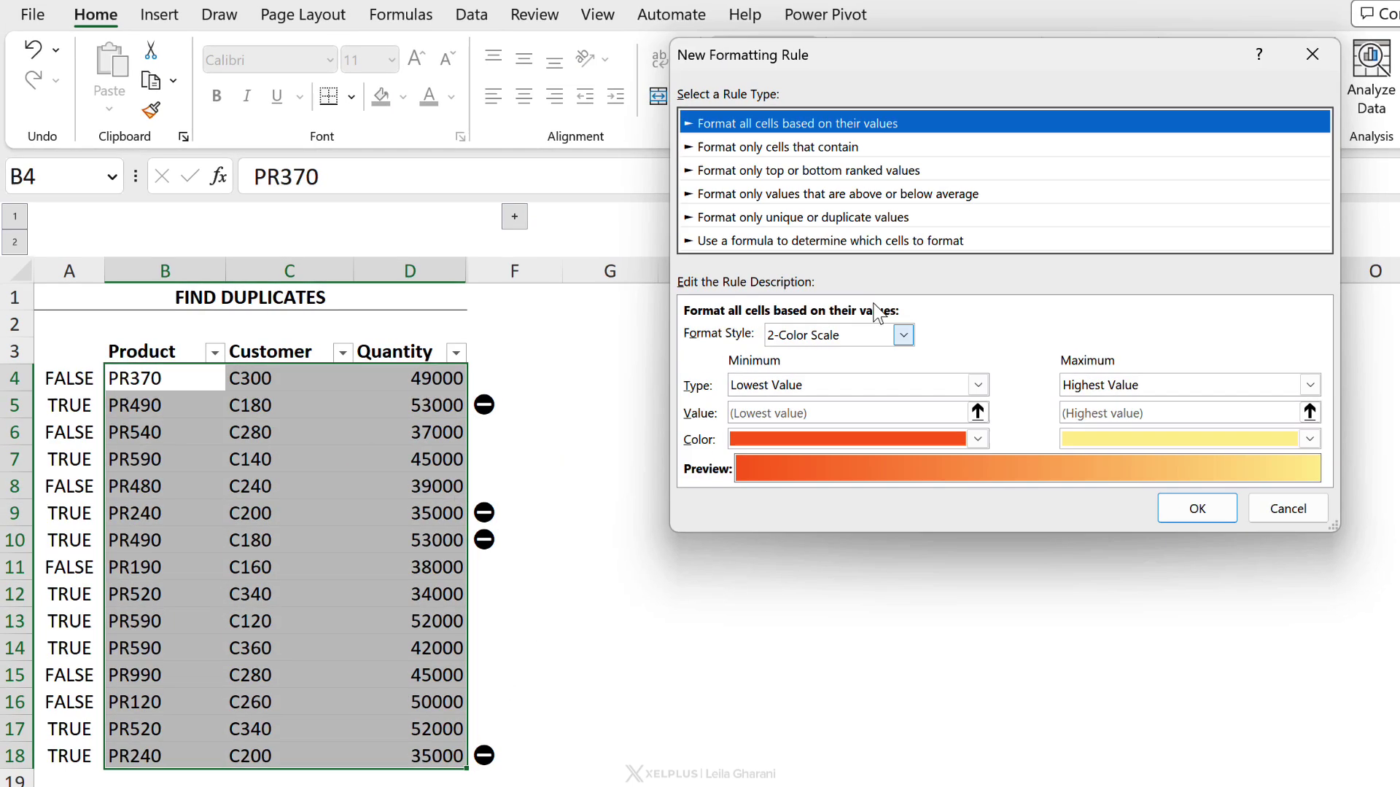
{"action": "left_click", "coordinate": [758, 239]}
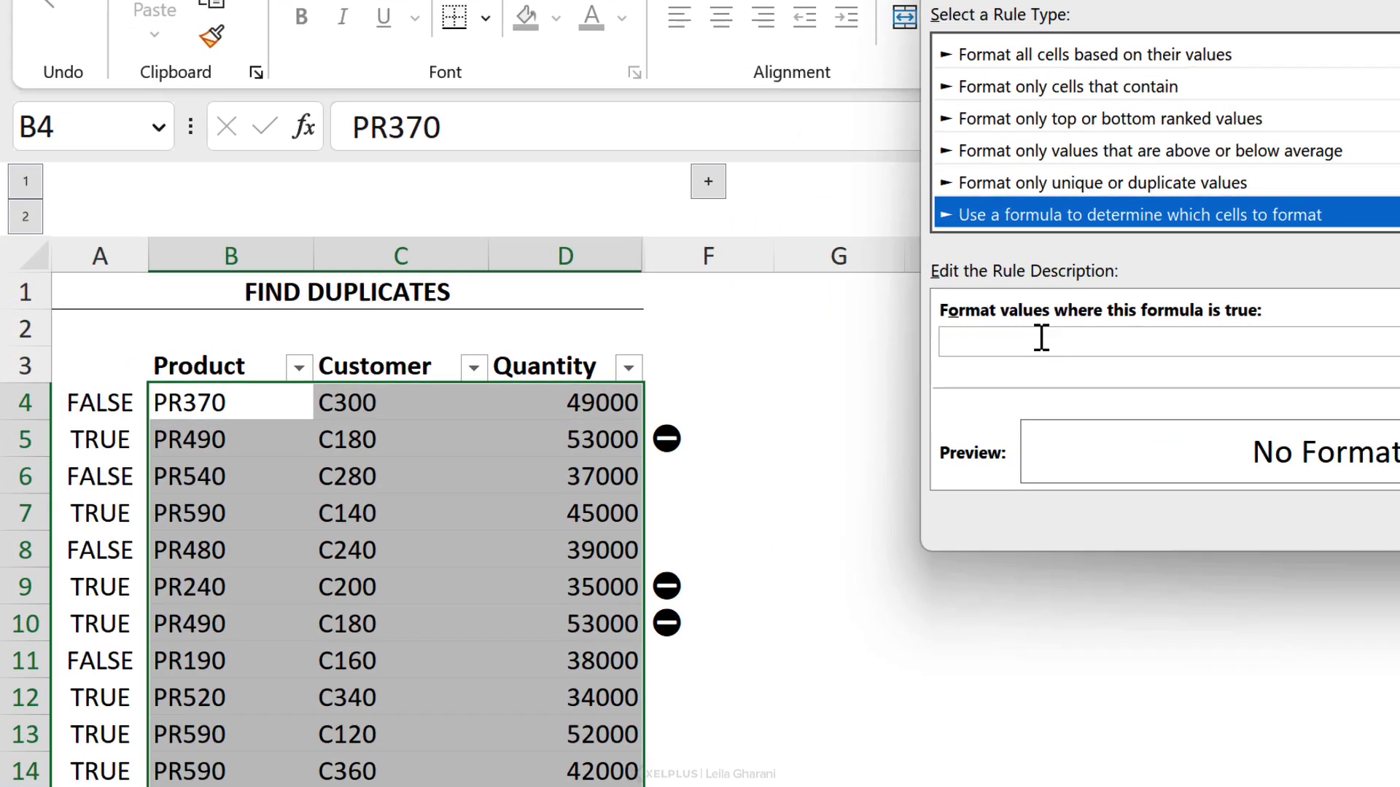
{"action": "left_click", "coordinate": [1006, 339]}
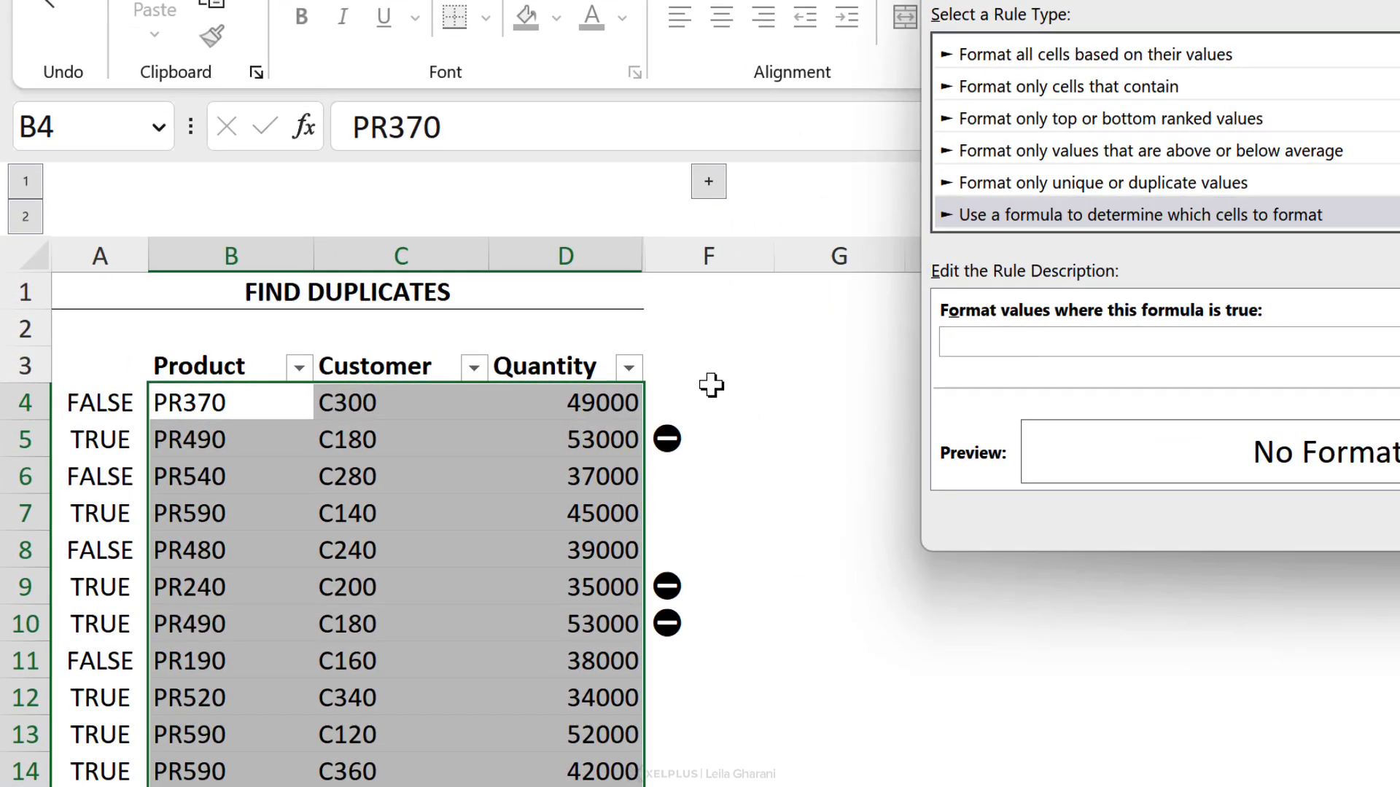
{"action": "left_click", "coordinate": [666, 399]}
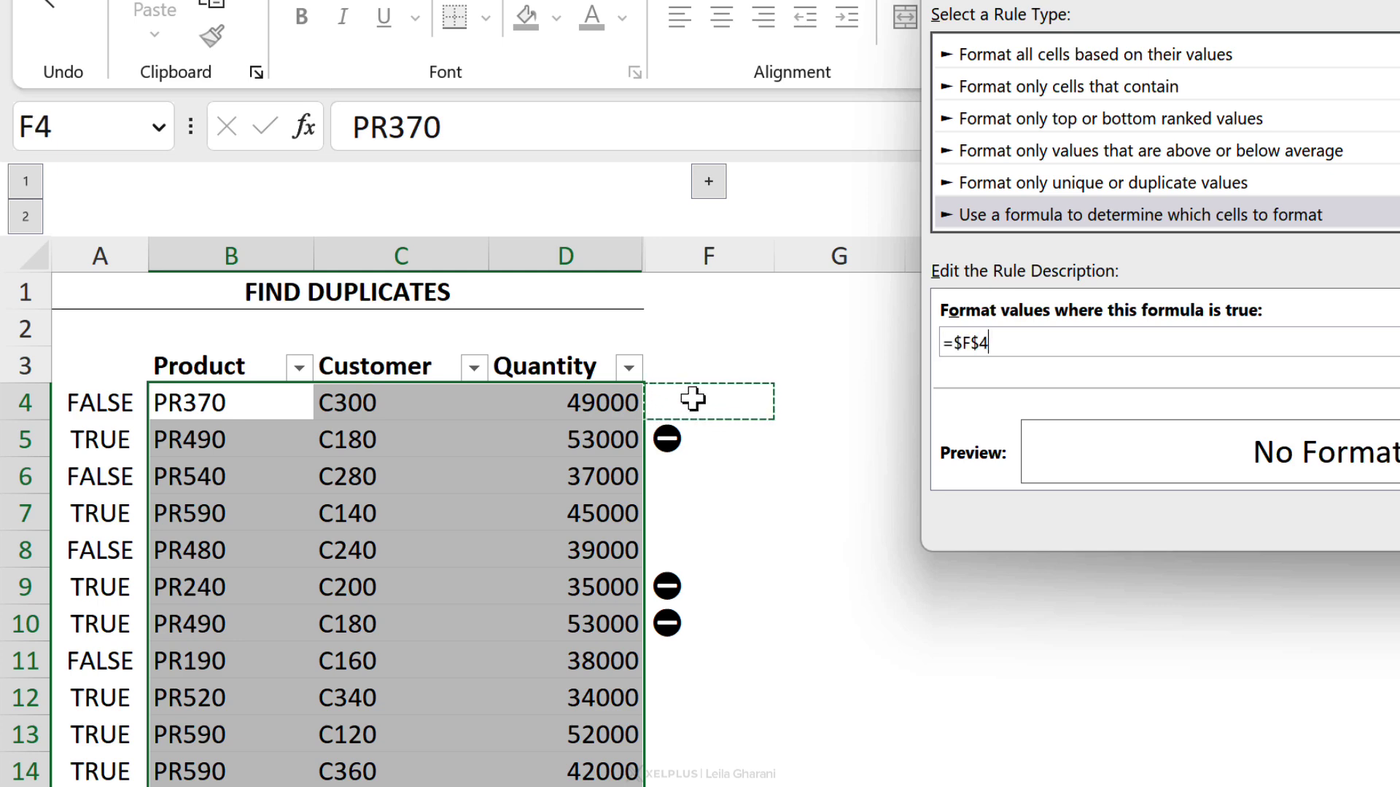
{"action": "type", "text": "="}
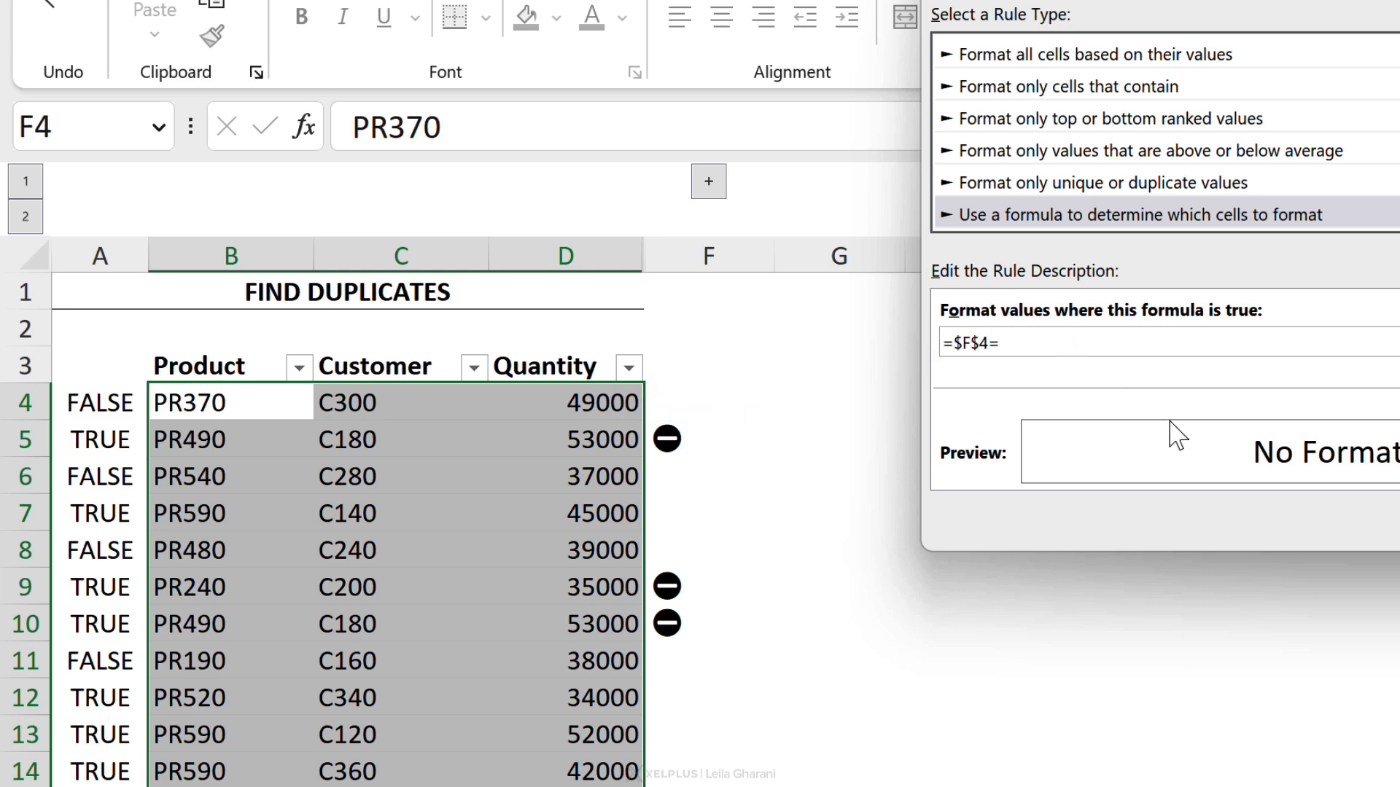
{"action": "key", "text": "super+period"}
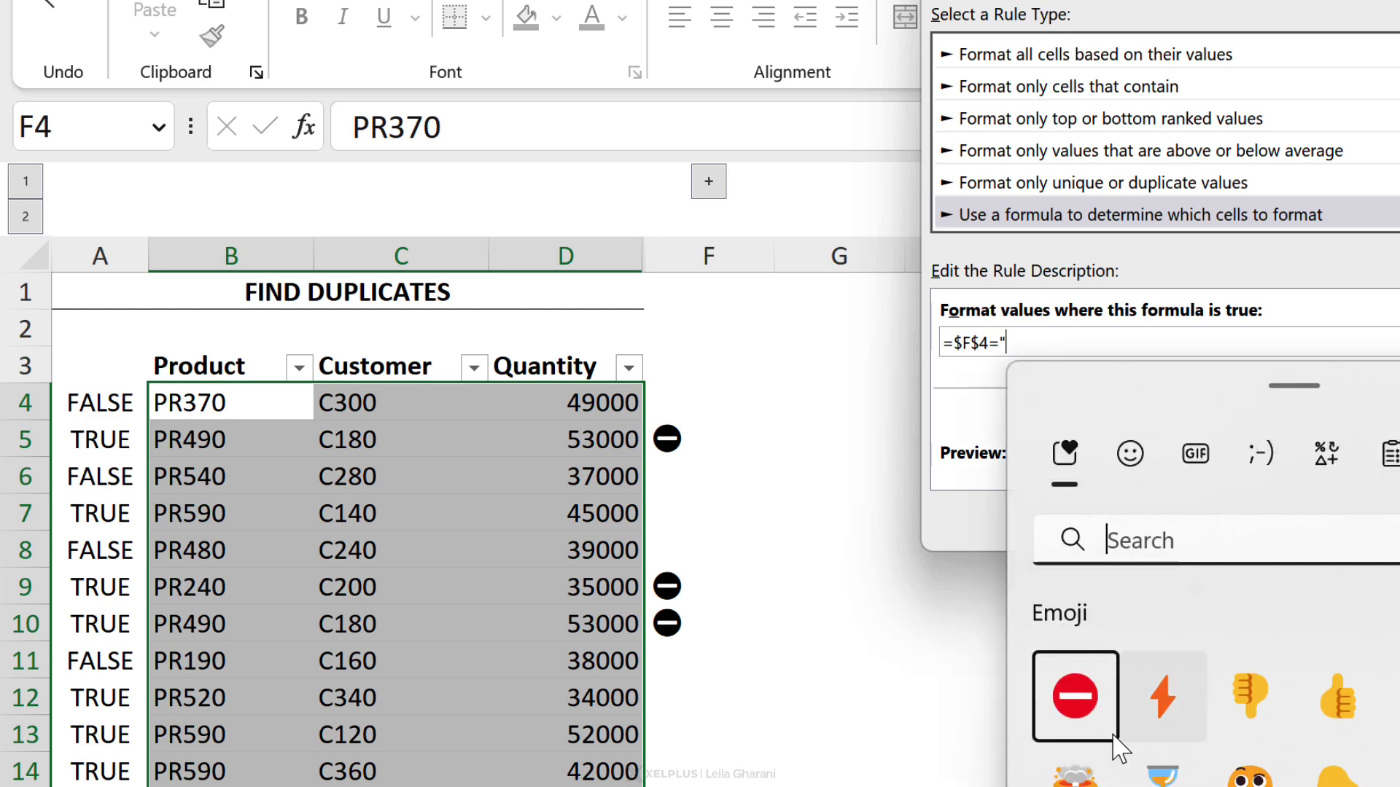
{"action": "left_click", "coordinate": [1088, 706]}
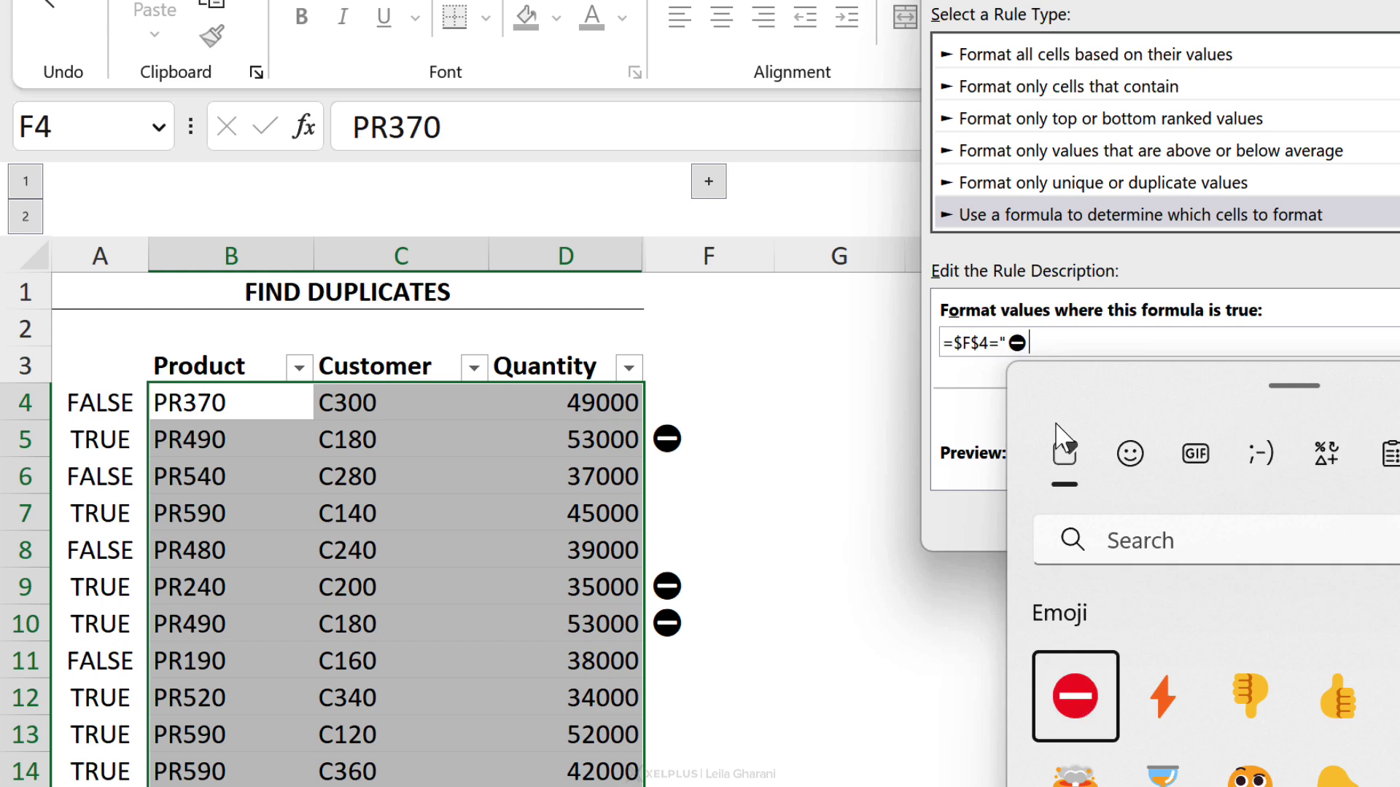
{"action": "left_click", "coordinate": [1062, 343]}
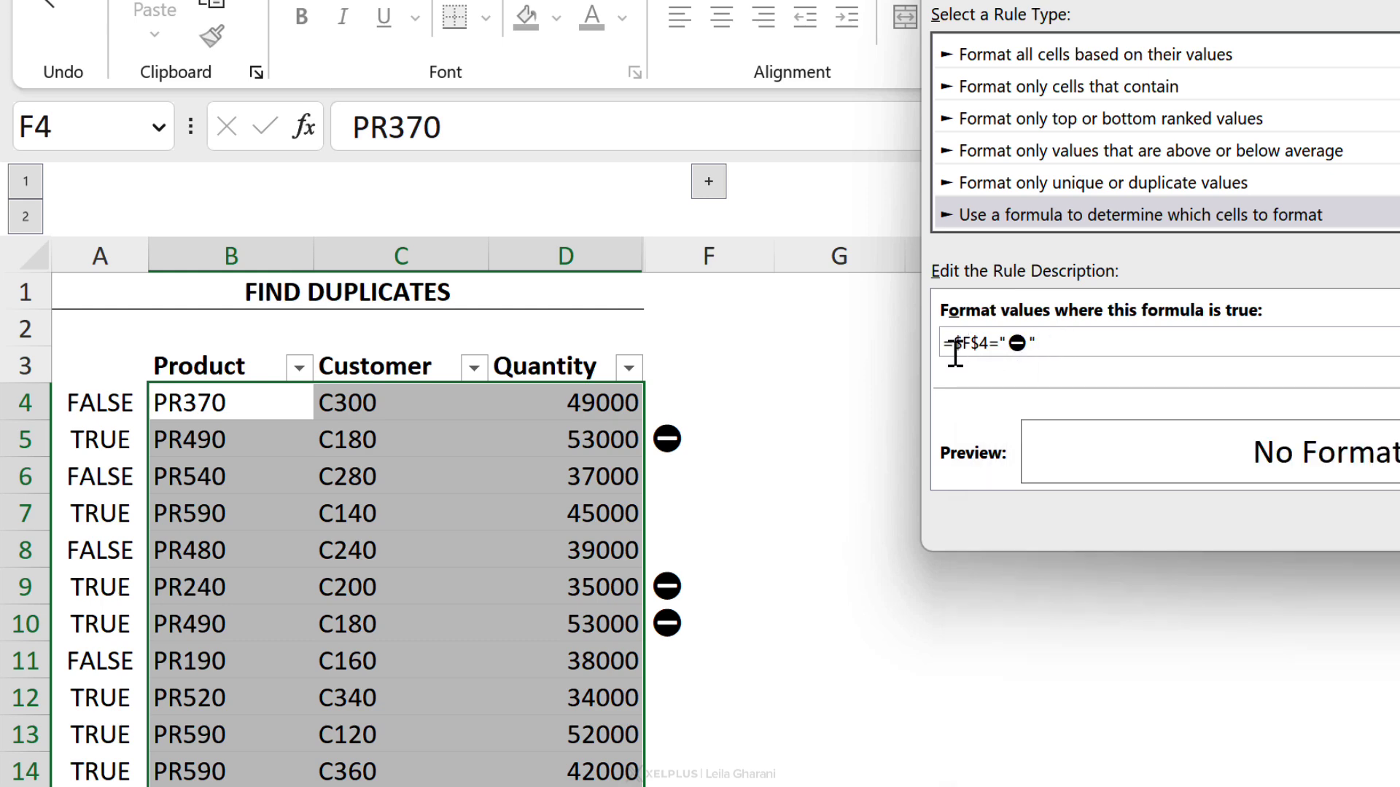
Step: Remove the dollar sign before the row number so the condition reads =$F4="⛔"
{"action": "left_click_drag", "start_coordinate": [958, 343], "coordinate": [993, 344]}
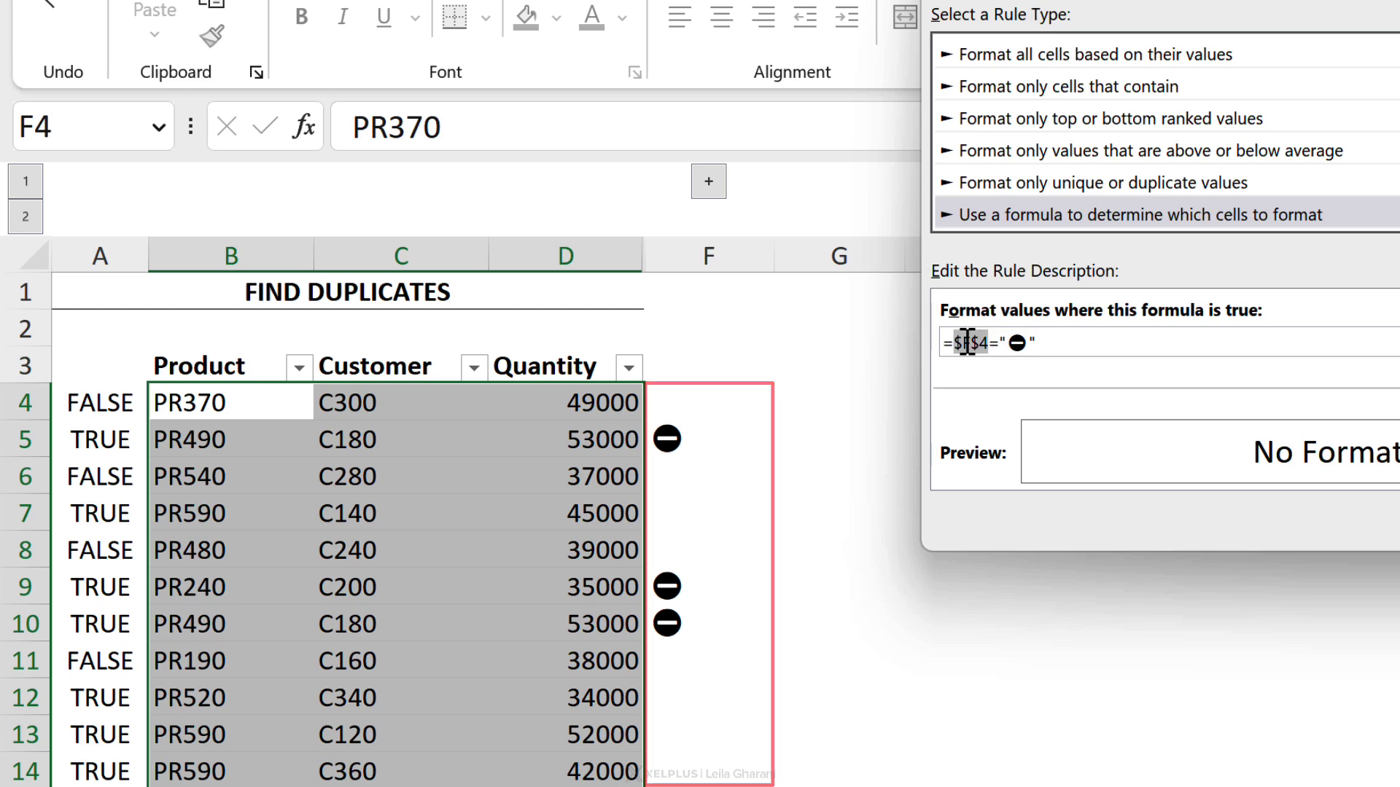
{"action": "left_click", "coordinate": [962, 344]}
{"action": "left_click_drag", "start_coordinate": [963, 344], "coordinate": [956, 343]}
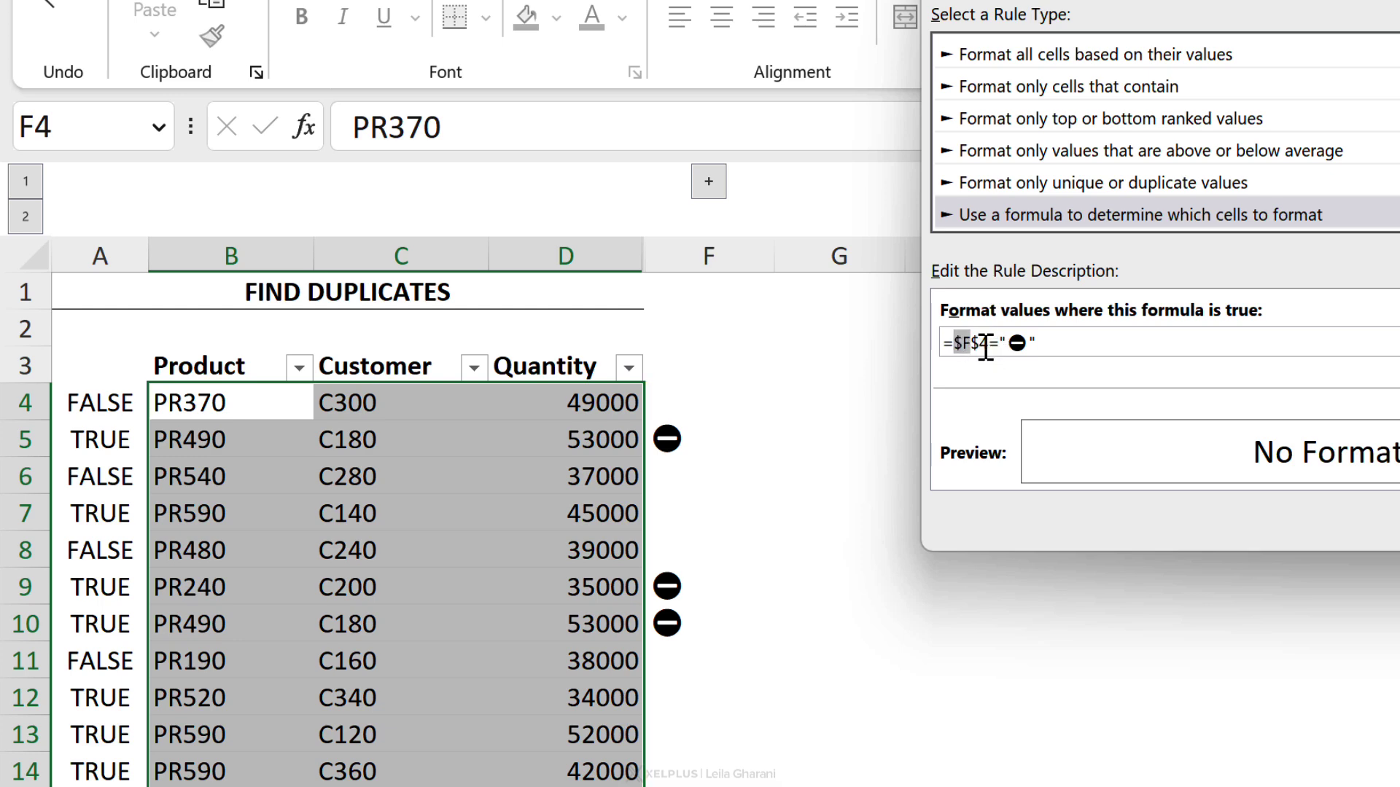
{"action": "left_click", "coordinate": [981, 344]}
{"action": "key", "text": "BackSpace"}
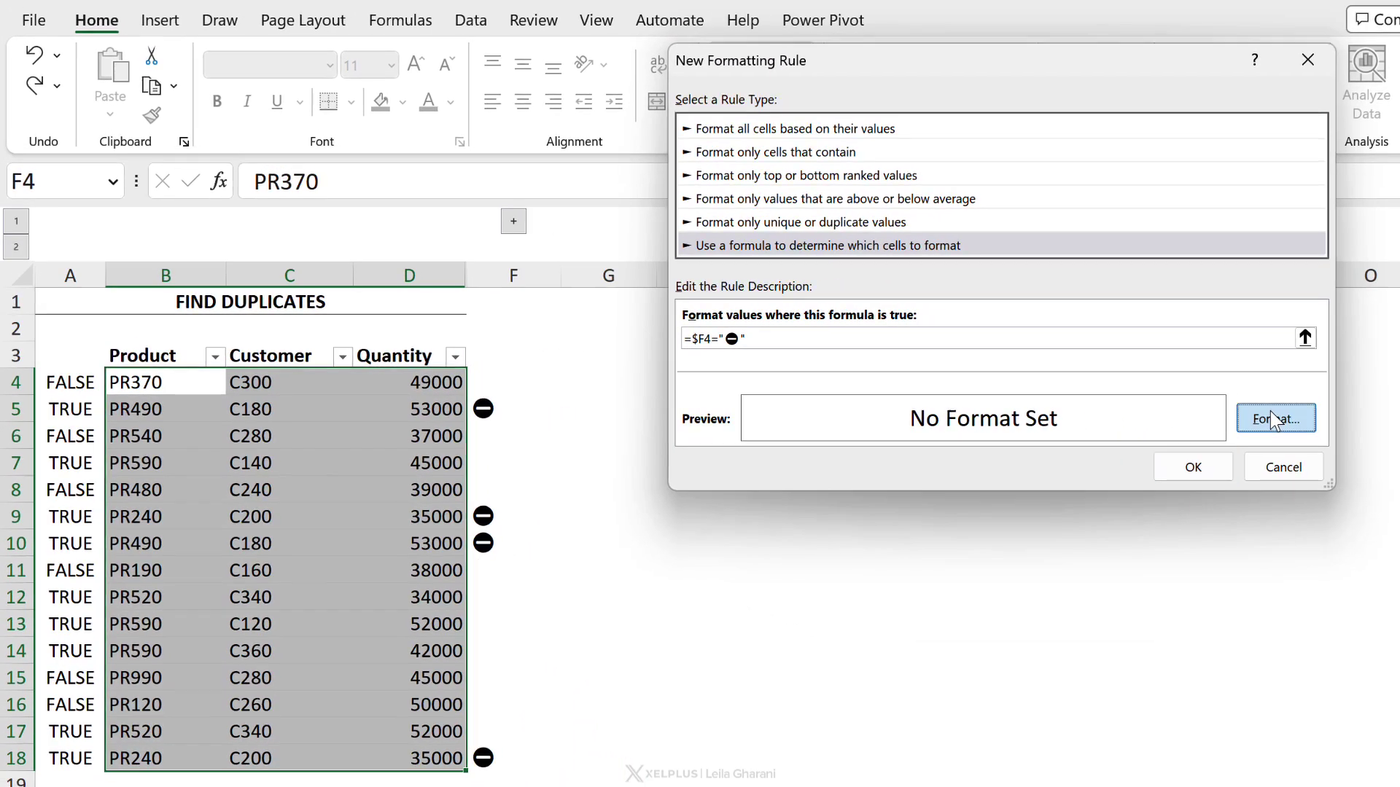
Step: Give the rule a light yellow fill and apply it, shading duplicate rows 5, 9, 10 and 18
{"action": "left_click", "coordinate": [1270, 418]}
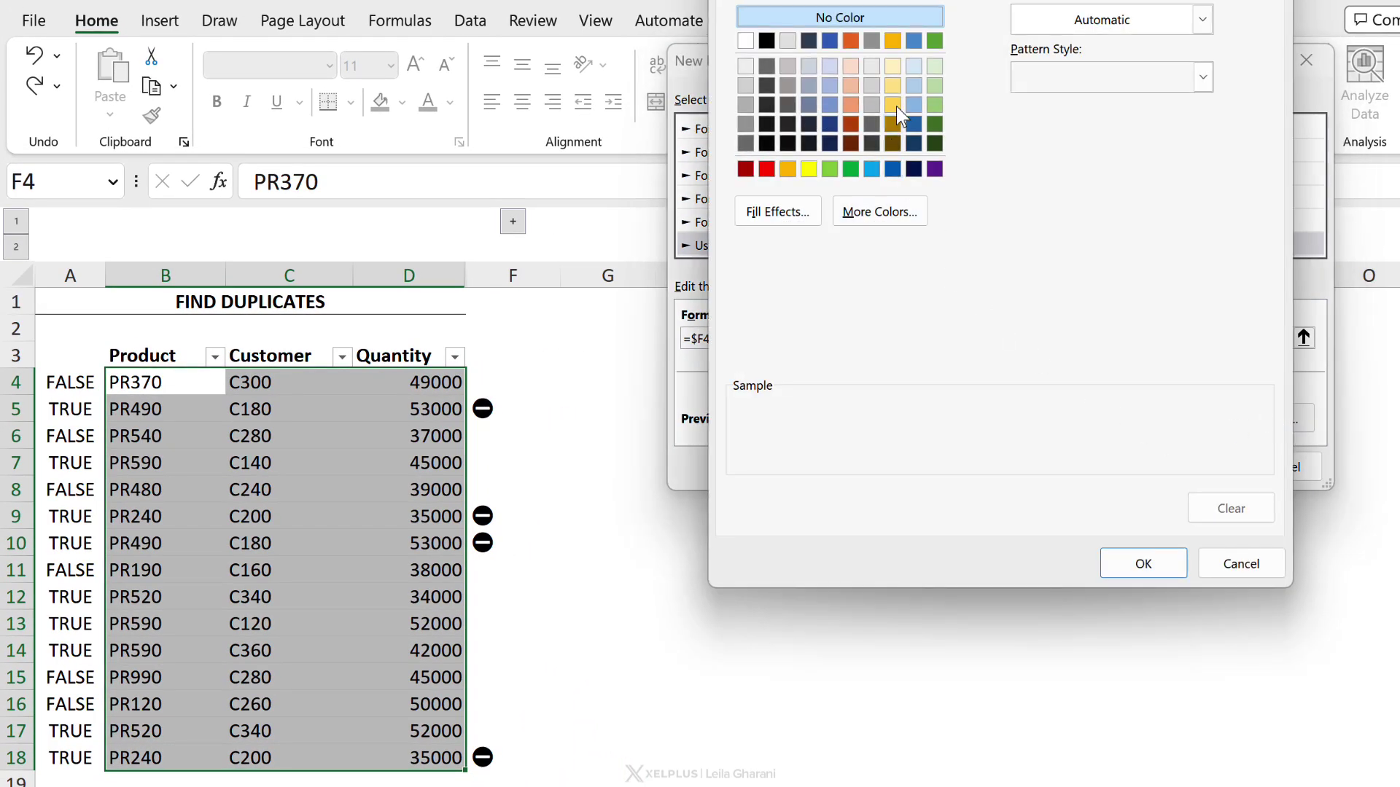
{"action": "left_click", "coordinate": [892, 67]}
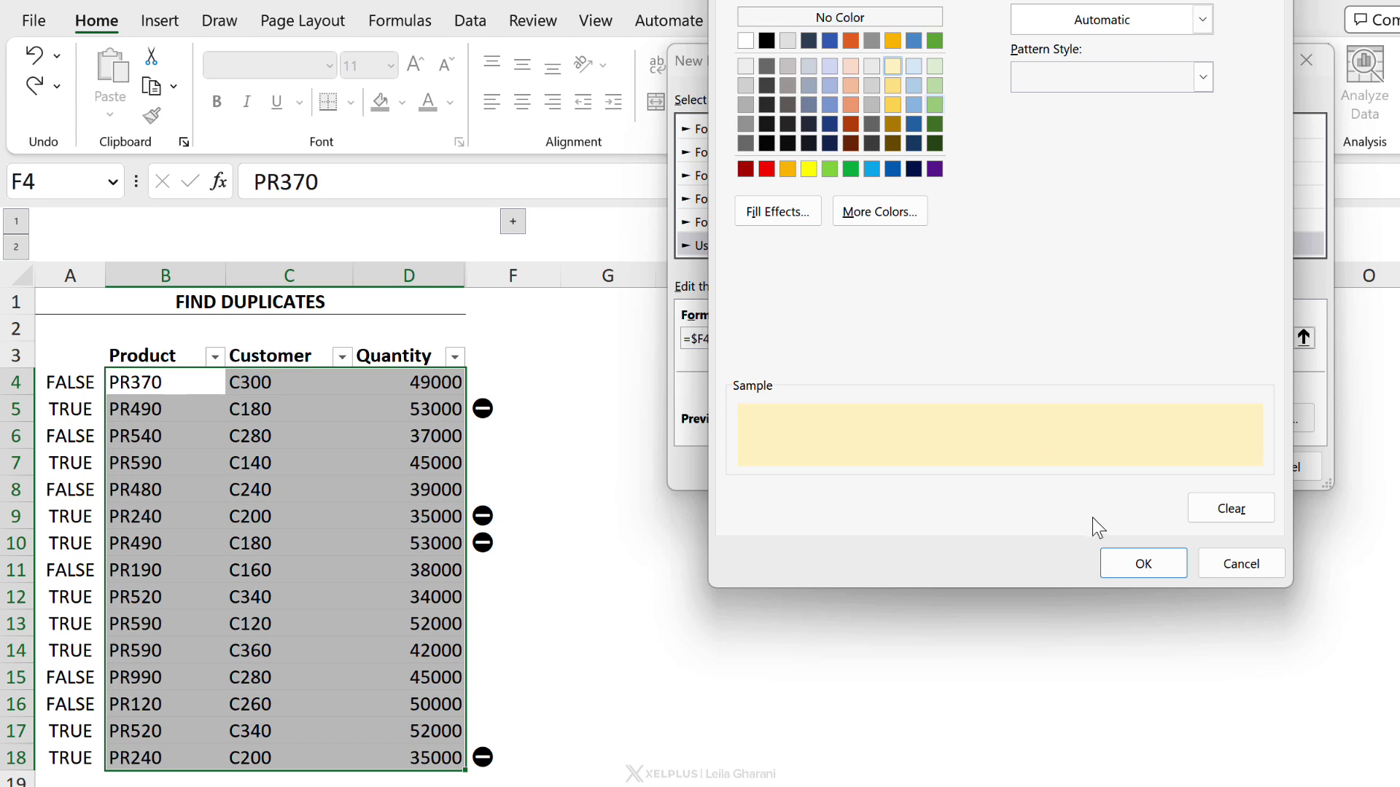
{"action": "left_click", "coordinate": [1142, 563]}
{"action": "left_click", "coordinate": [1187, 473]}
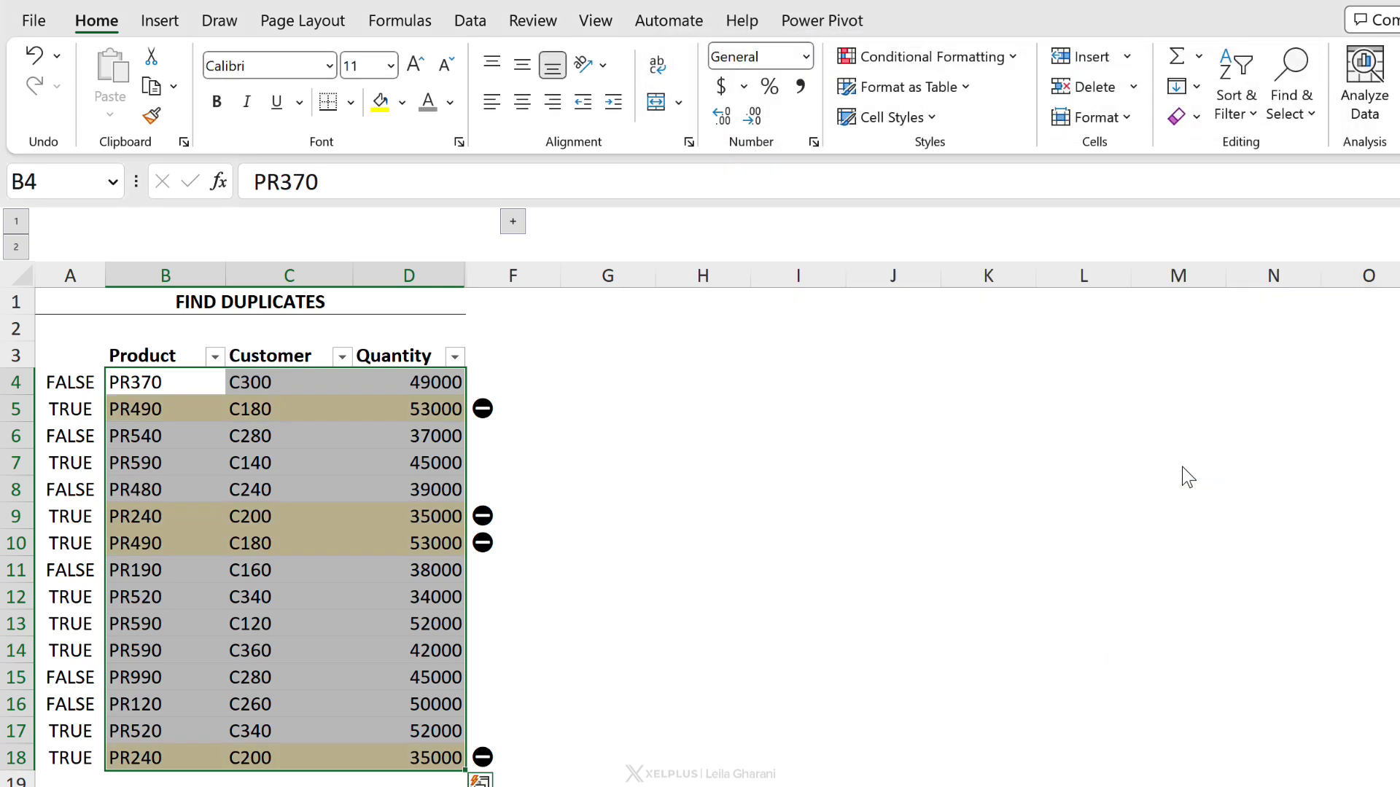
{"action": "left_click", "coordinate": [166, 521]}
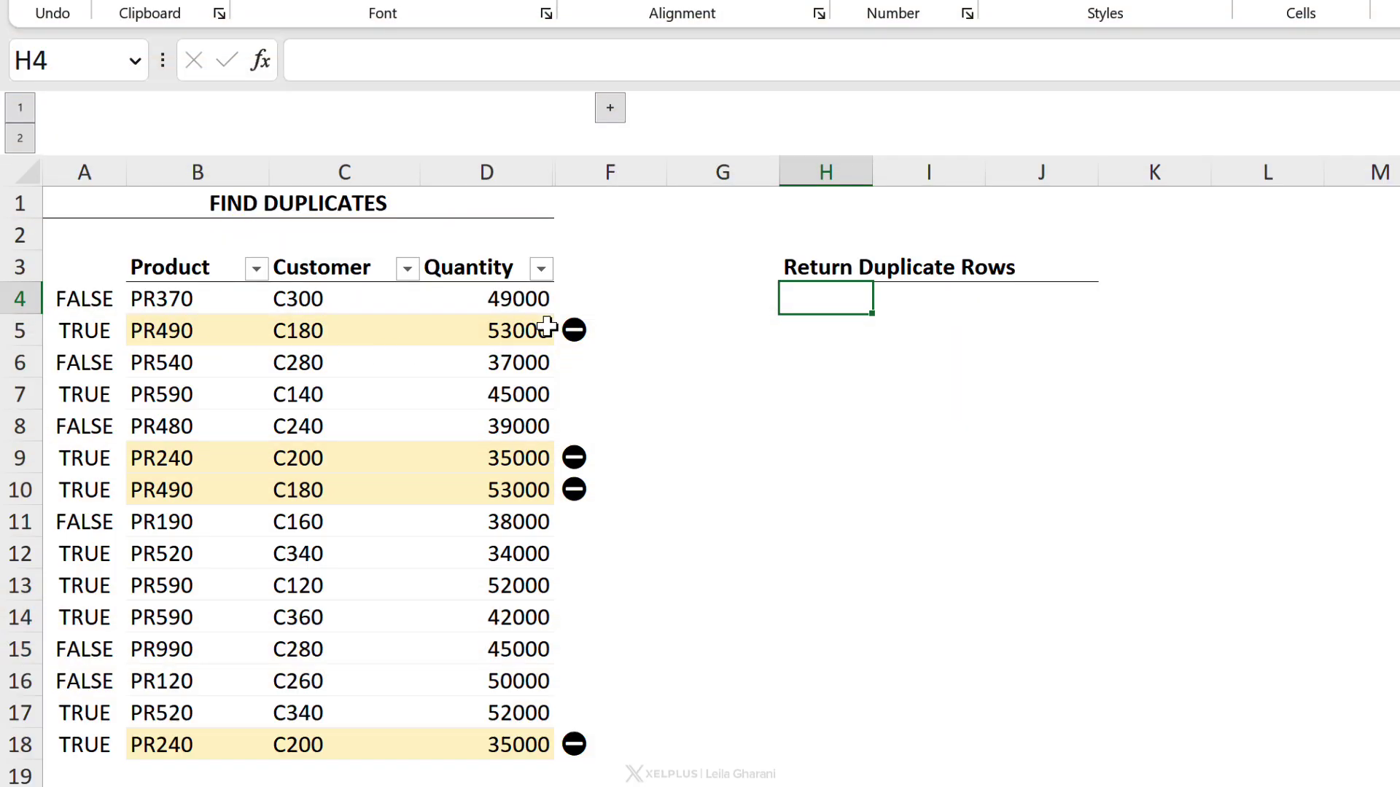
Step: Expand the collapsed column group to reveal E4's CONCAT key formula, then return to H4
{"action": "left_click_drag", "start_coordinate": [588, 290], "coordinate": [610, 744]}
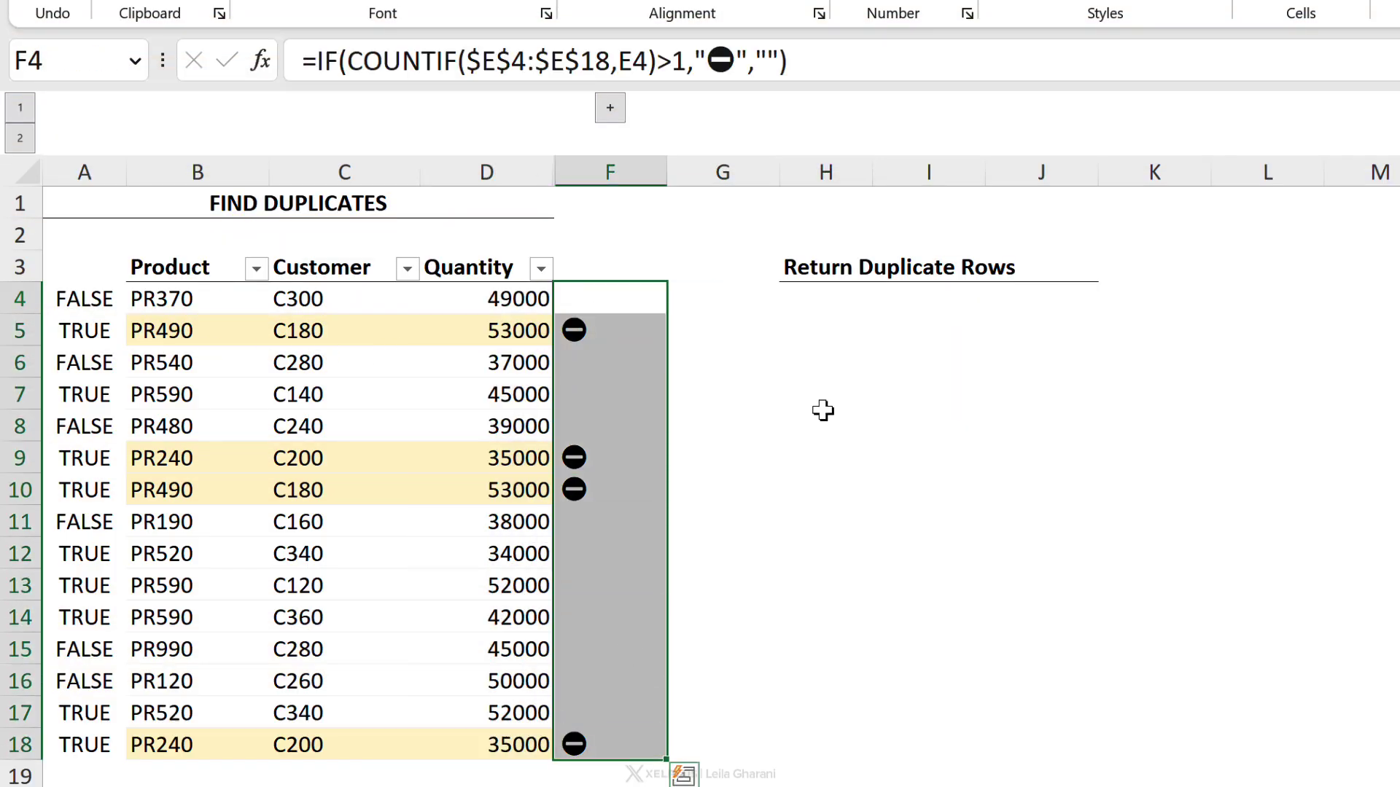
{"action": "left_click", "coordinate": [831, 298]}
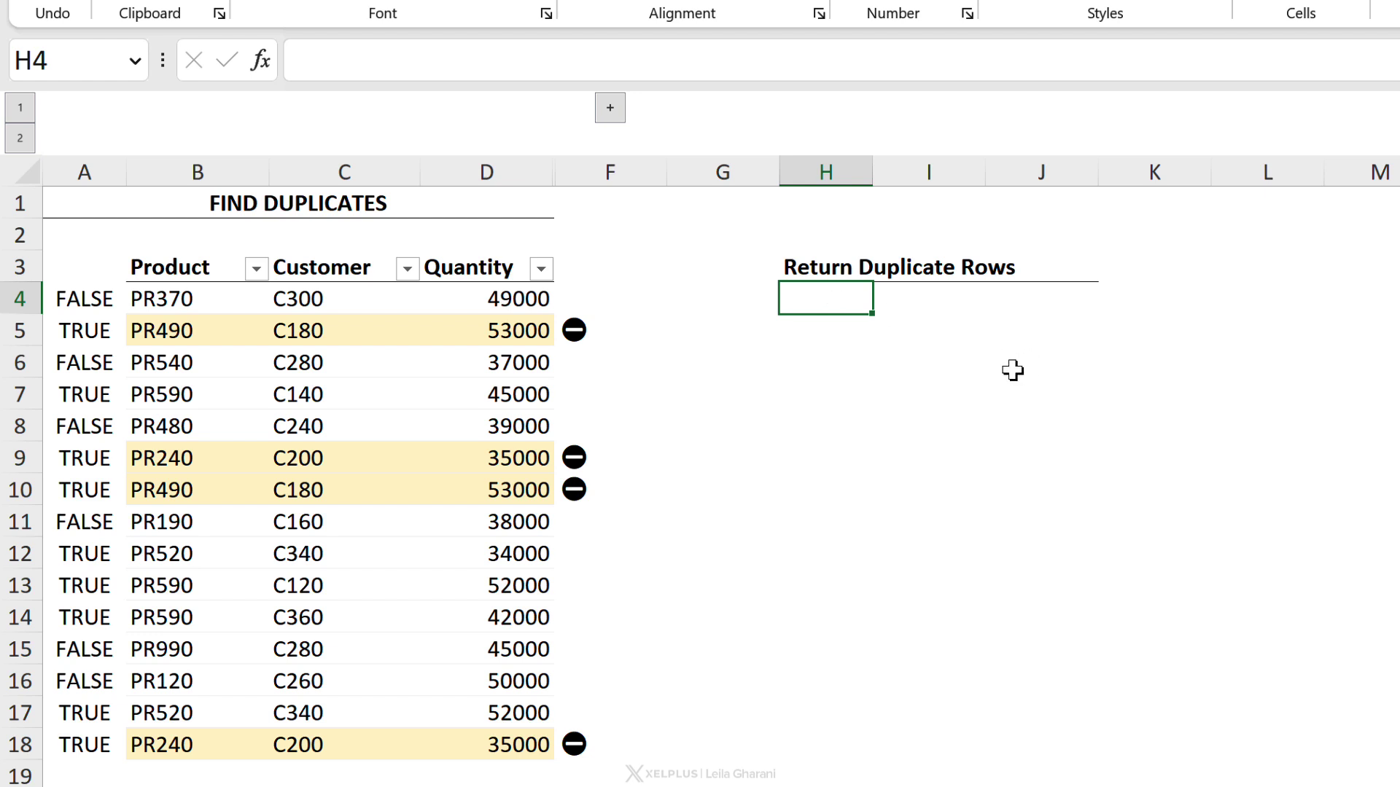
{"action": "left_click", "coordinate": [613, 118]}
{"action": "left_click", "coordinate": [648, 300]}
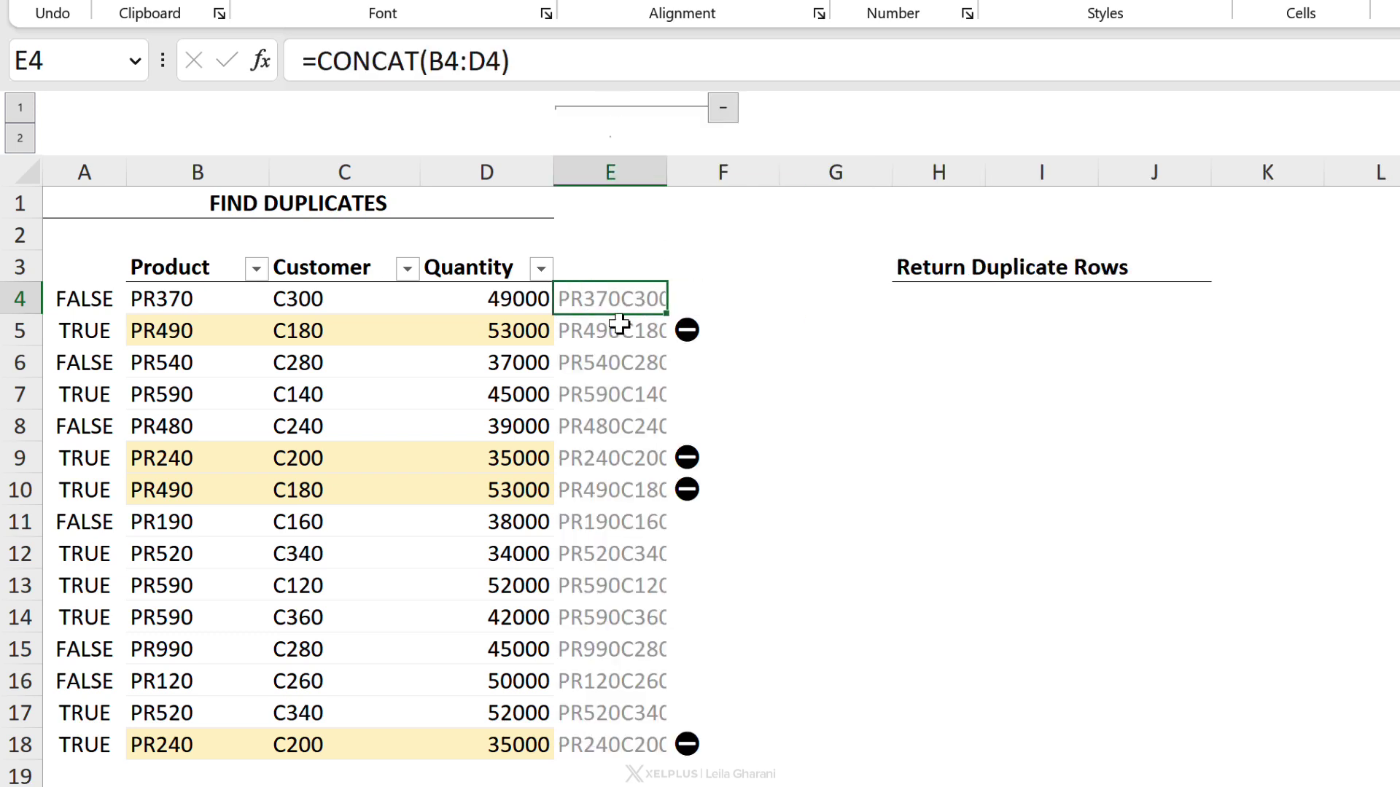
{"action": "left_click", "coordinate": [932, 312]}
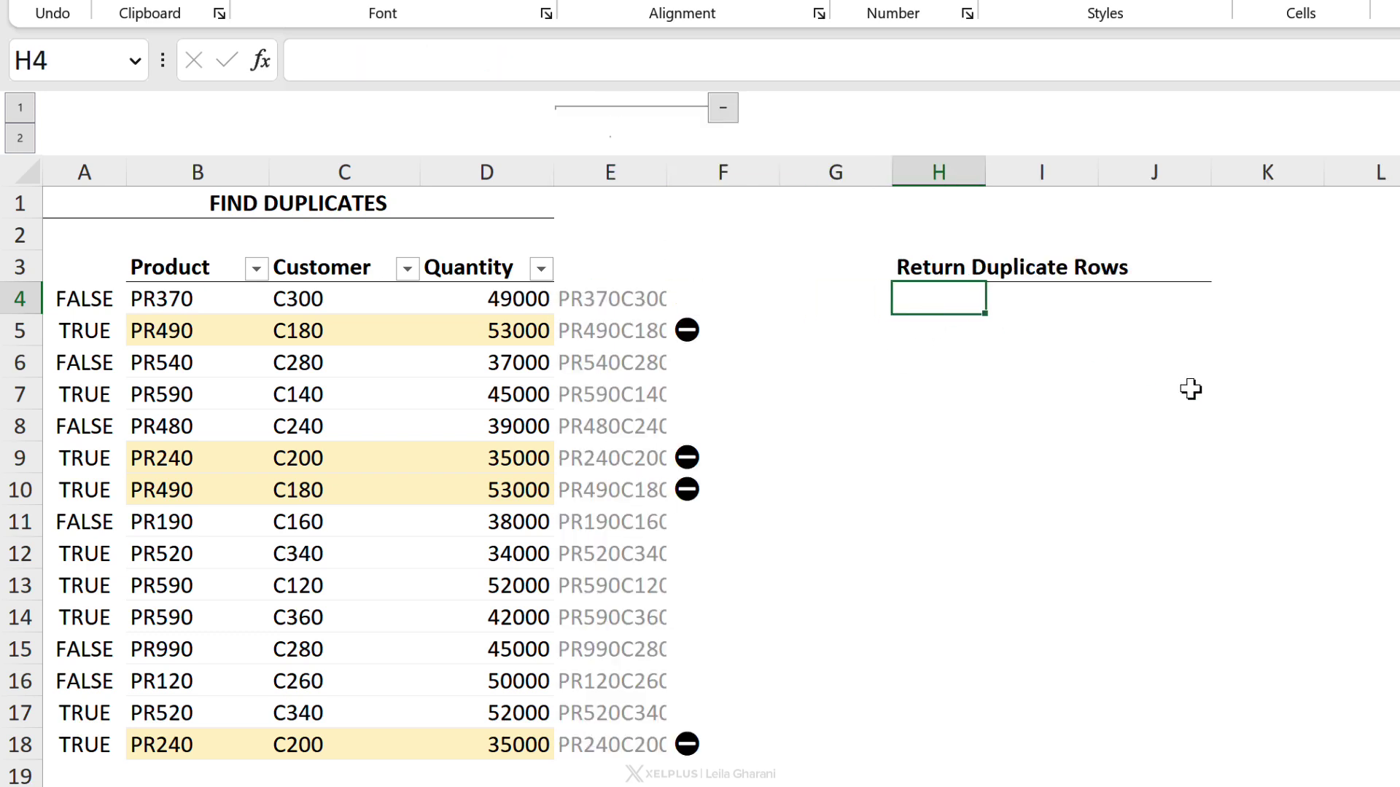
Step: In H4 start a FILTER formula returning the rows of B4:D18
{"action": "type", "text": "=filt"}
{"action": "key", "text": "Tab"}
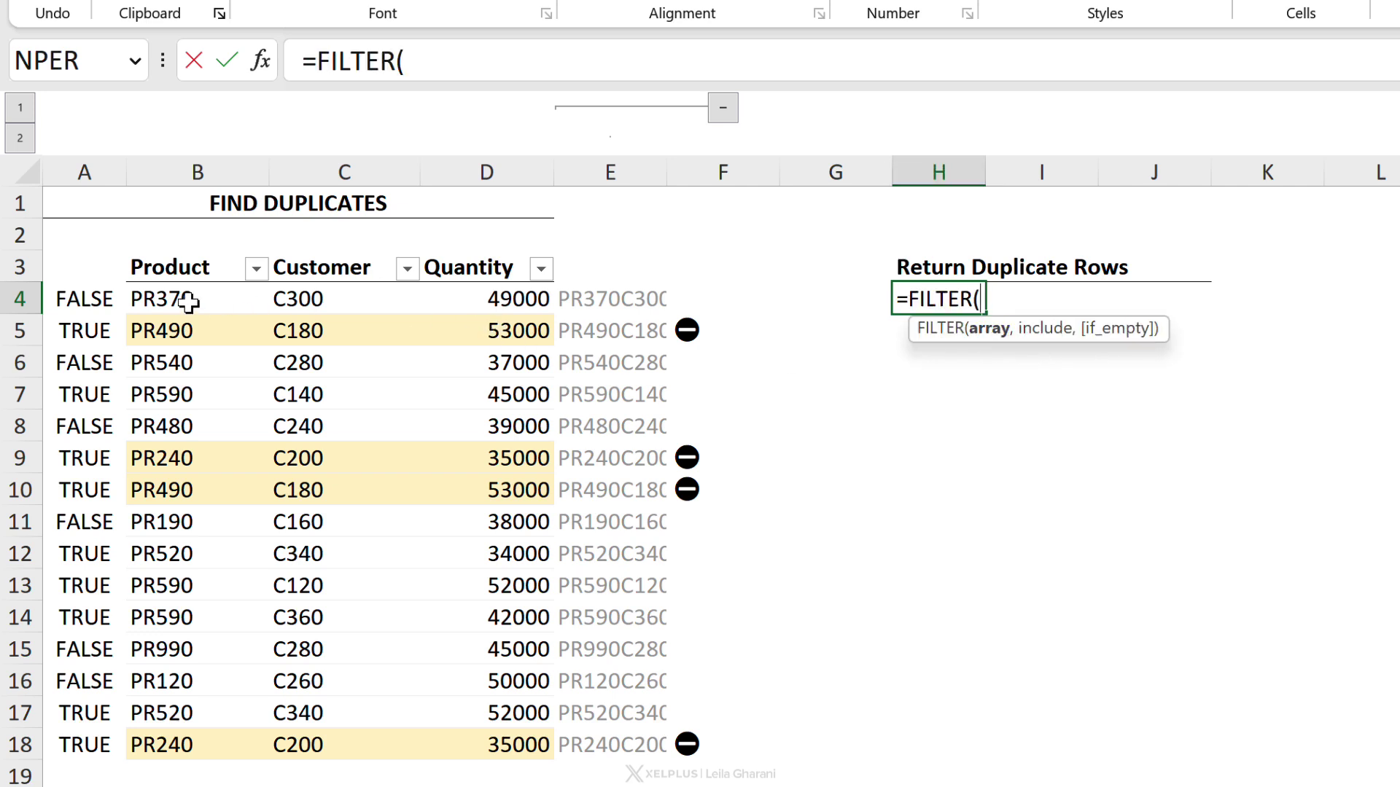
{"action": "left_click_drag", "start_coordinate": [187, 303], "coordinate": [486, 743]}
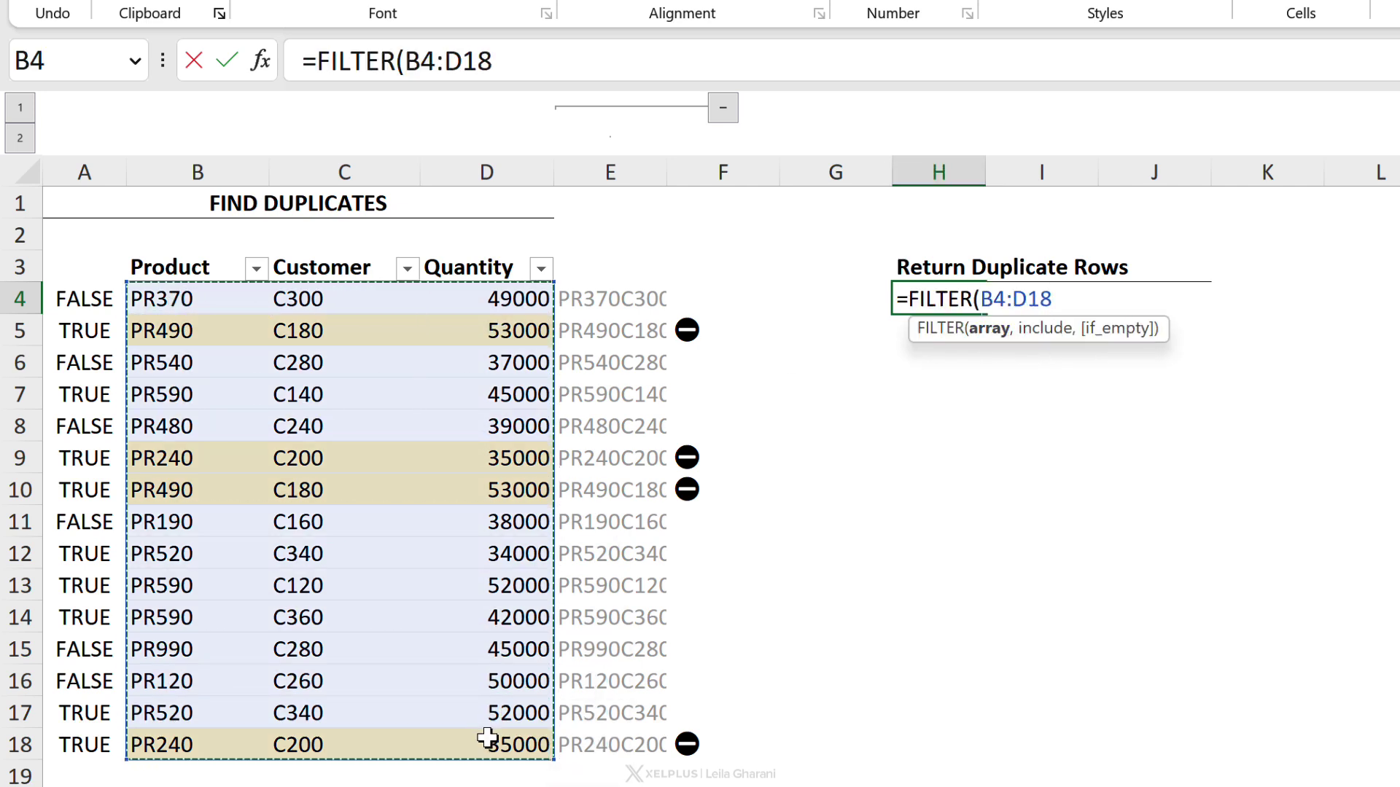
{"action": "type", "text": ","}
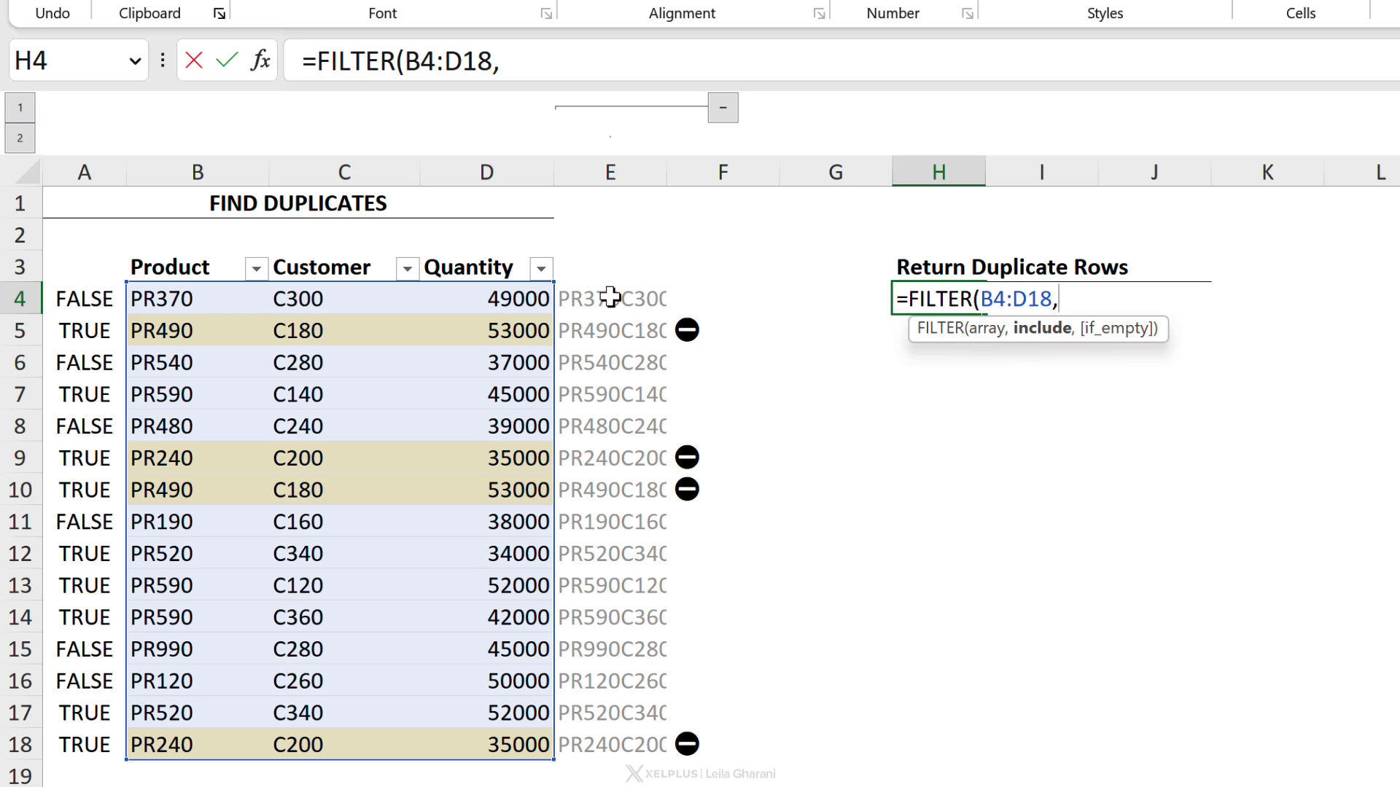
Step: Add the condition COUNTIF(E4:E18,E4:E18)>1 with an "" fallback and enter it to spill duplicates
{"action": "type", "text": "count"}
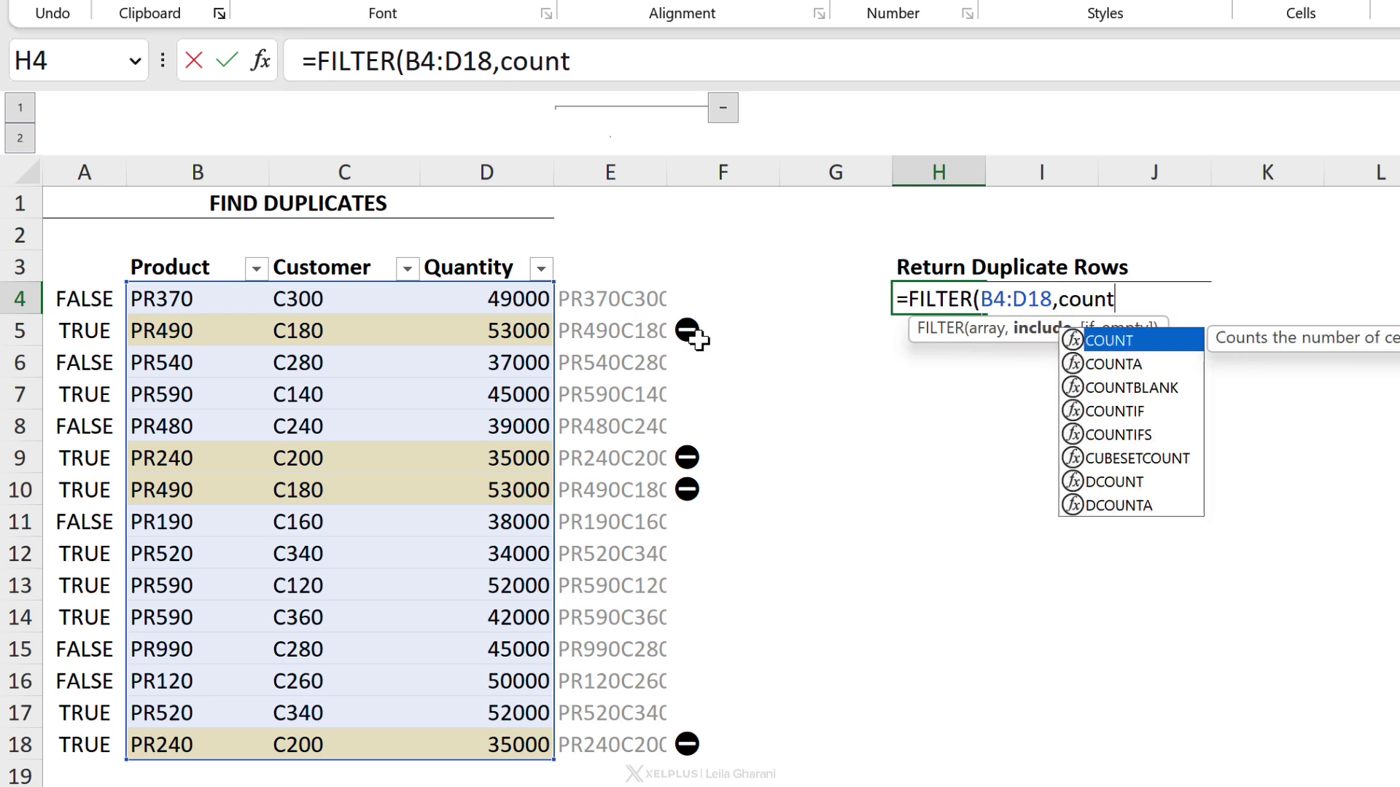
{"action": "key", "text": "Down"}
{"action": "key", "text": "Down"}
{"action": "key", "text": "Down"}
{"action": "key", "text": "Tab"}
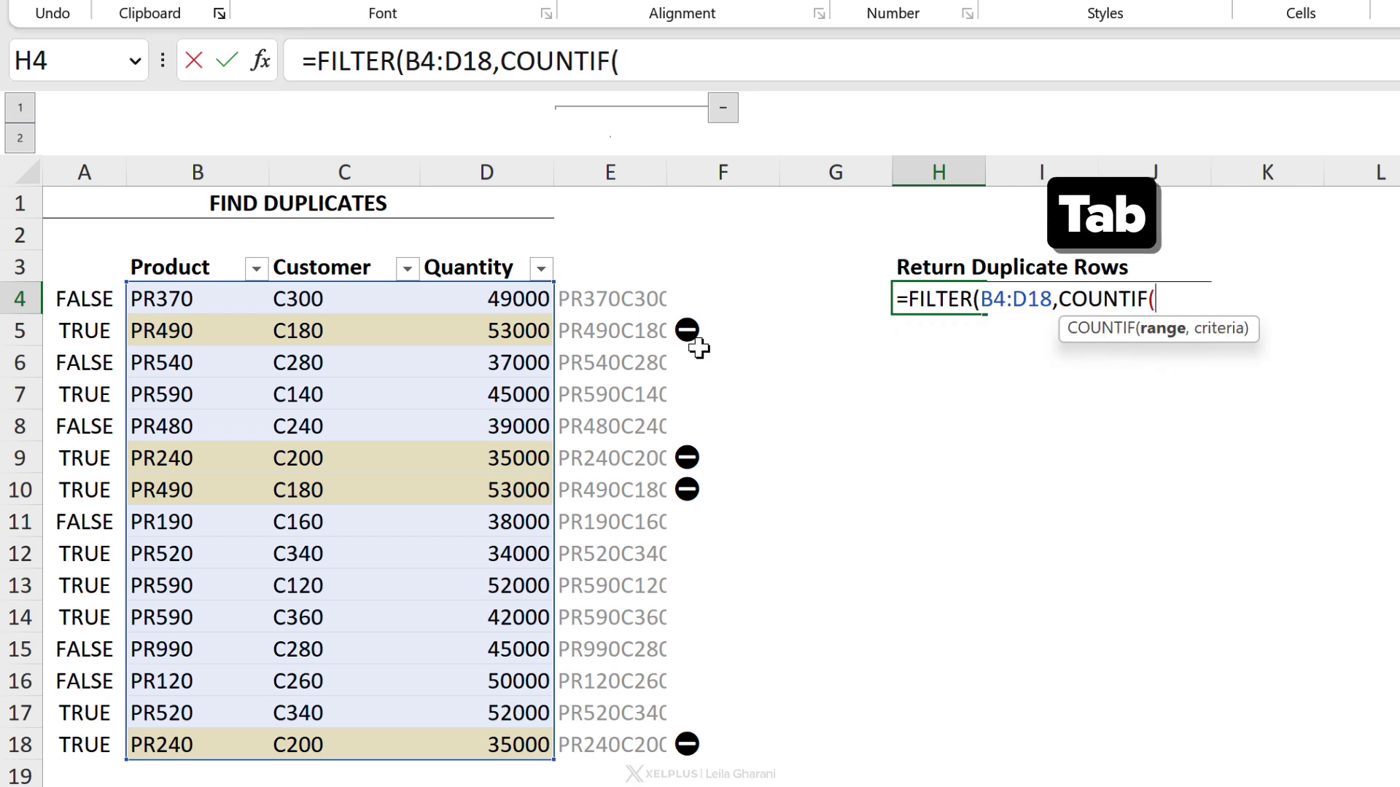
{"action": "left_click_drag", "start_coordinate": [611, 299], "coordinate": [618, 731]}
{"action": "type", "text": ","}
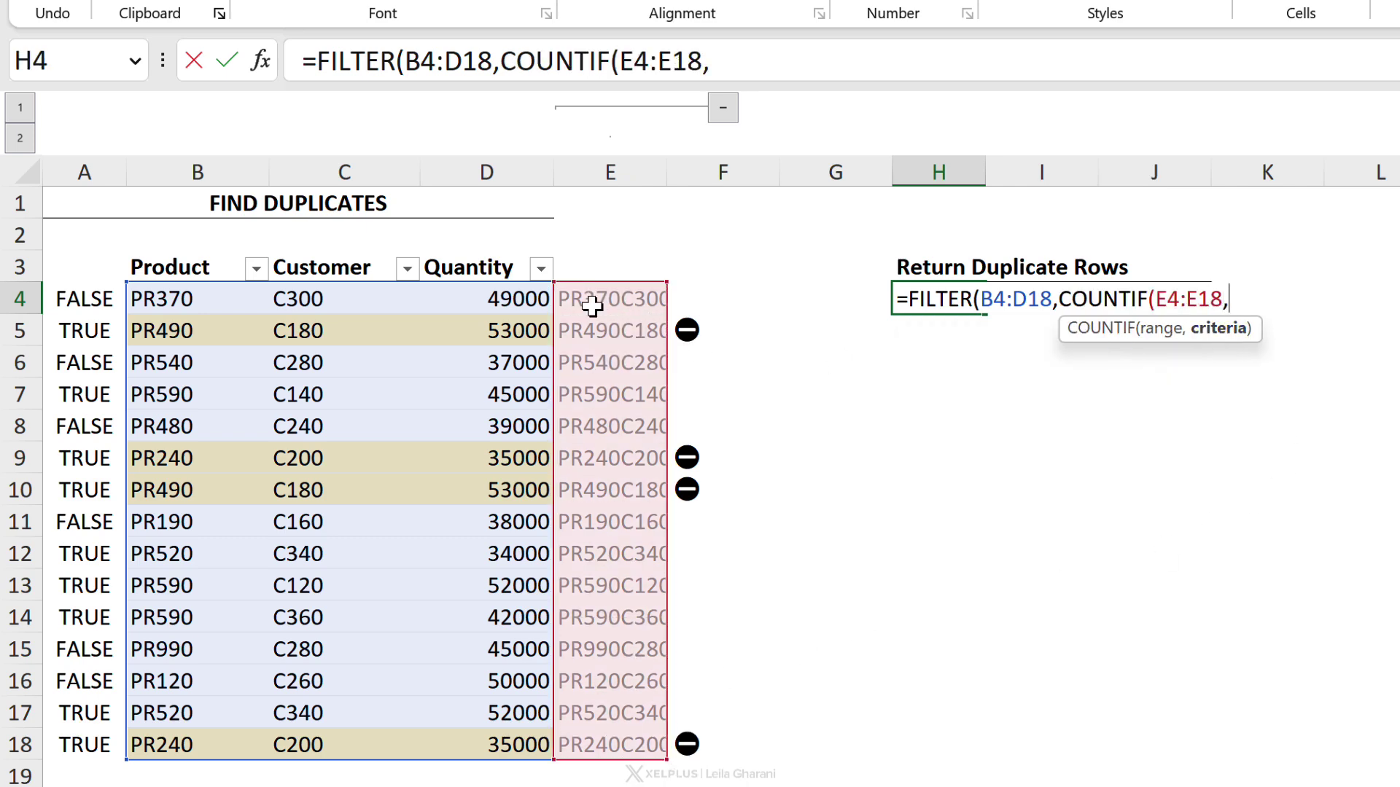
{"action": "left_click_drag", "start_coordinate": [587, 299], "coordinate": [576, 741]}
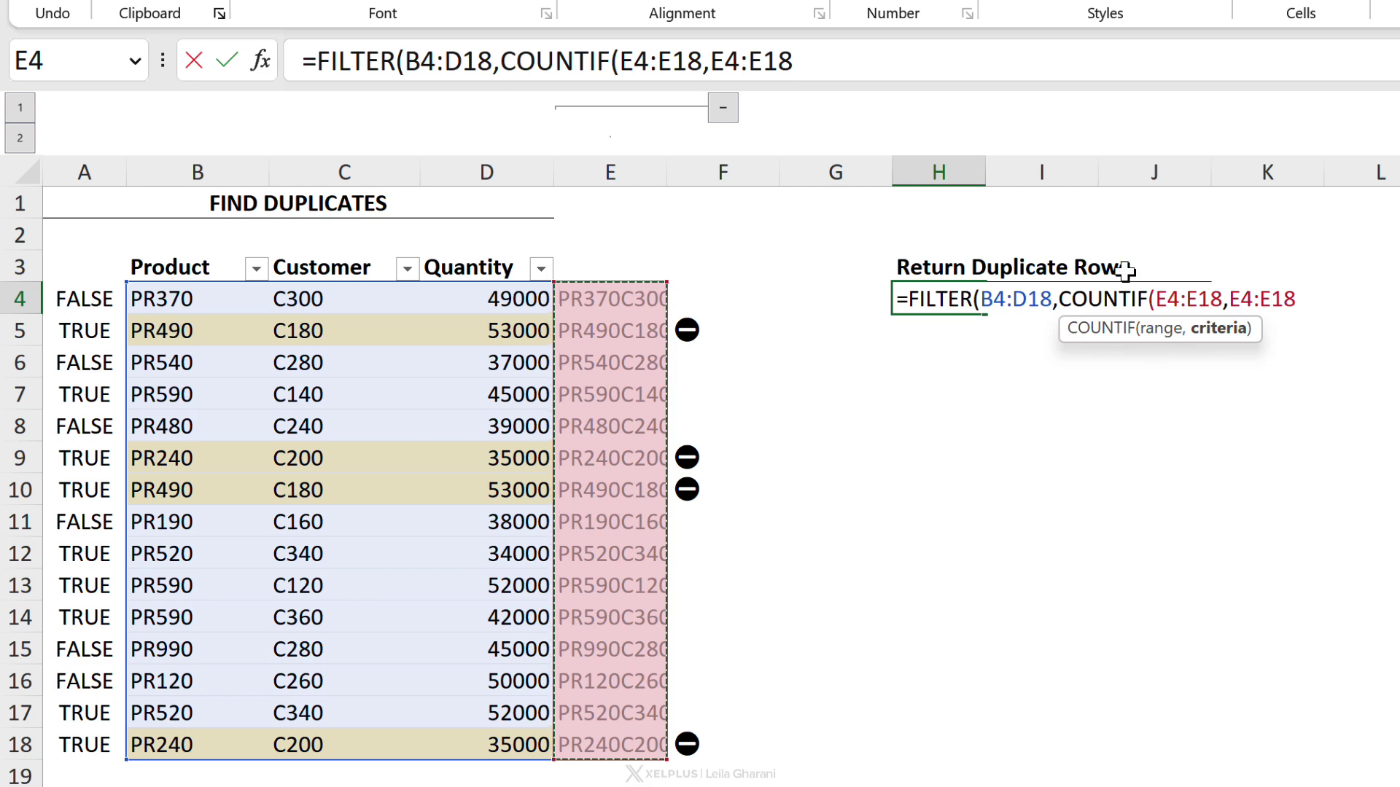
{"action": "type", "text": ")>1"}
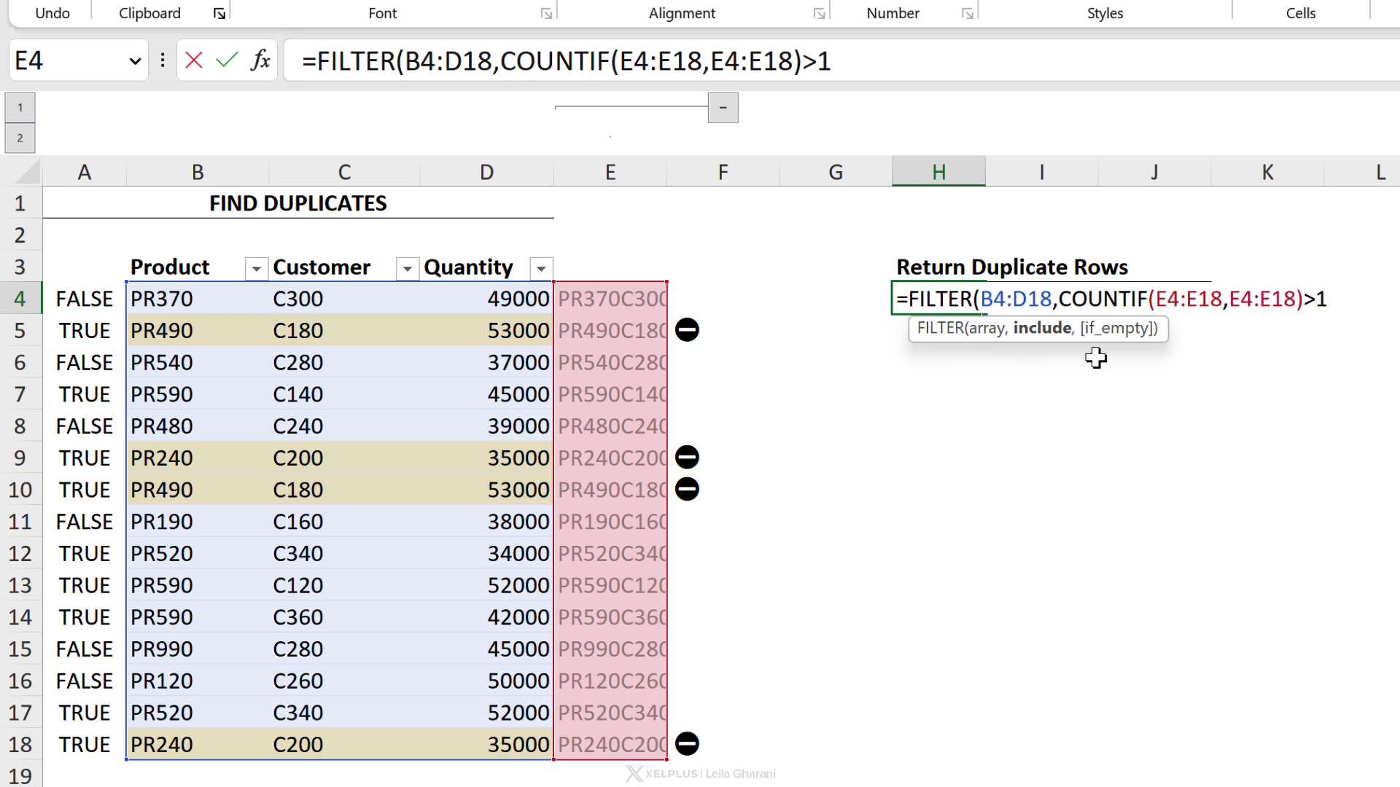
{"action": "type", "text": ","}
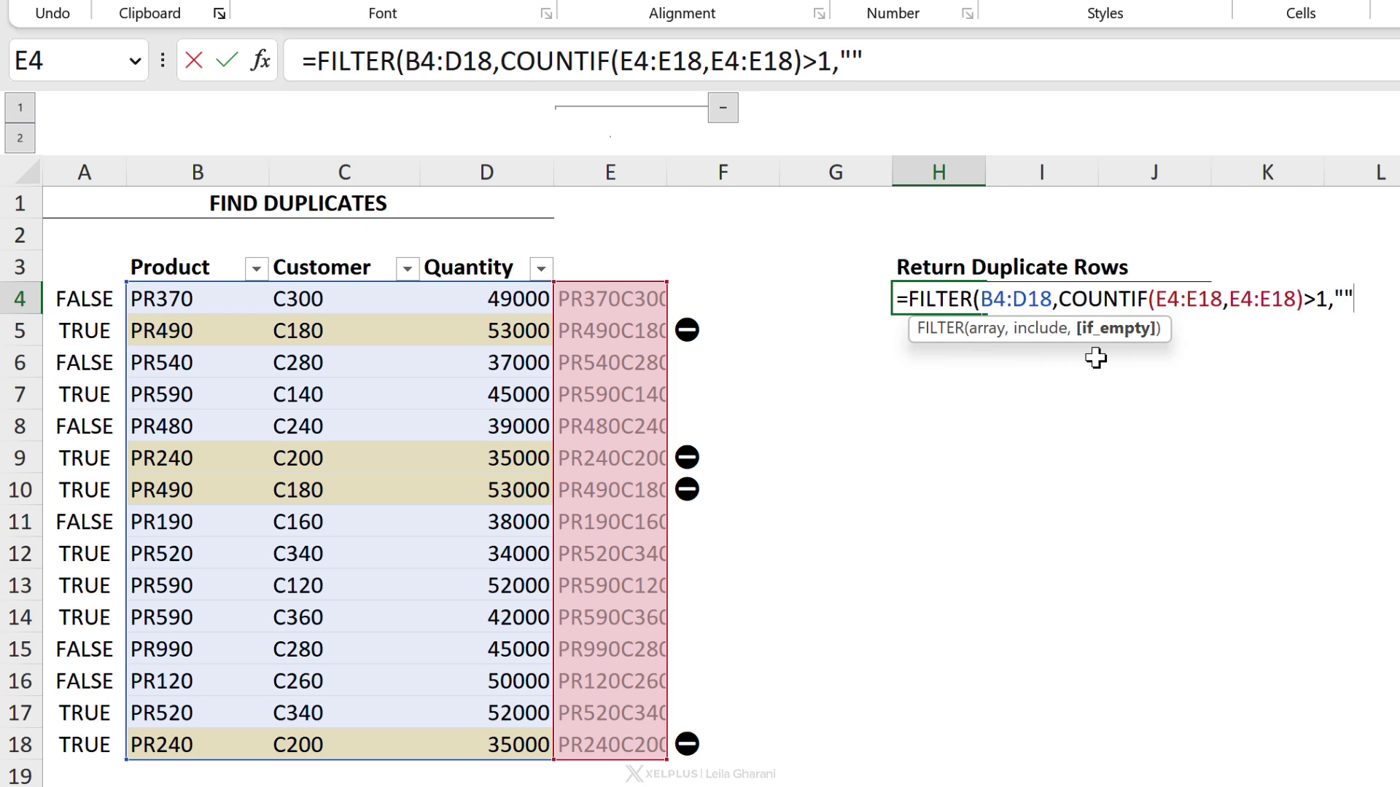
{"action": "type", "text": "\"\")"}
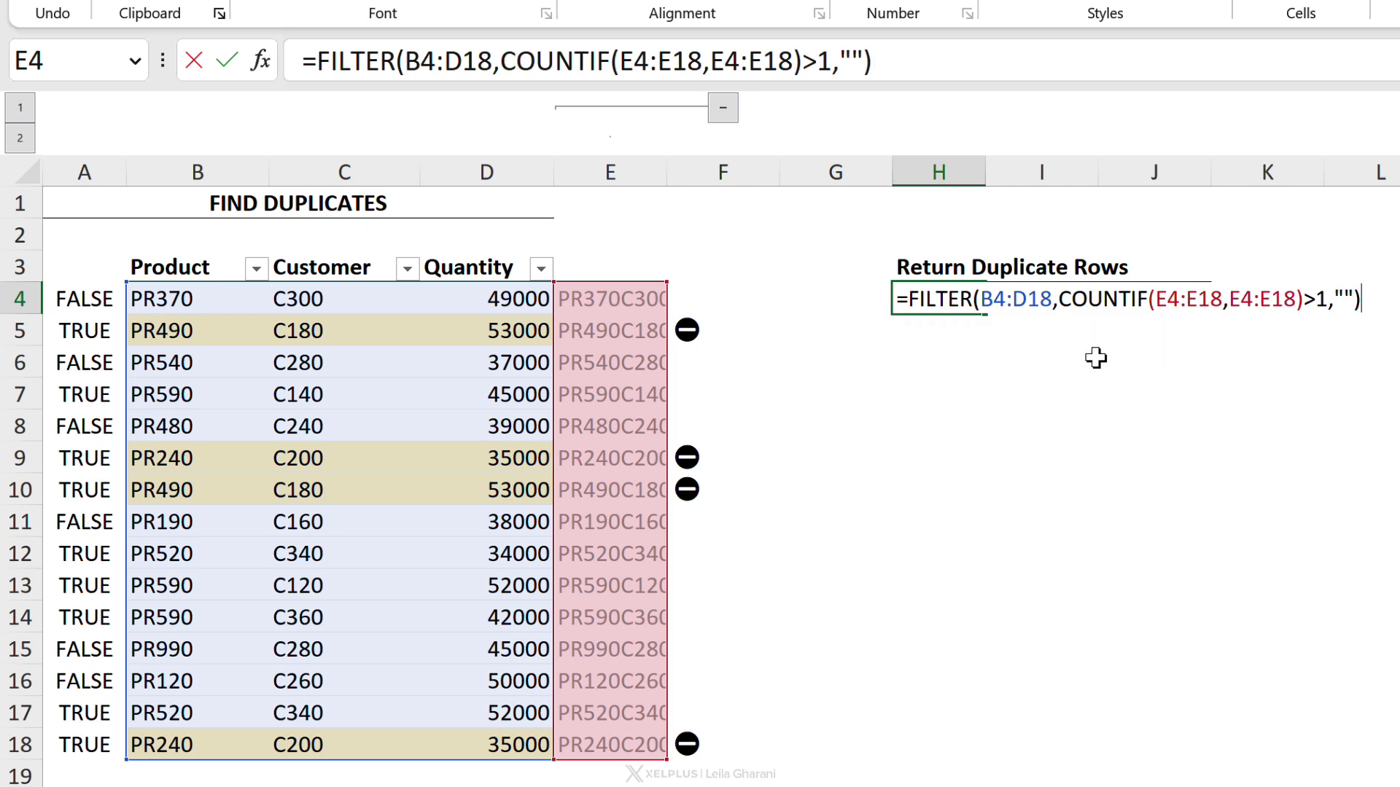
{"action": "key", "text": "Return"}
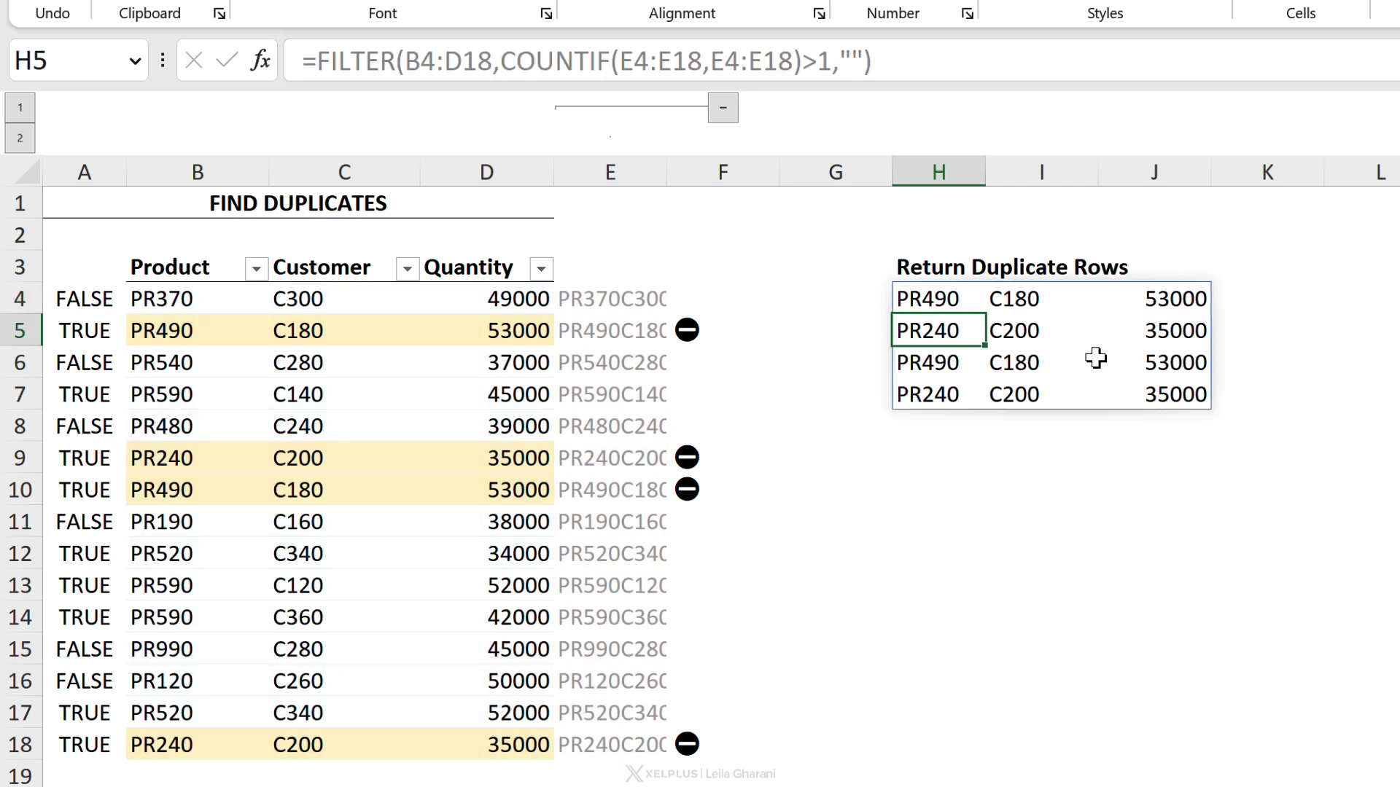
{"action": "left_click", "coordinate": [948, 295]}
Step: Compare the third returned row H6:J6 with the first returned row H4:J4
{"action": "left_click", "coordinate": [935, 367]}
{"action": "left_click_drag", "start_coordinate": [935, 366], "coordinate": [1210, 369]}
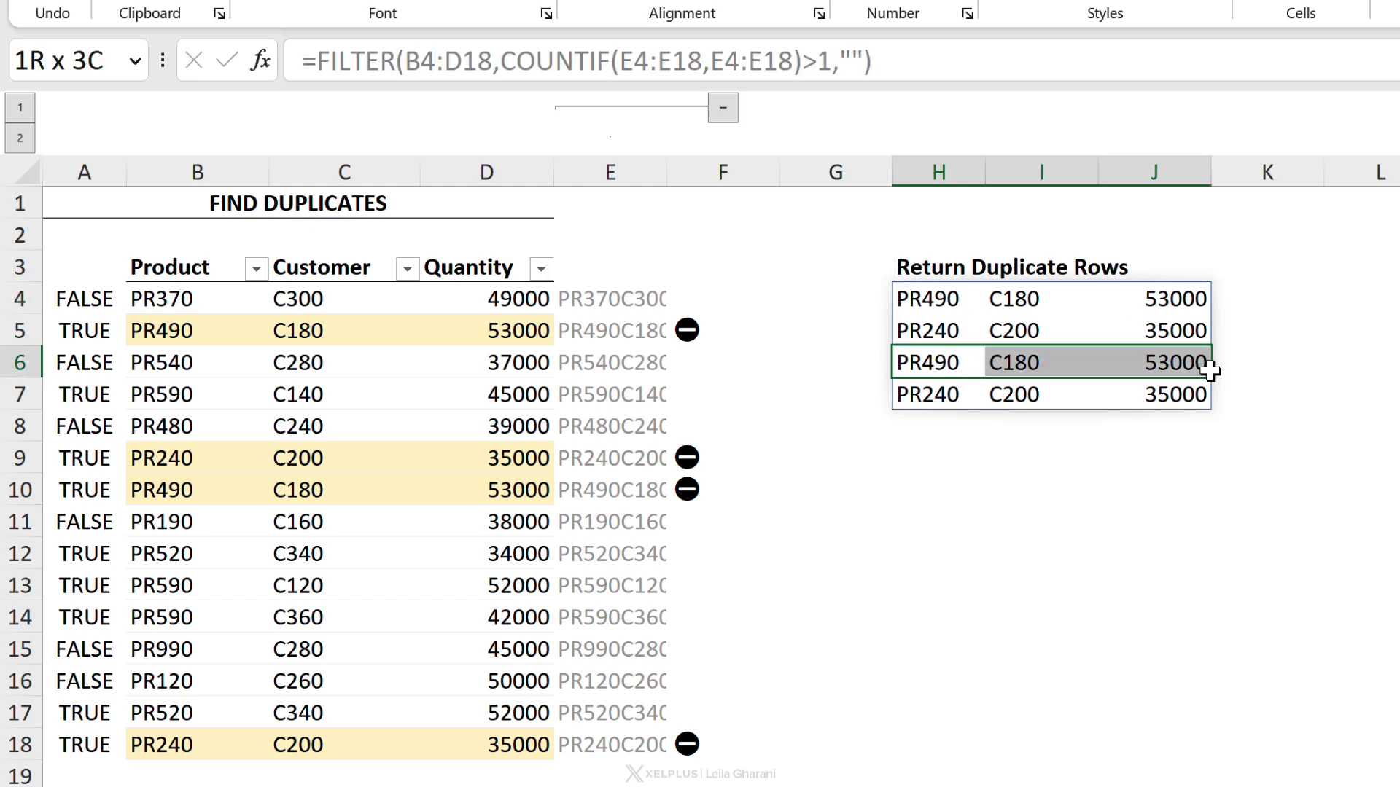
{"action": "left_click_drag", "start_coordinate": [901, 302], "coordinate": [1166, 300], "text": "ctrl"}
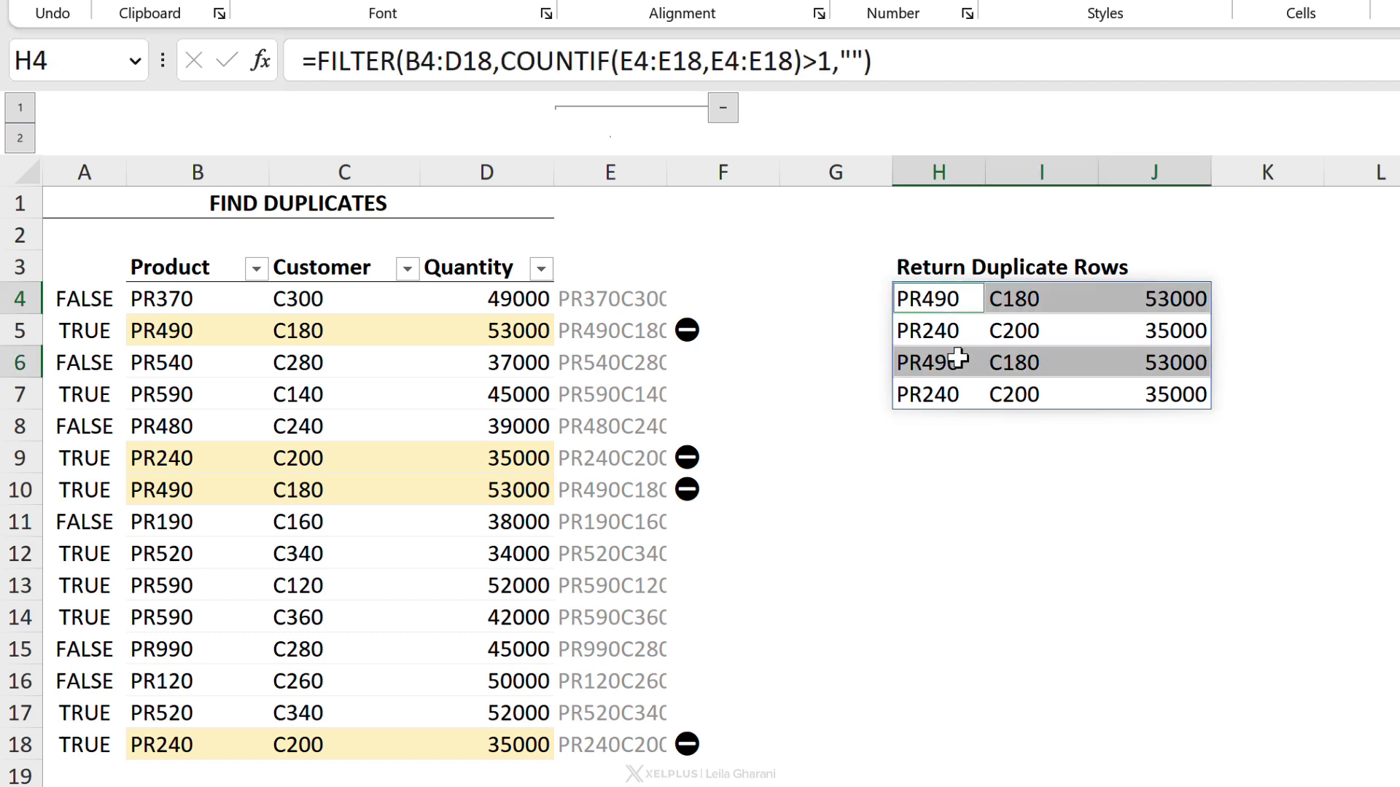
{"action": "left_click", "coordinate": [948, 298]}
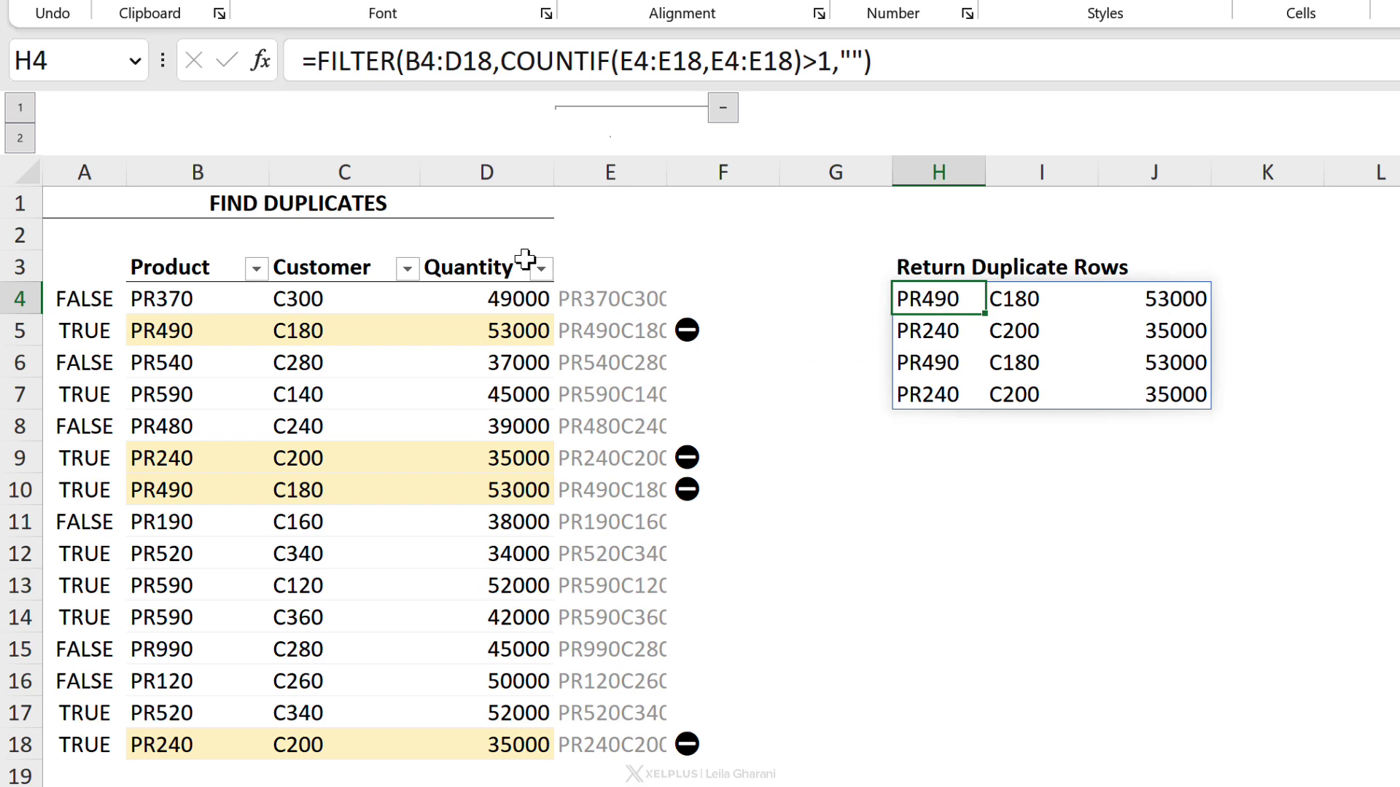
Step: Wrap the H4 formula in SORT(...,1) so the duplicate rows are sorted by product
{"action": "left_click", "coordinate": [314, 59]}
{"action": "type", "text": "sort"}
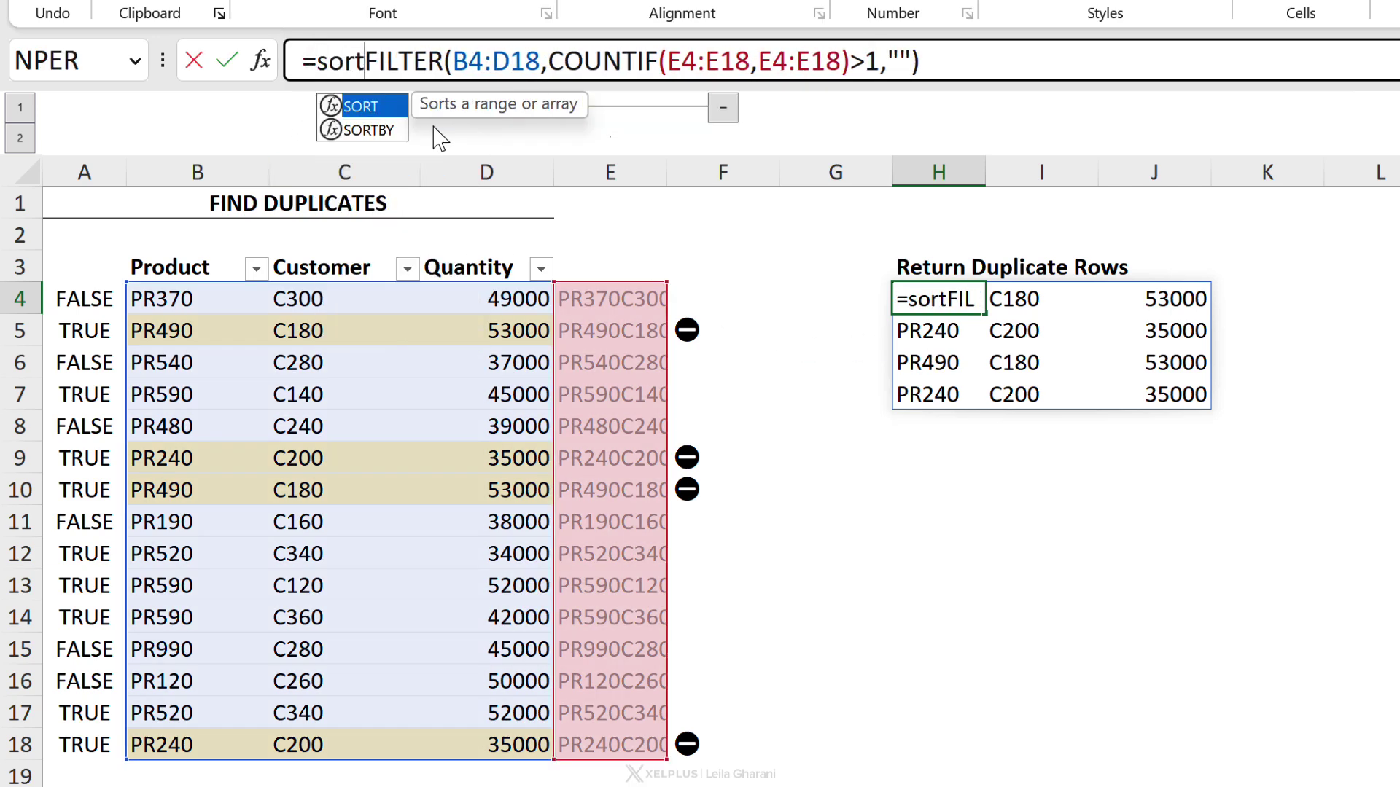
{"action": "key", "text": "Tab"}
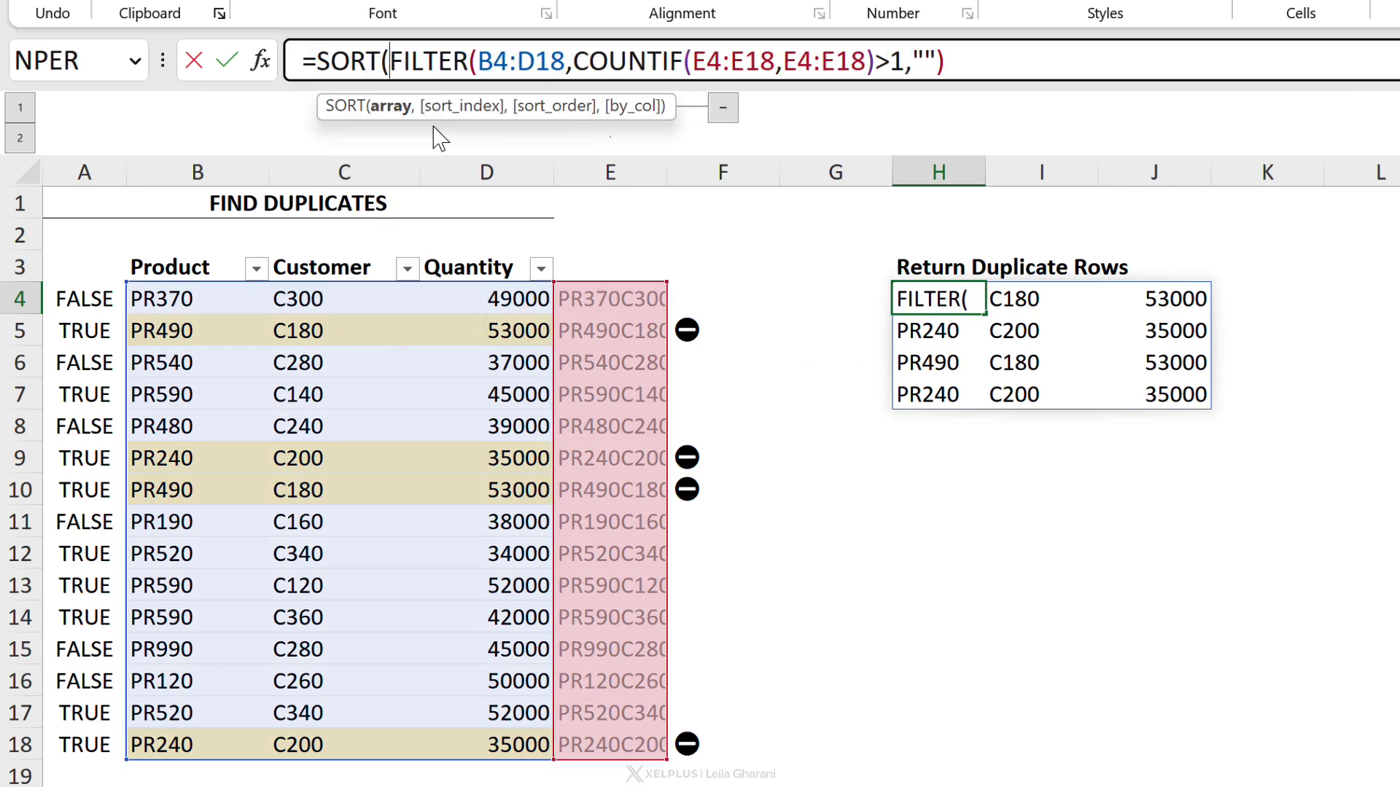
{"action": "left_click", "coordinate": [392, 106]}
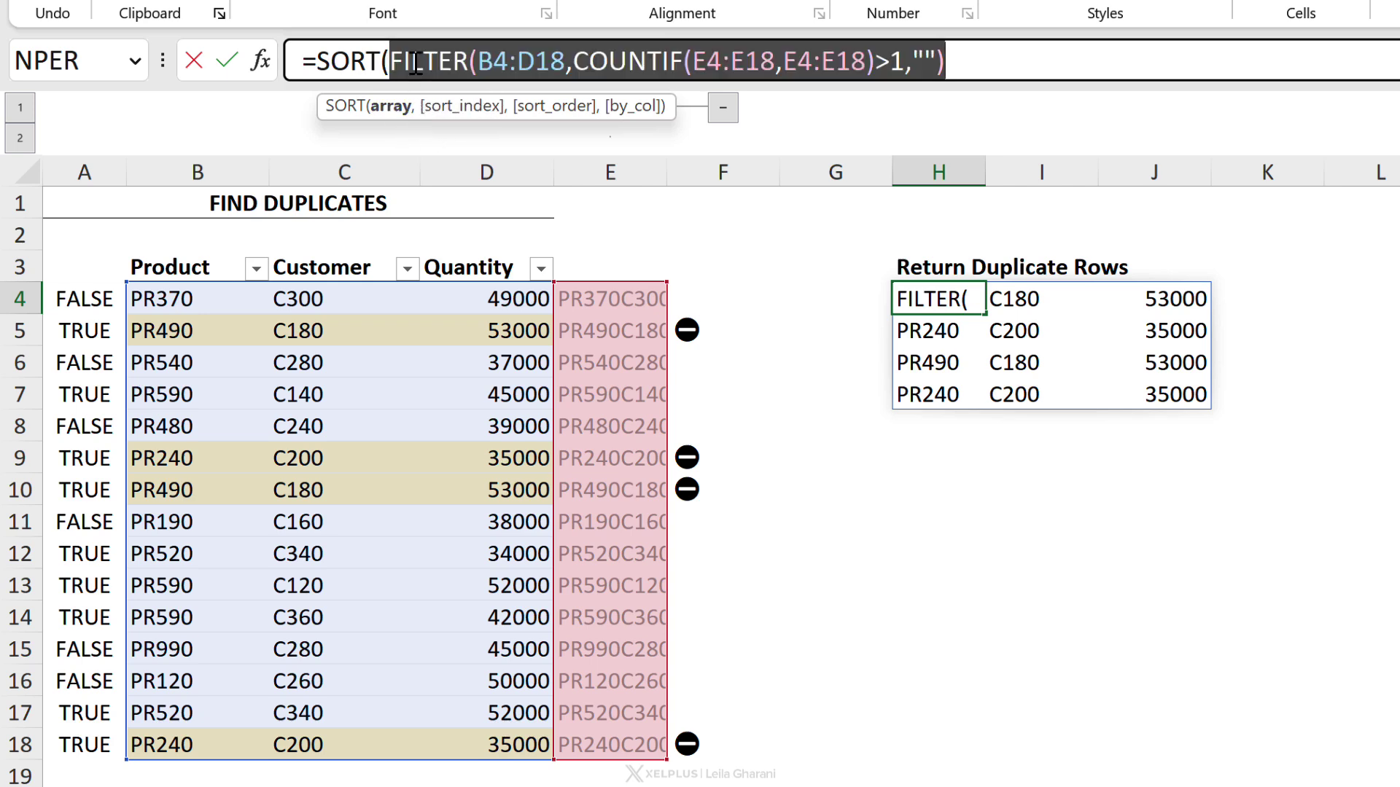
{"action": "left_click", "coordinate": [985, 64]}
{"action": "type", "text": ","}
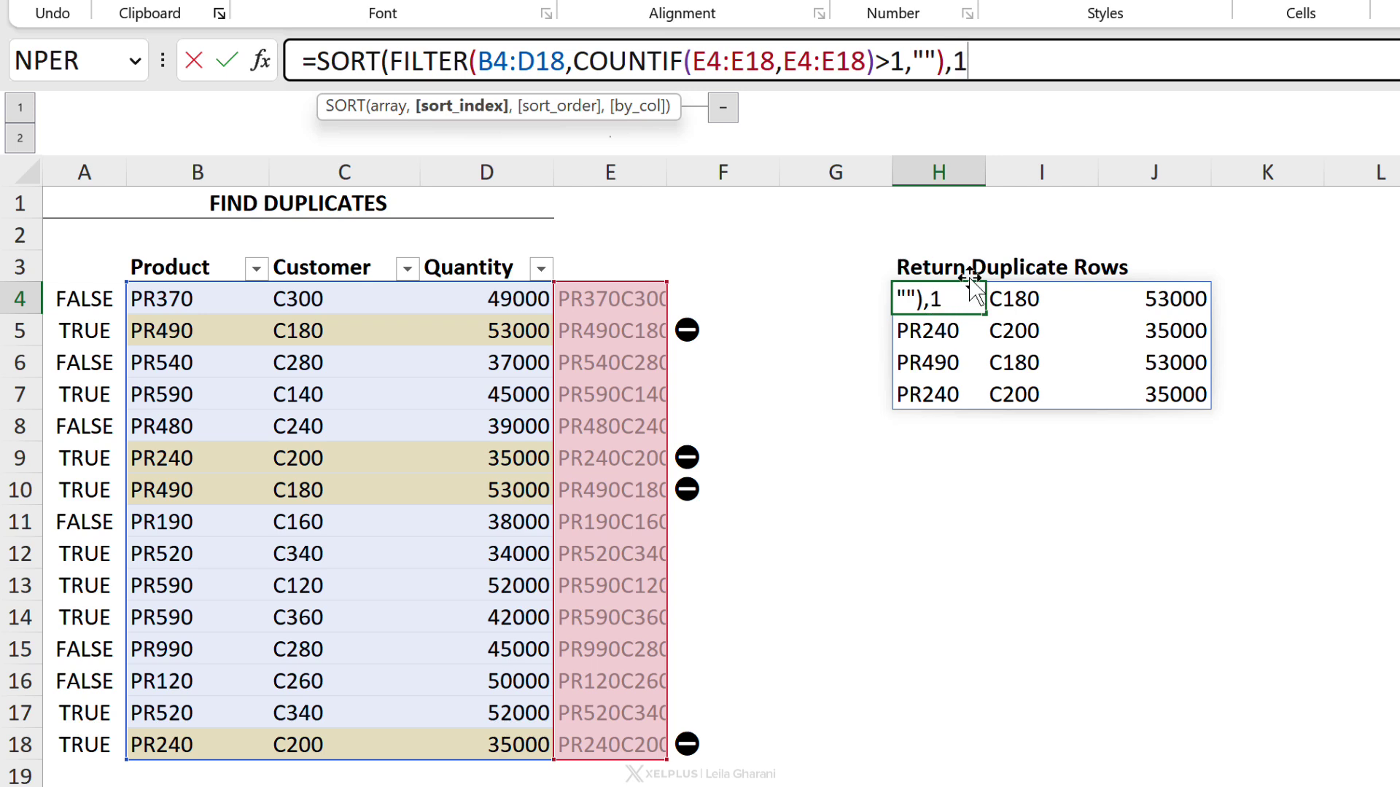
{"action": "type", "text": "1)"}
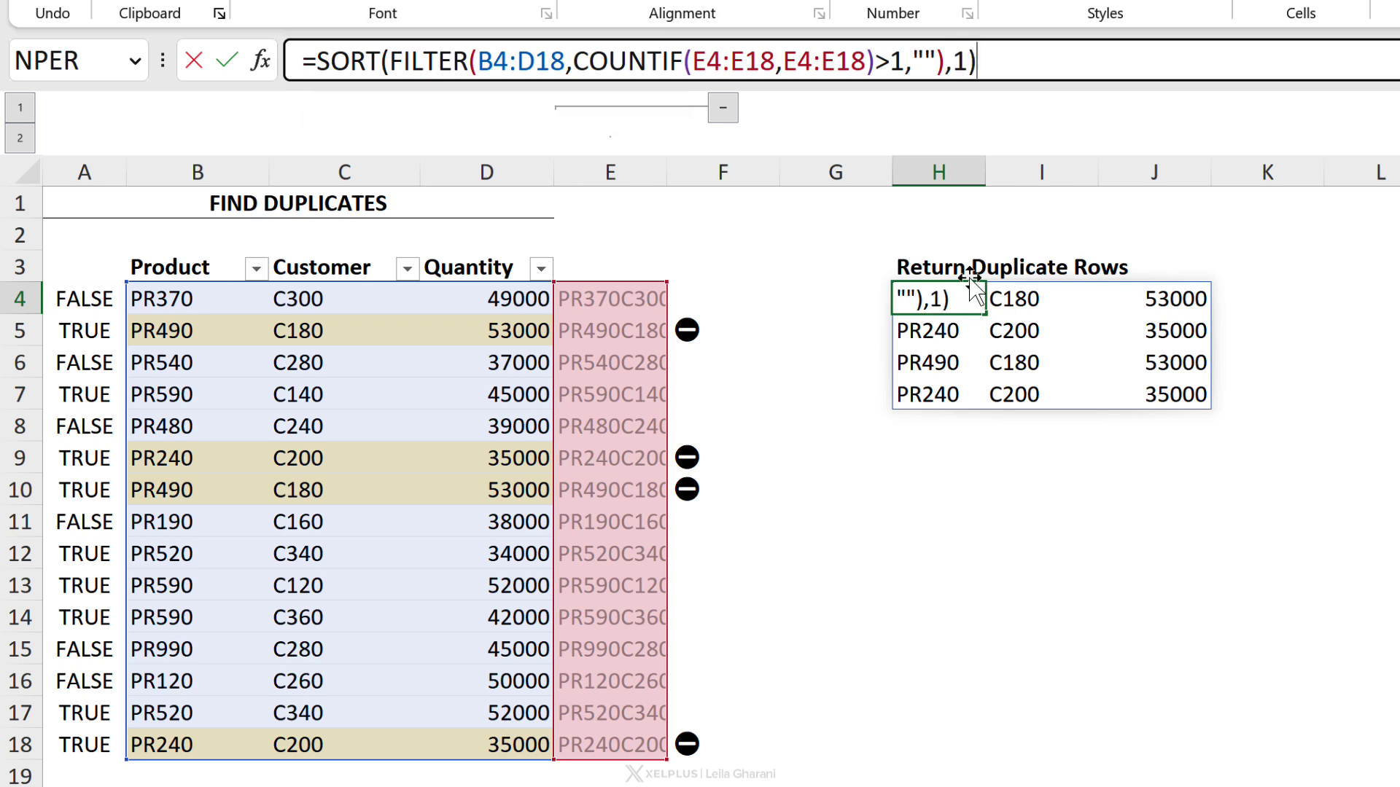
{"action": "key", "text": "Return"}
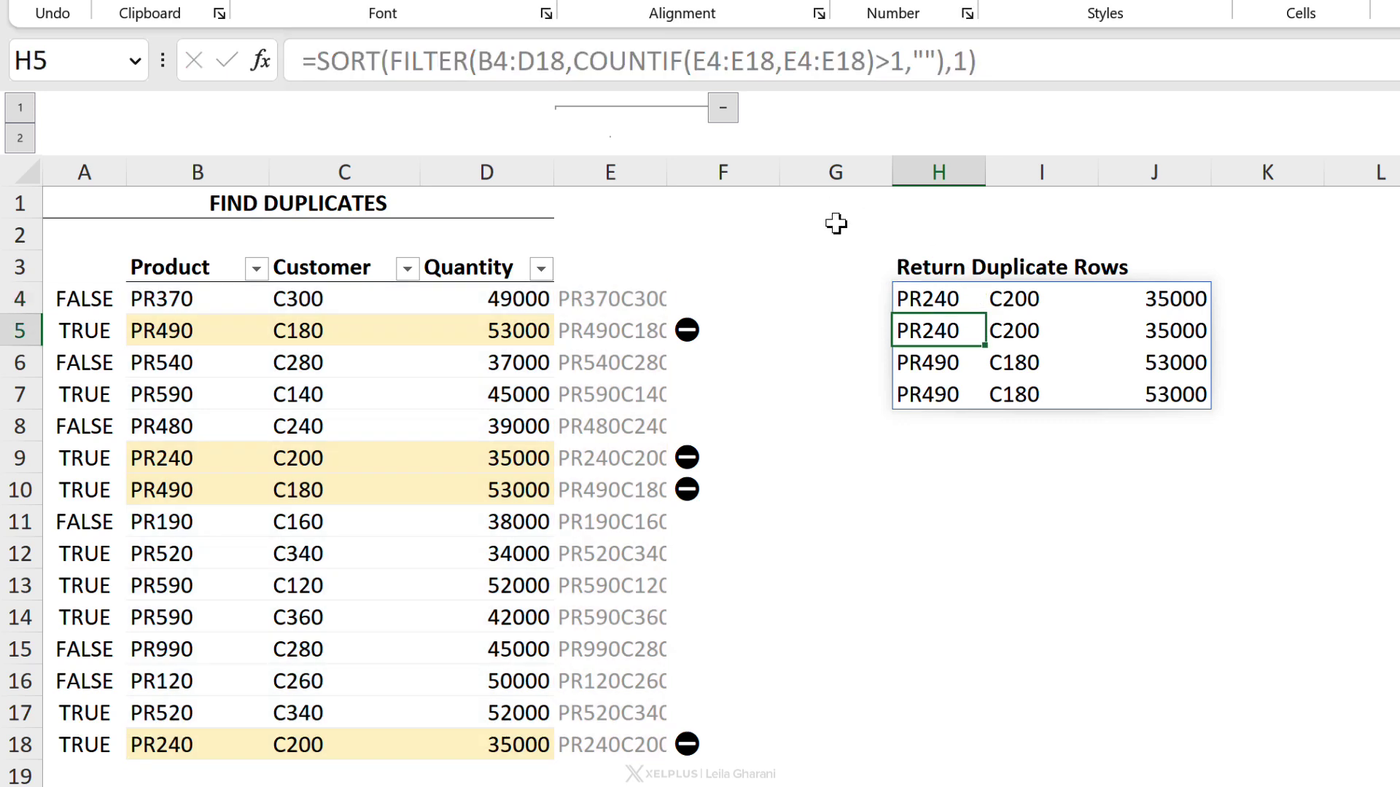
{"action": "left_click_drag", "start_coordinate": [936, 300], "coordinate": [1206, 321]}
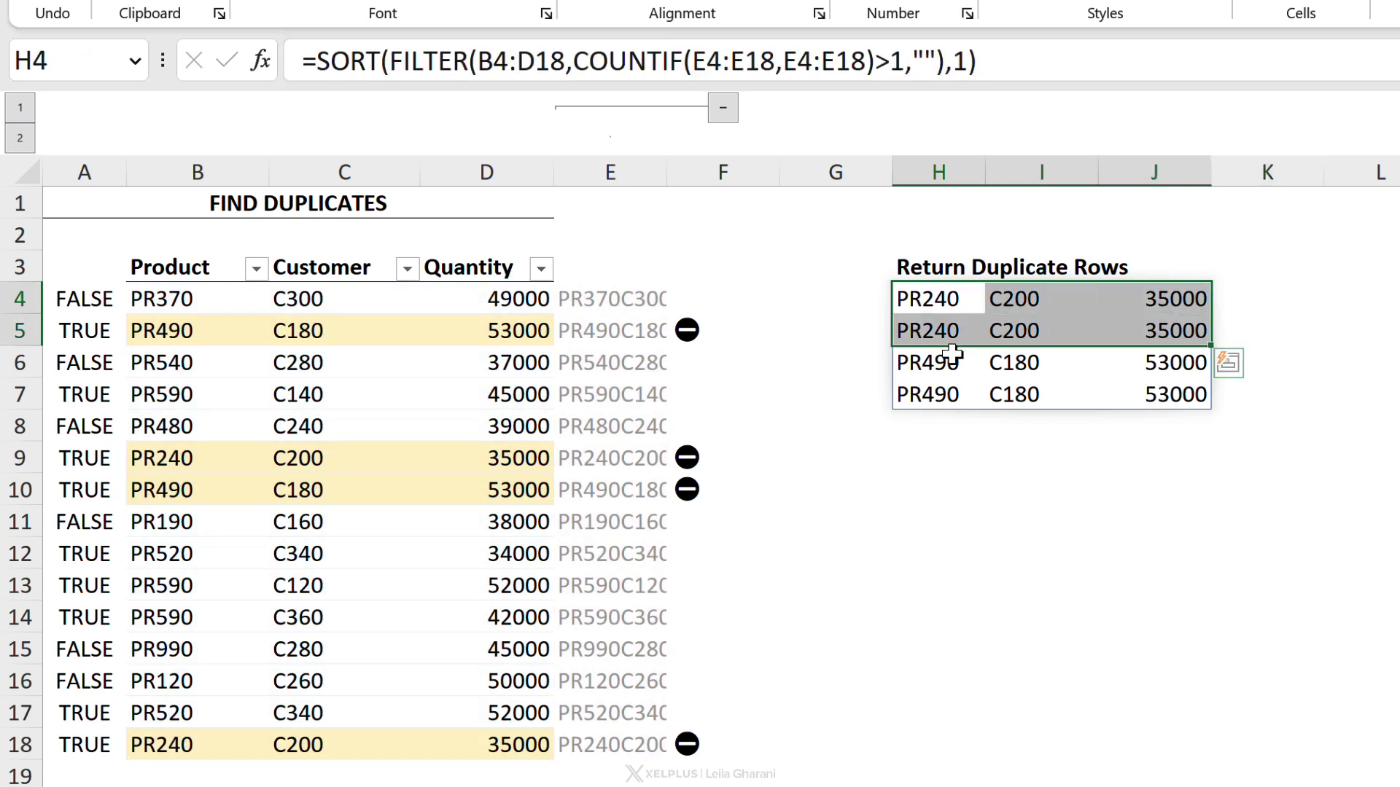